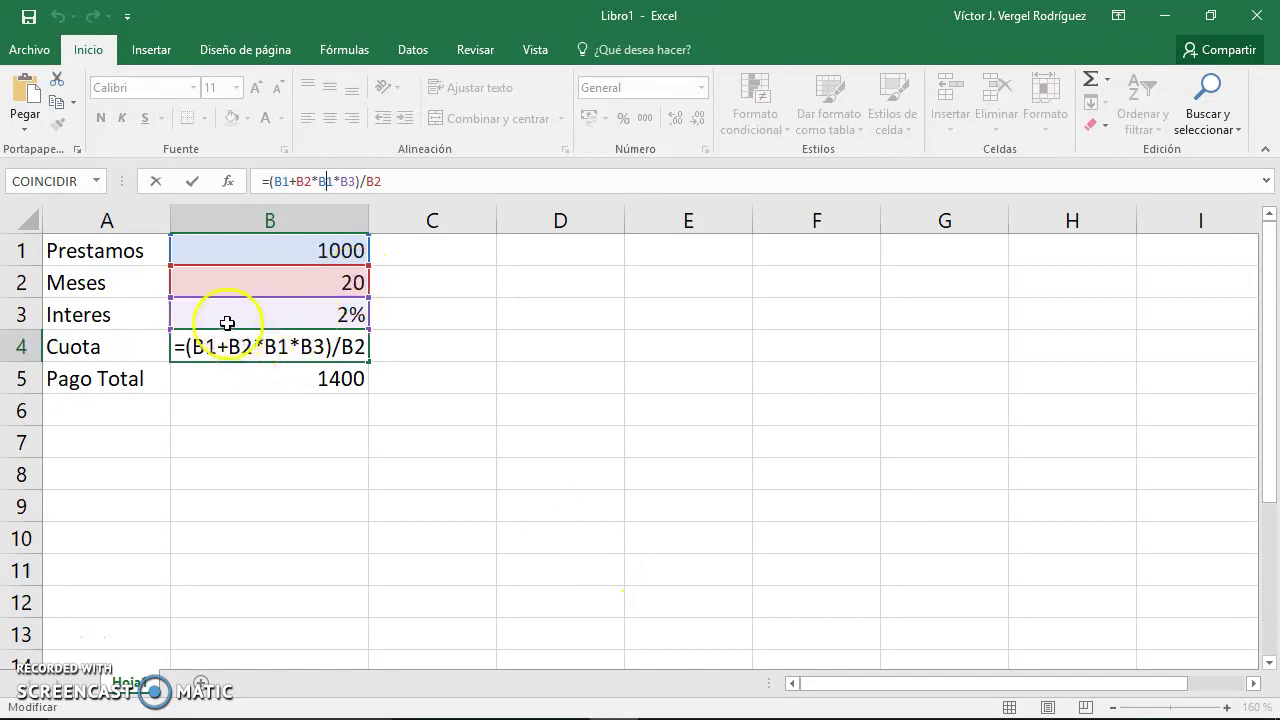
# Step: Examine the Cuota formula in B4 part by part, along with the loan, months and interest cells it refers to
pyautogui.click(193, 348)
pyautogui.doubleClick(200, 347)
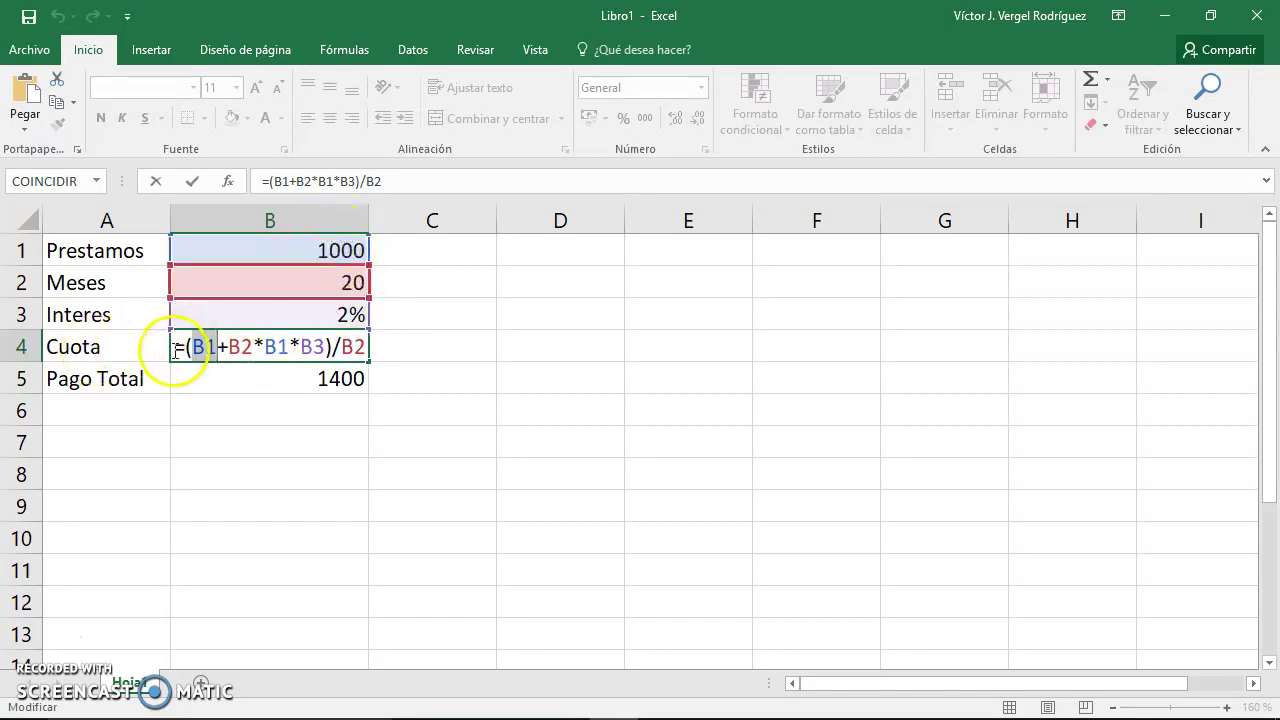
pyautogui.moveTo(229, 348); pyautogui.dragTo(326, 350)
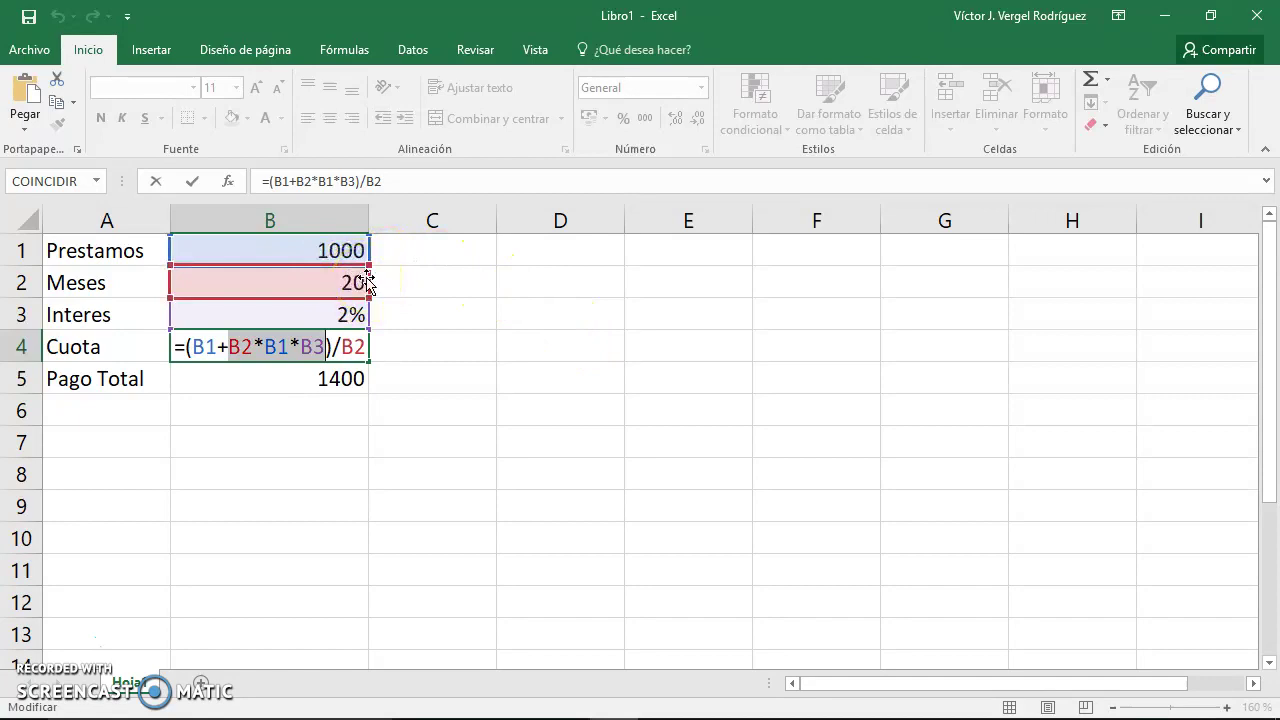
pyautogui.moveTo(368, 282); pyautogui.dragTo(338, 310)
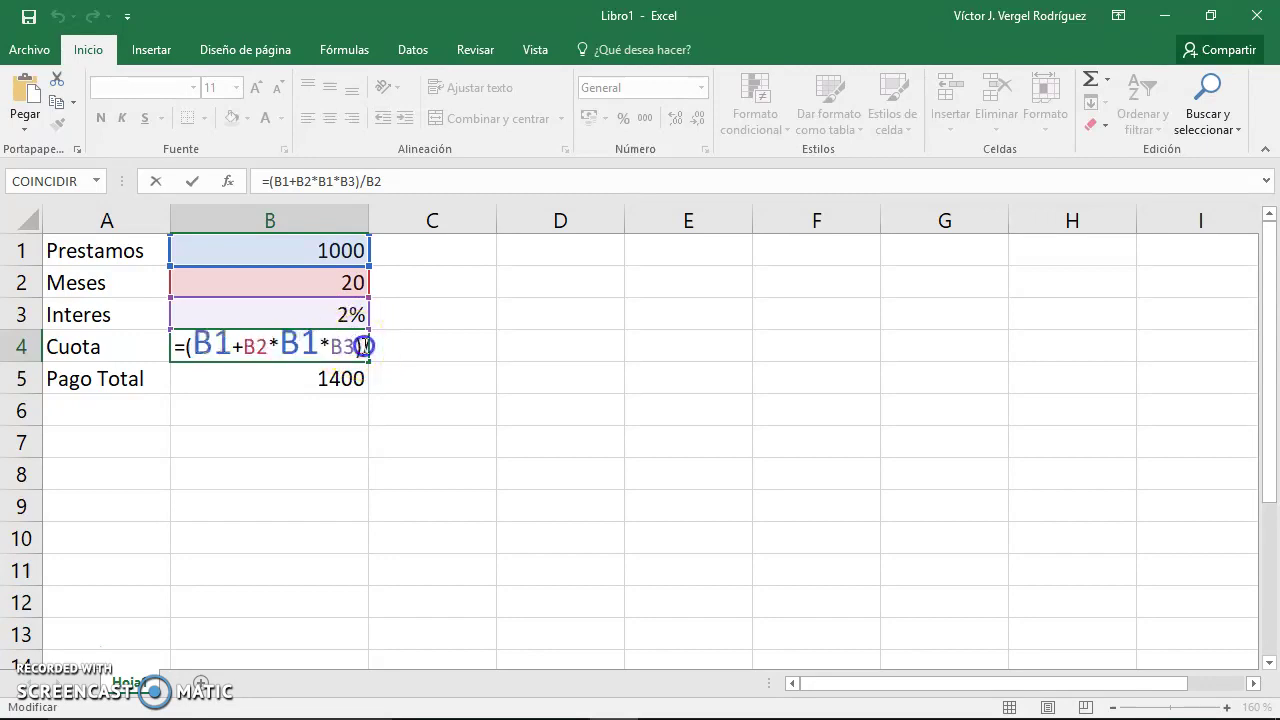
pyautogui.moveTo(365, 346); pyautogui.dragTo(251, 323)
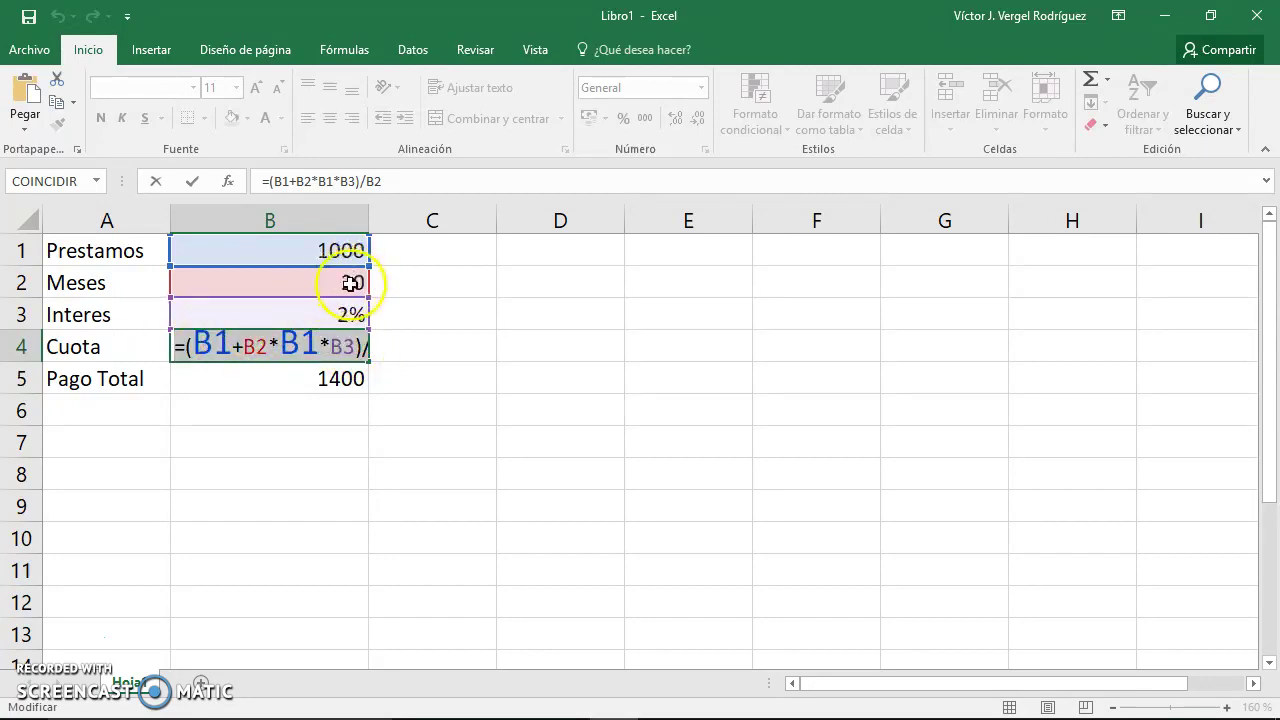
pyautogui.press('Return')
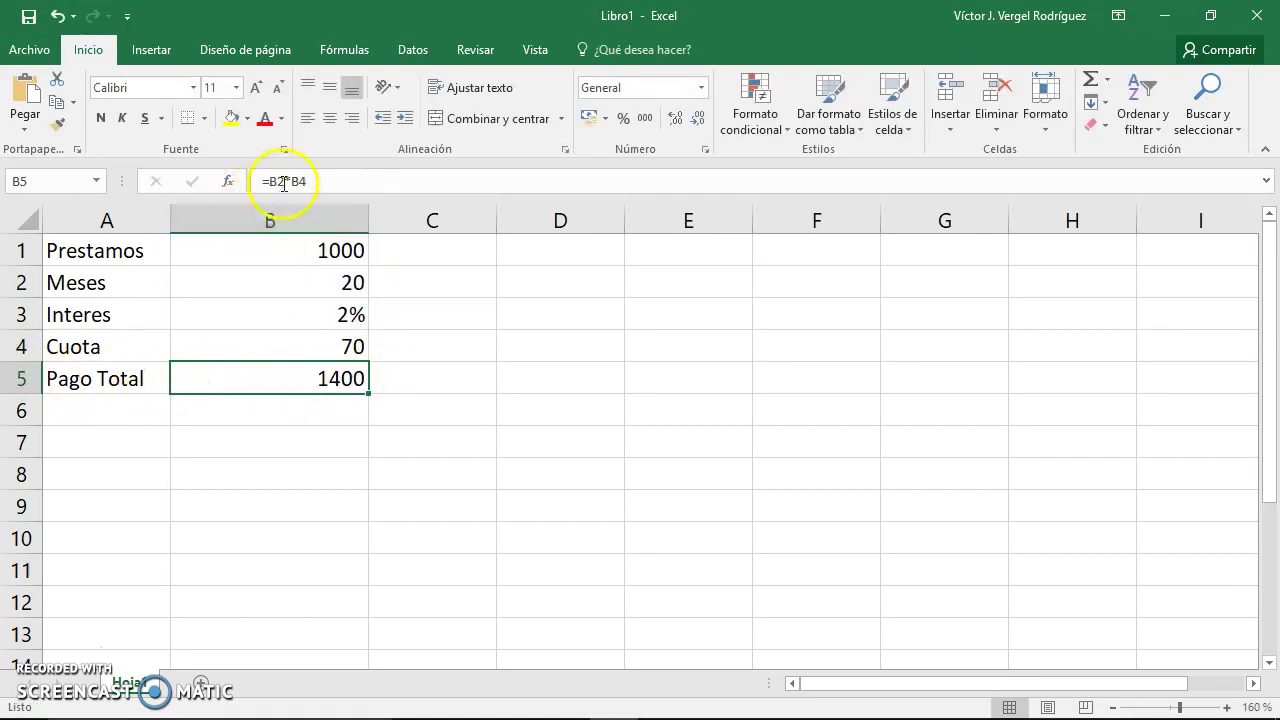
pyautogui.click(338, 250)
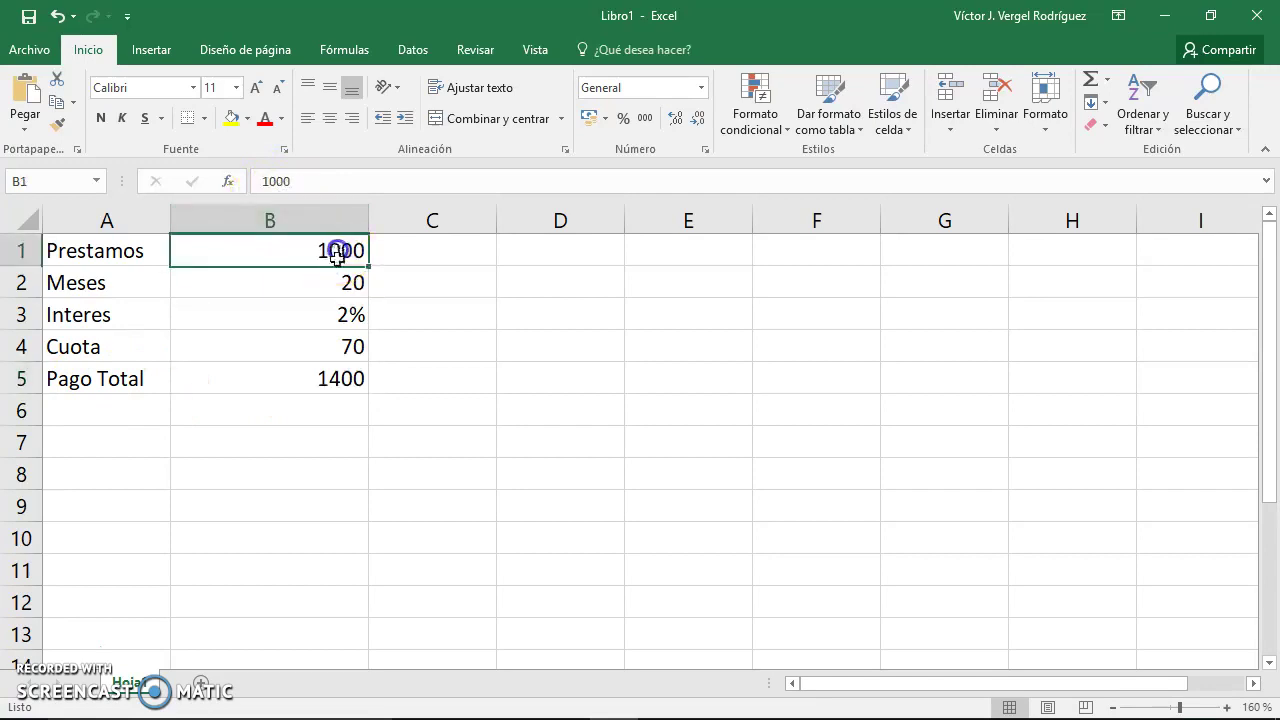
pyautogui.click(337, 348)
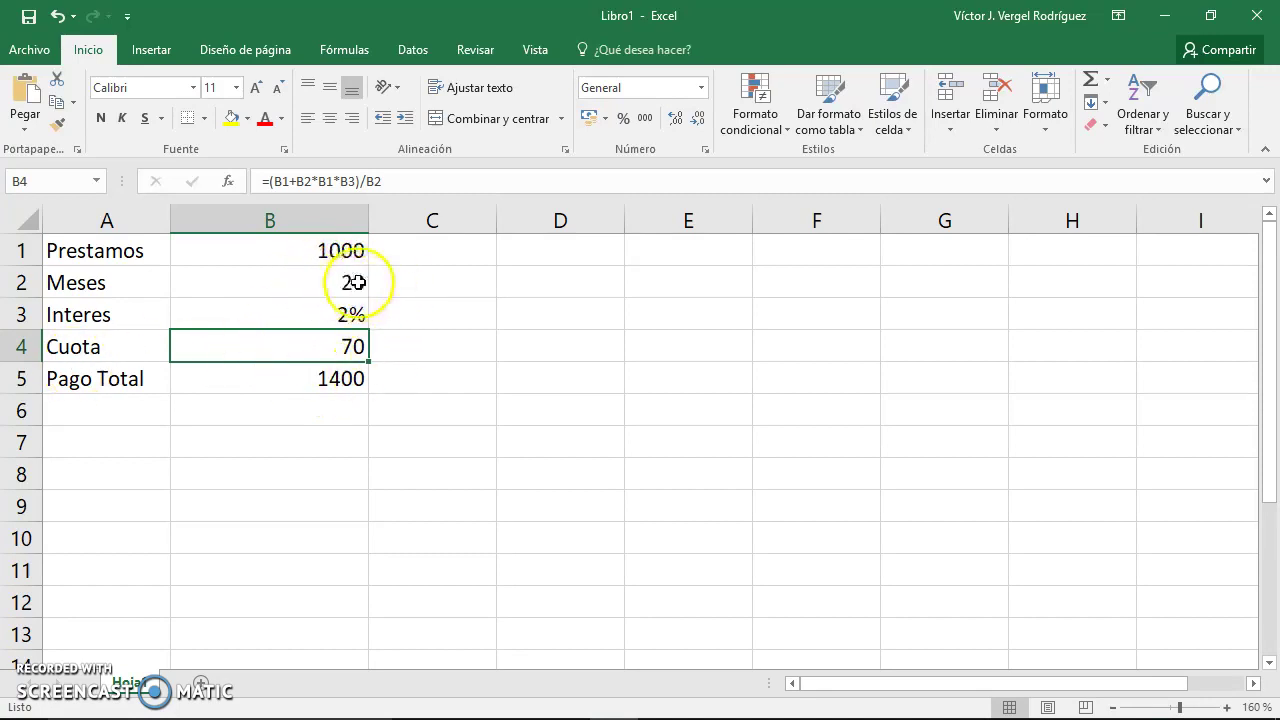
# Step: Remove the Cuota reference from the Pago Total formula in B5 and re-enter it so the formula is =B2*B4
pyautogui.click(326, 379)
pyautogui.click(336, 186)
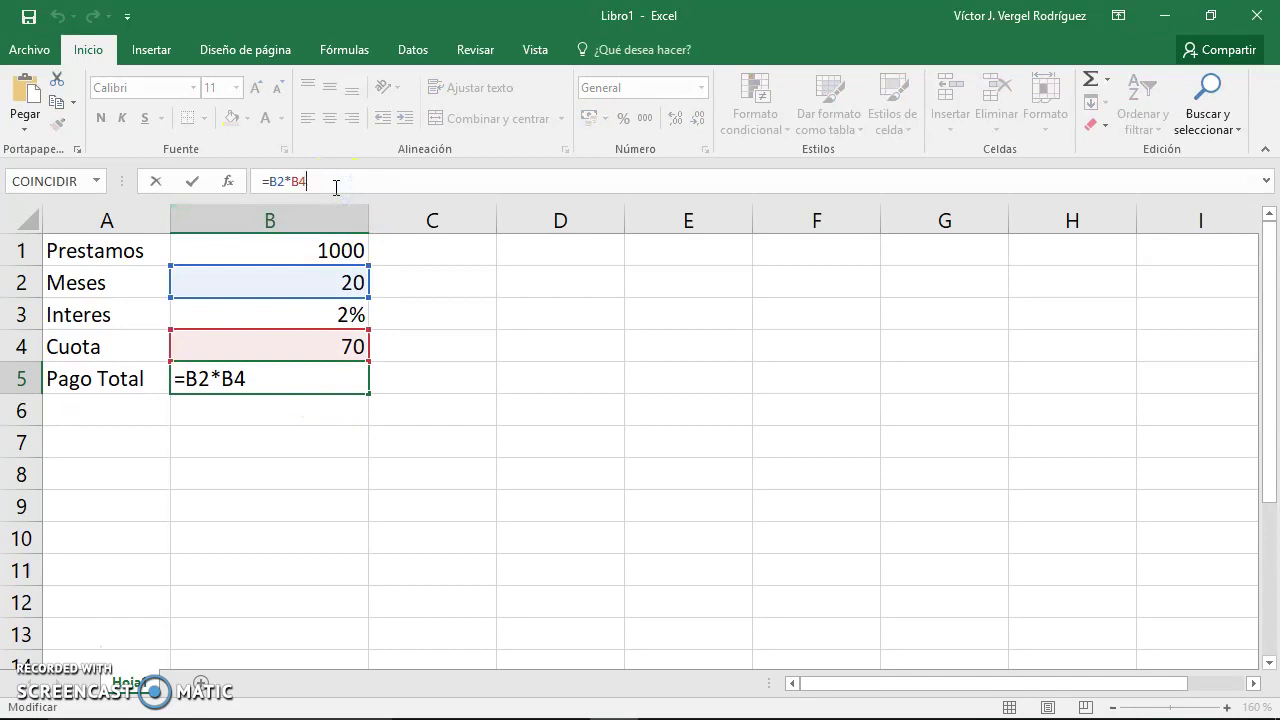
pyautogui.press('BackSpace')
pyautogui.press('BackSpace')
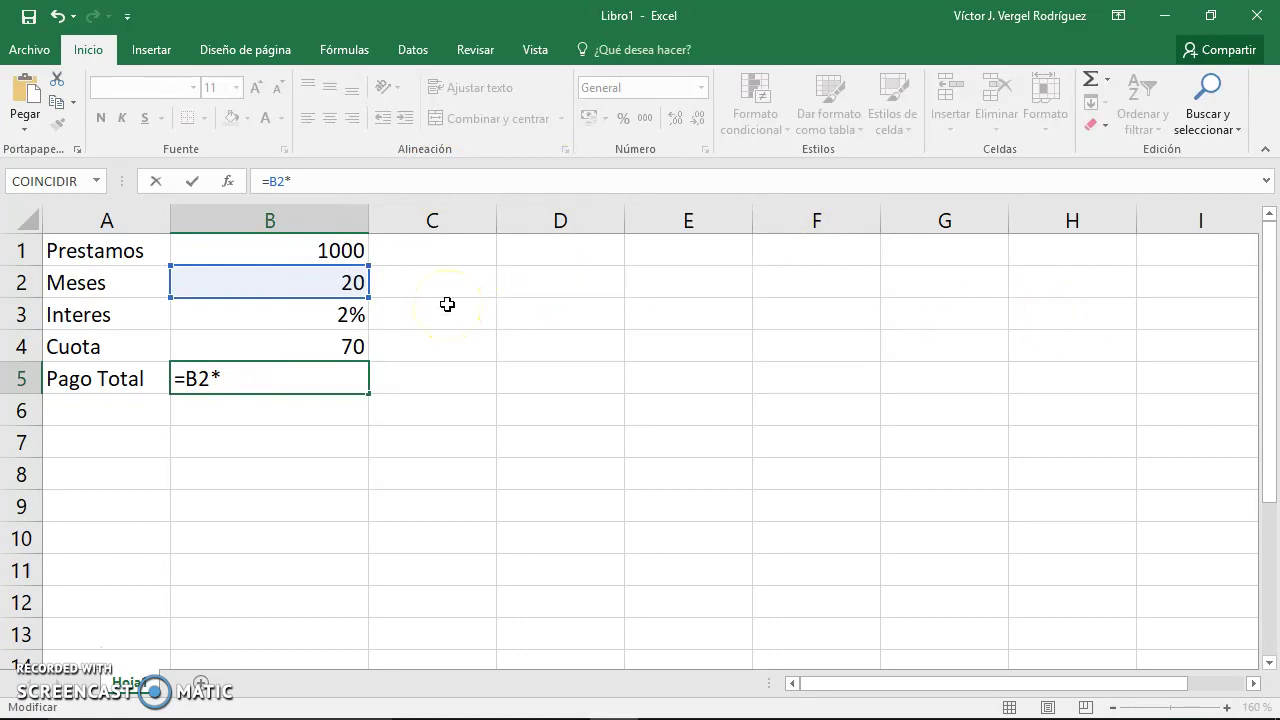
pyautogui.click(346, 340)
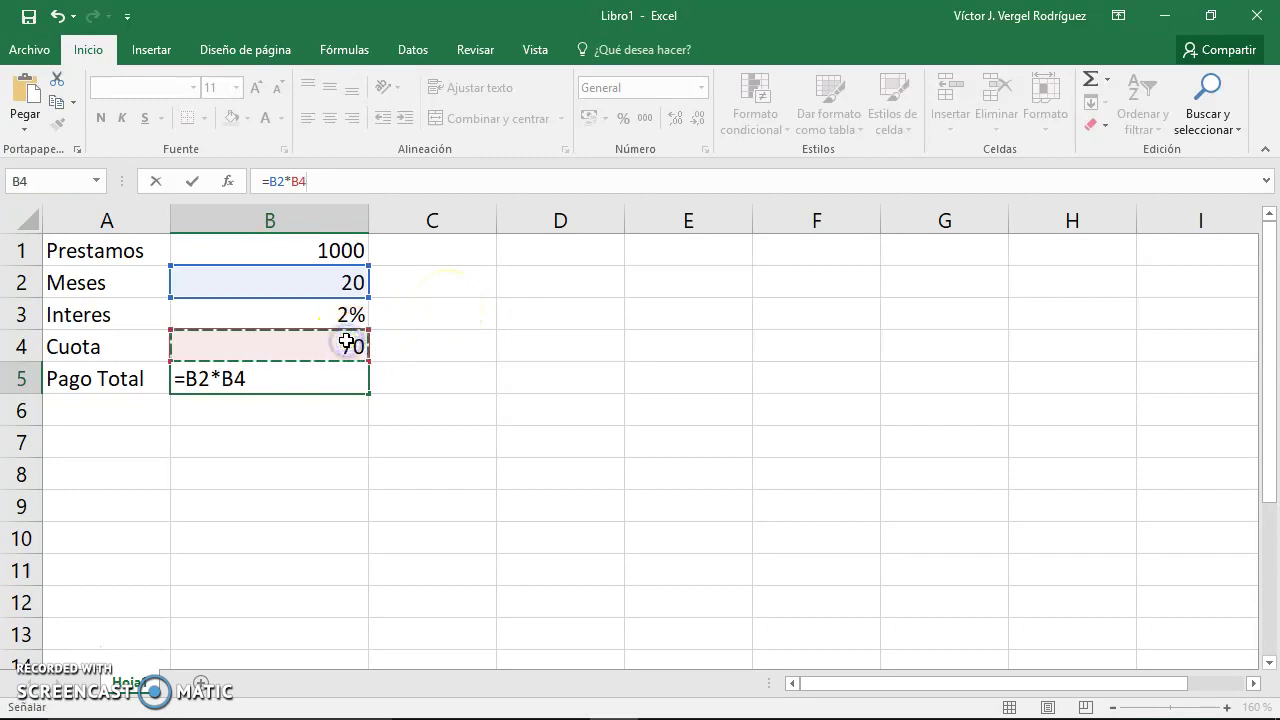
pyautogui.press('Return')
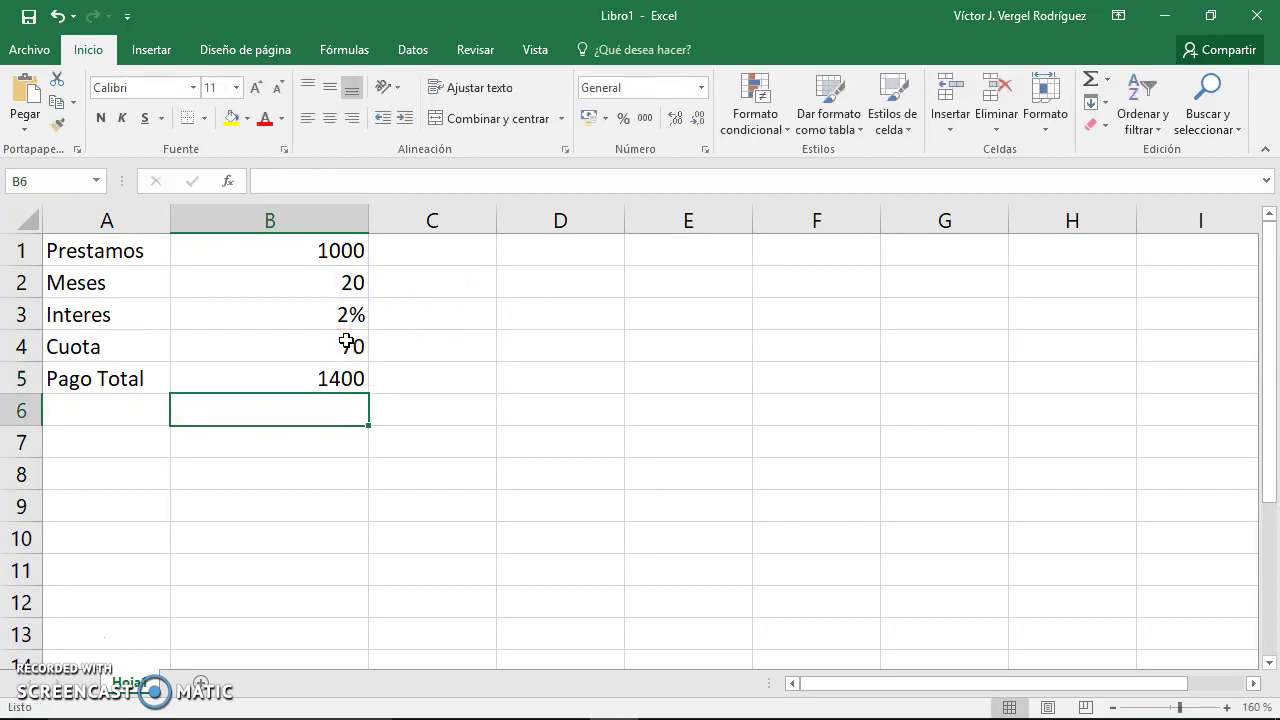
# Step: Start a new what-if scenario from the Pago Total cell and name it SituacionPrestamo1
pyautogui.click(339, 378)
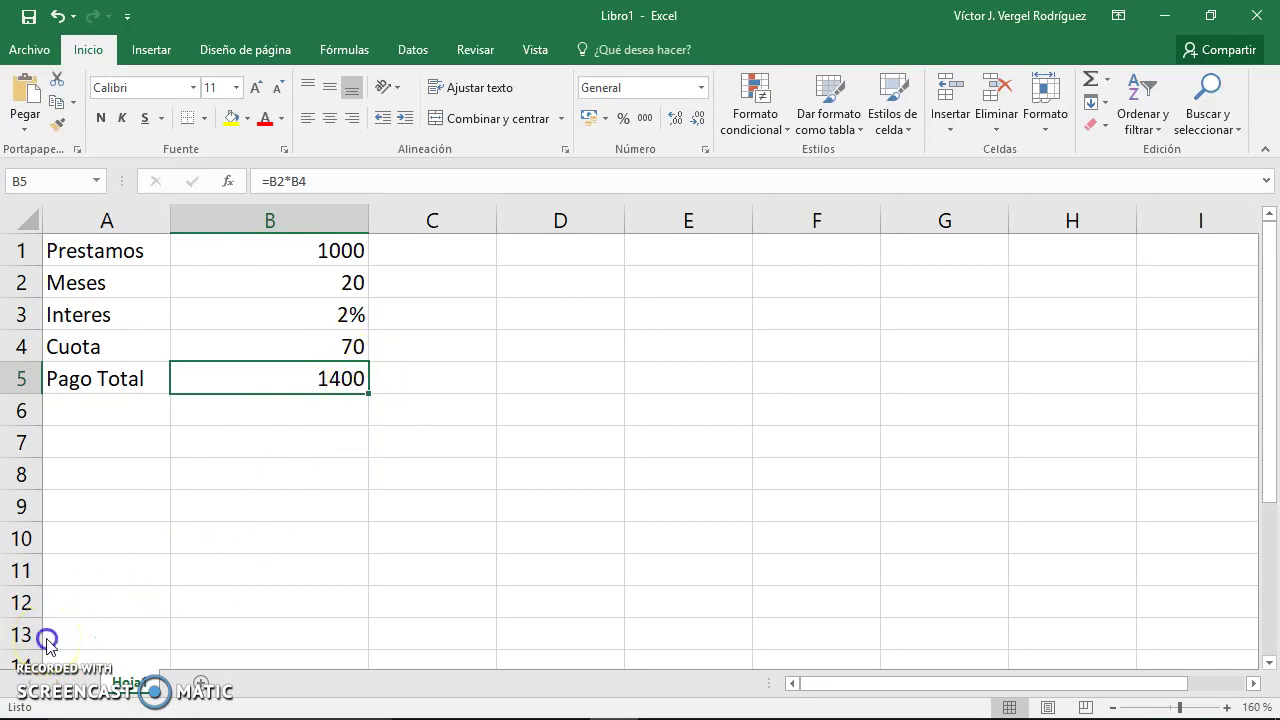
pyautogui.click(427, 57)
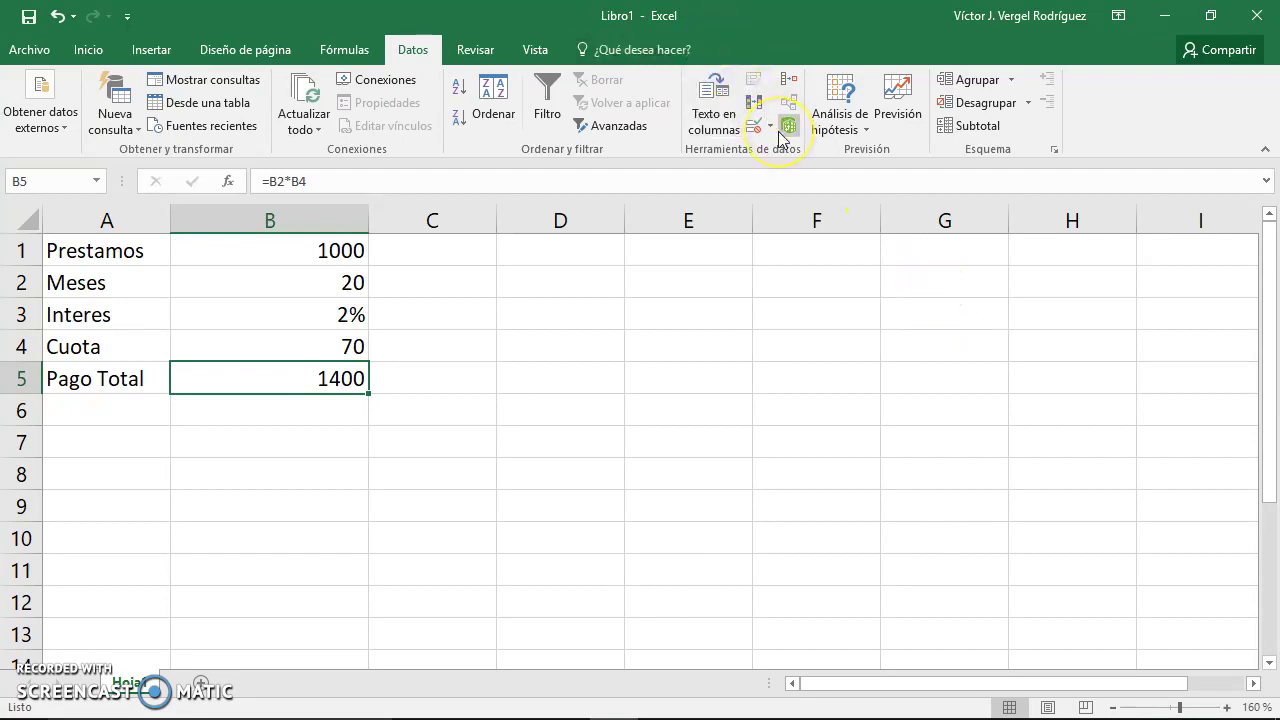
pyautogui.click(866, 133)
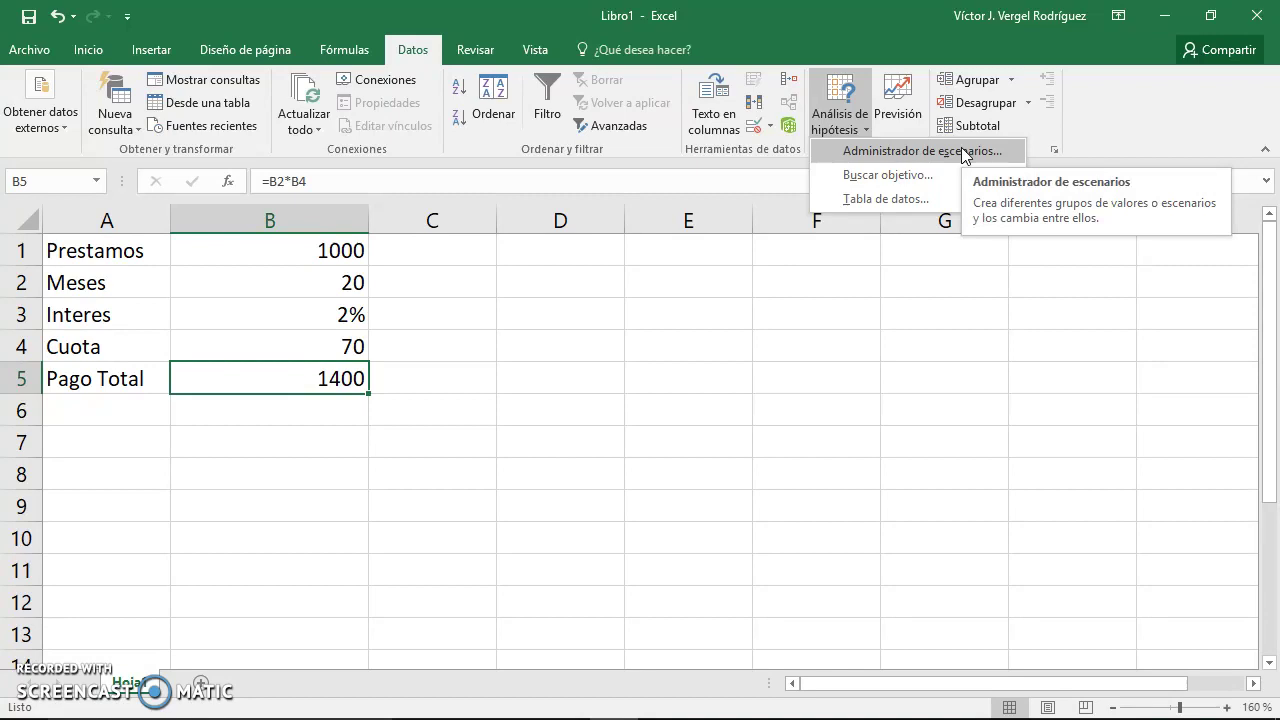
pyautogui.click(963, 153)
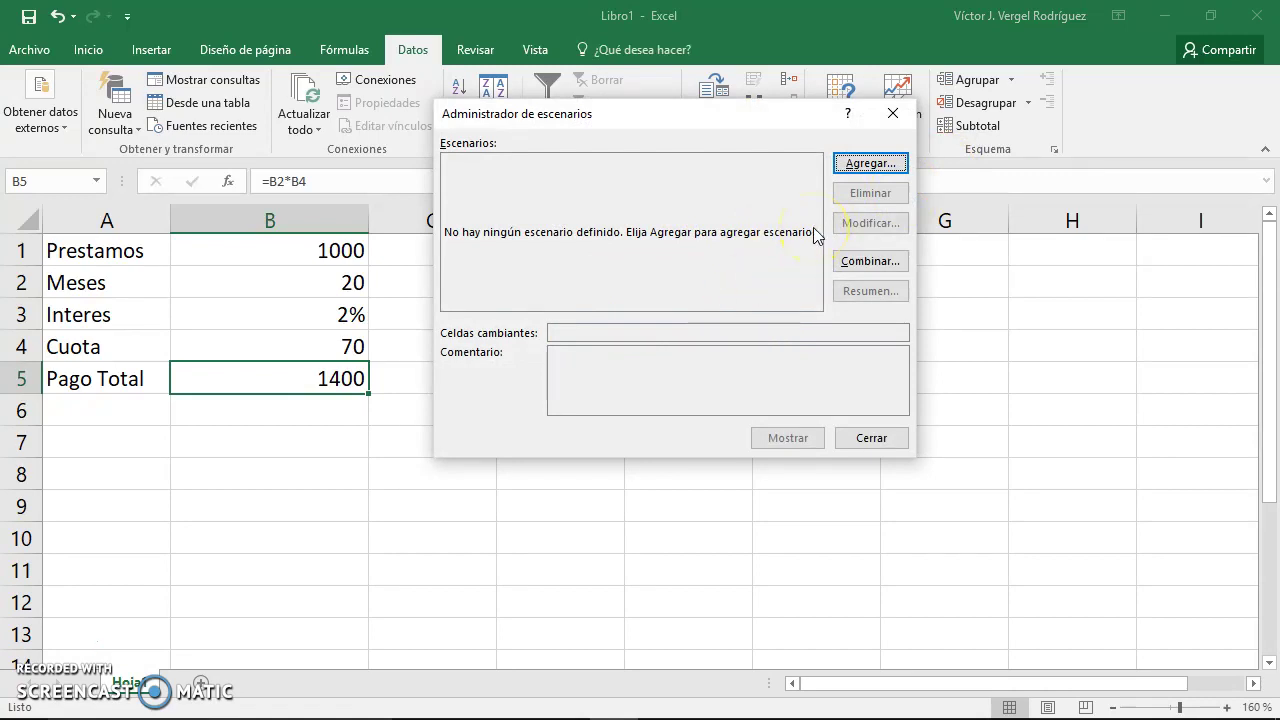
pyautogui.click(861, 166)
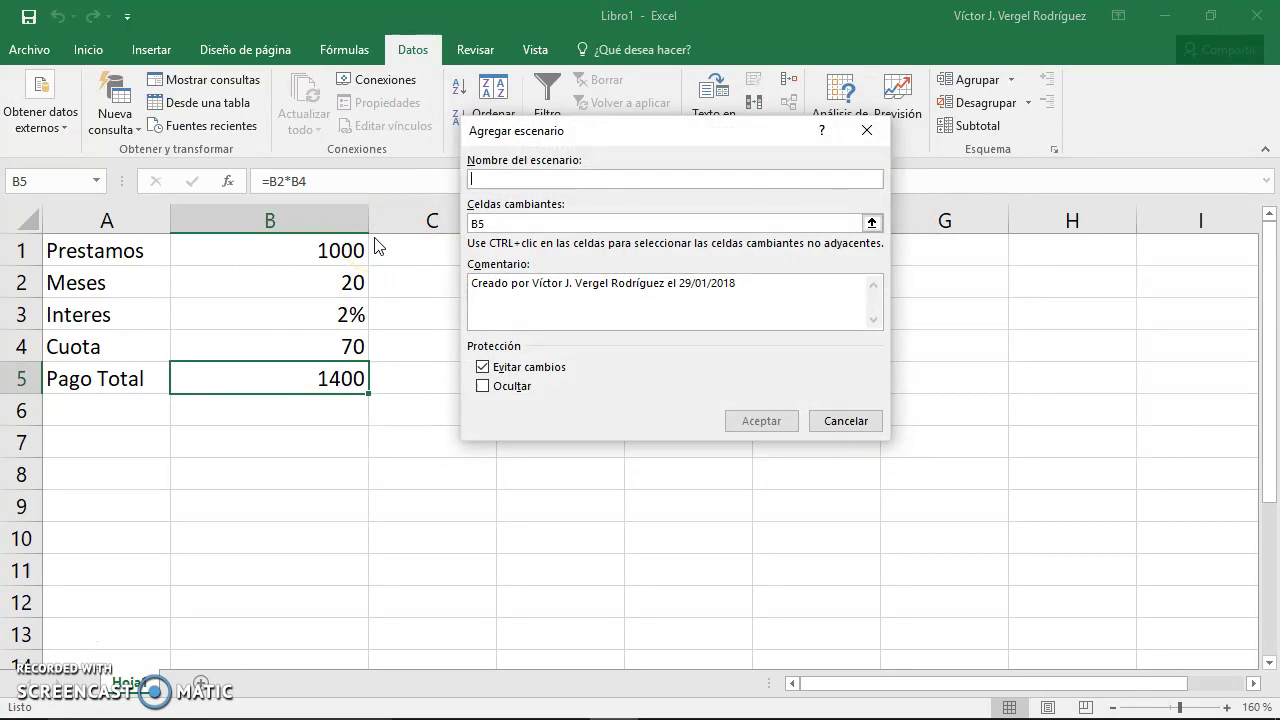
pyautogui.write('Situacion')
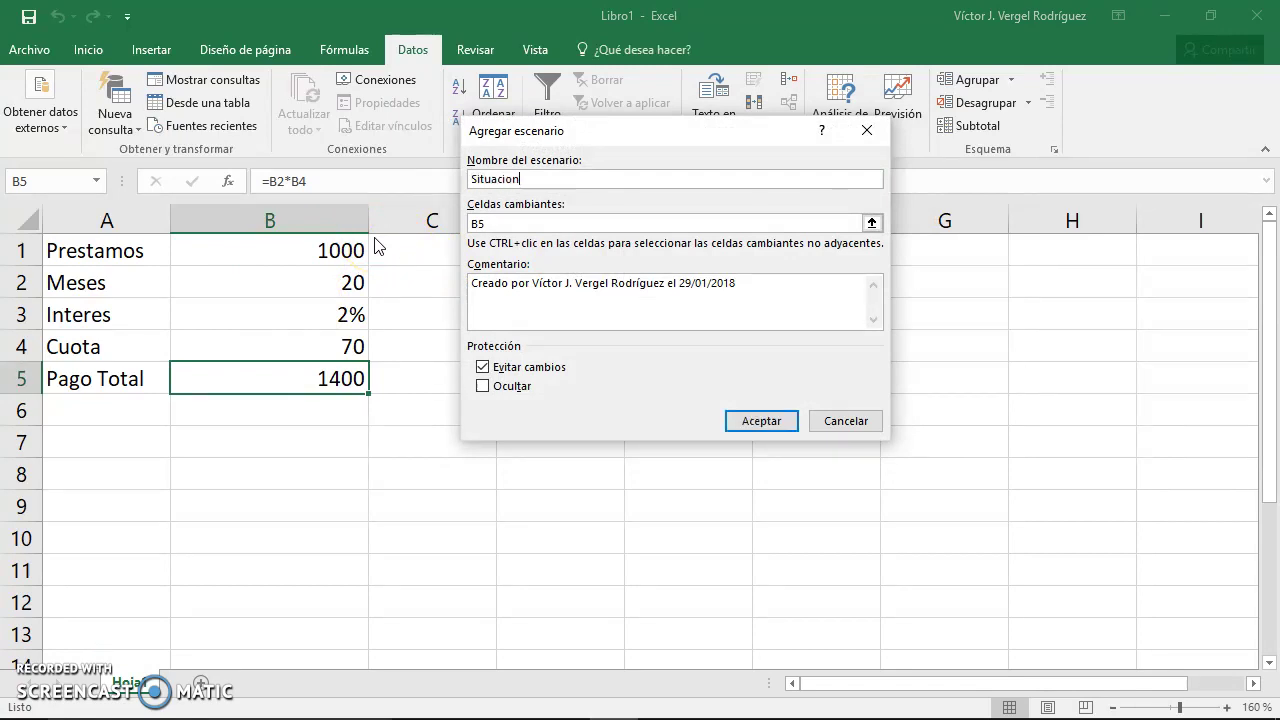
pyautogui.write('Prestamo1')
# Step: Set the Meses cell B2 as the scenario's changing cell, with a value of 10, and save the scenario
pyautogui.click(509, 222)
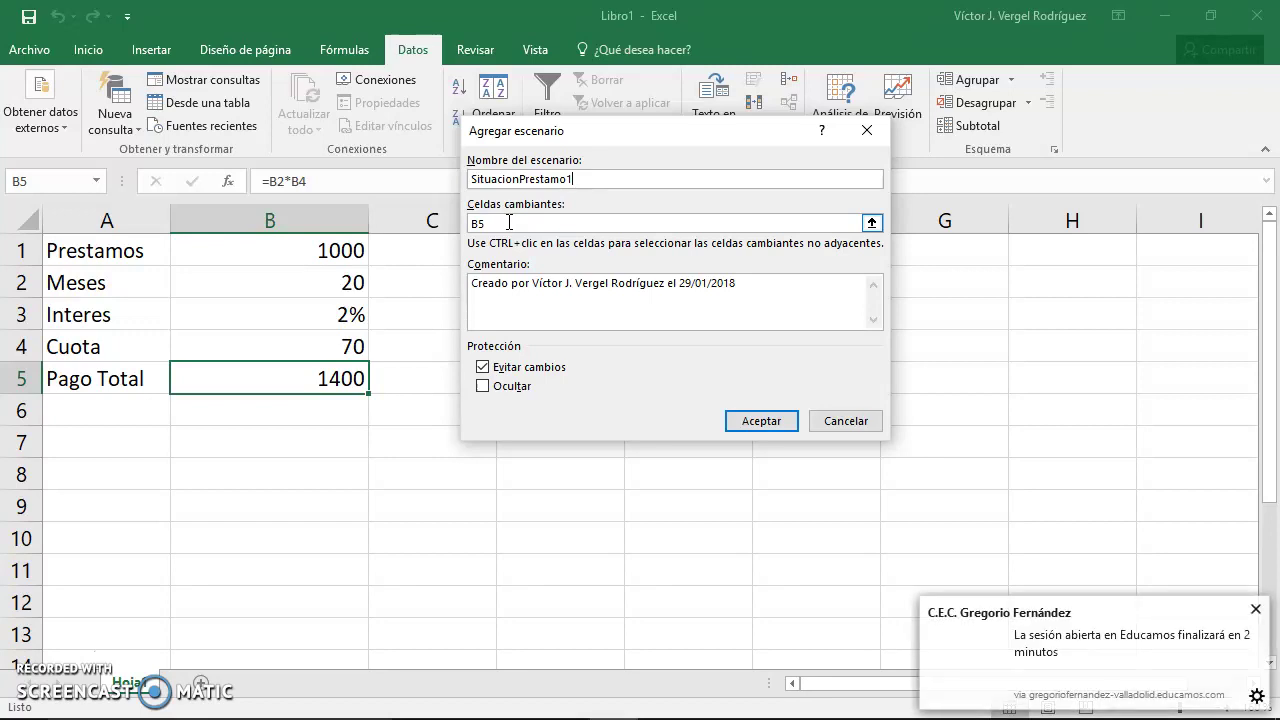
pyautogui.doubleClick(482, 223)
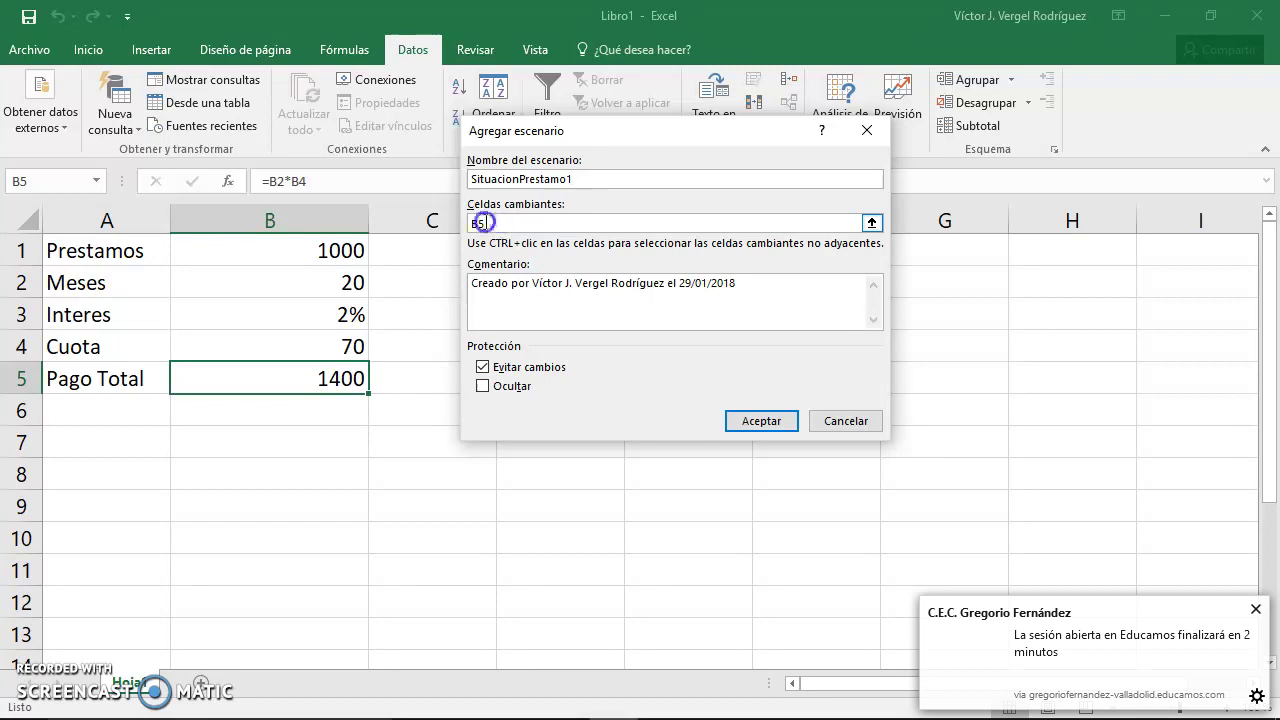
pyautogui.click(345, 283)
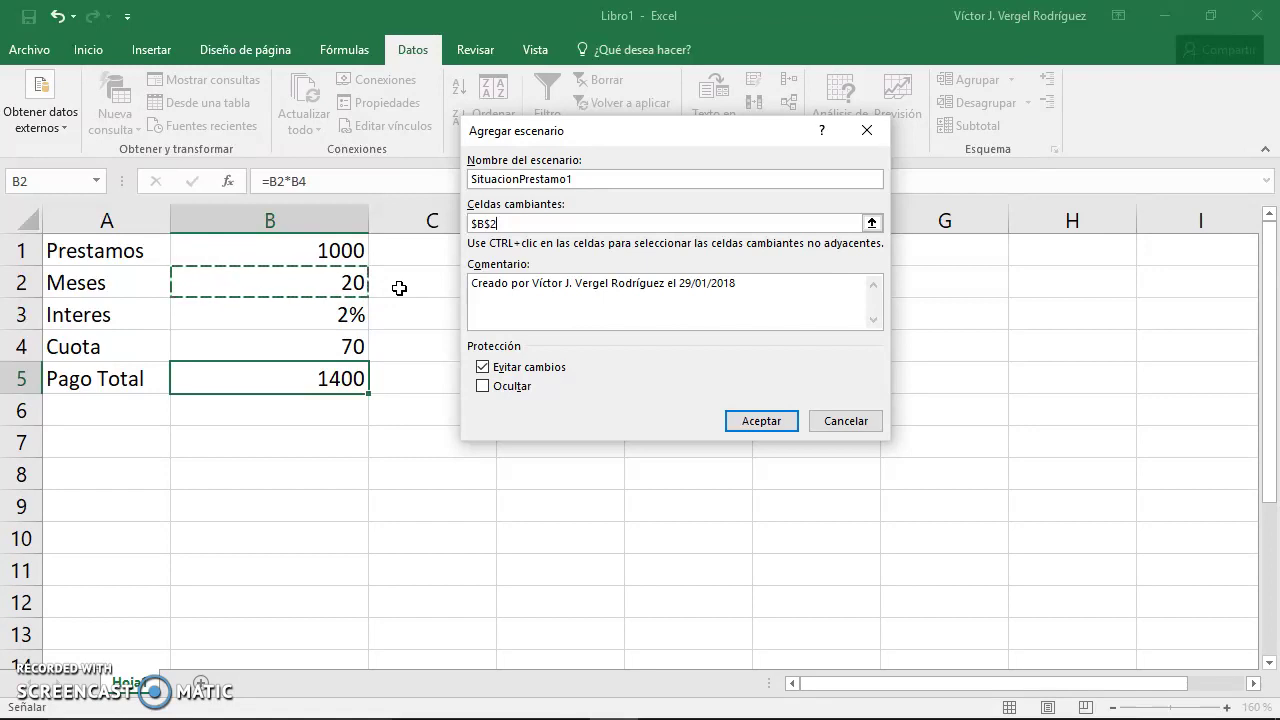
pyautogui.click(763, 422)
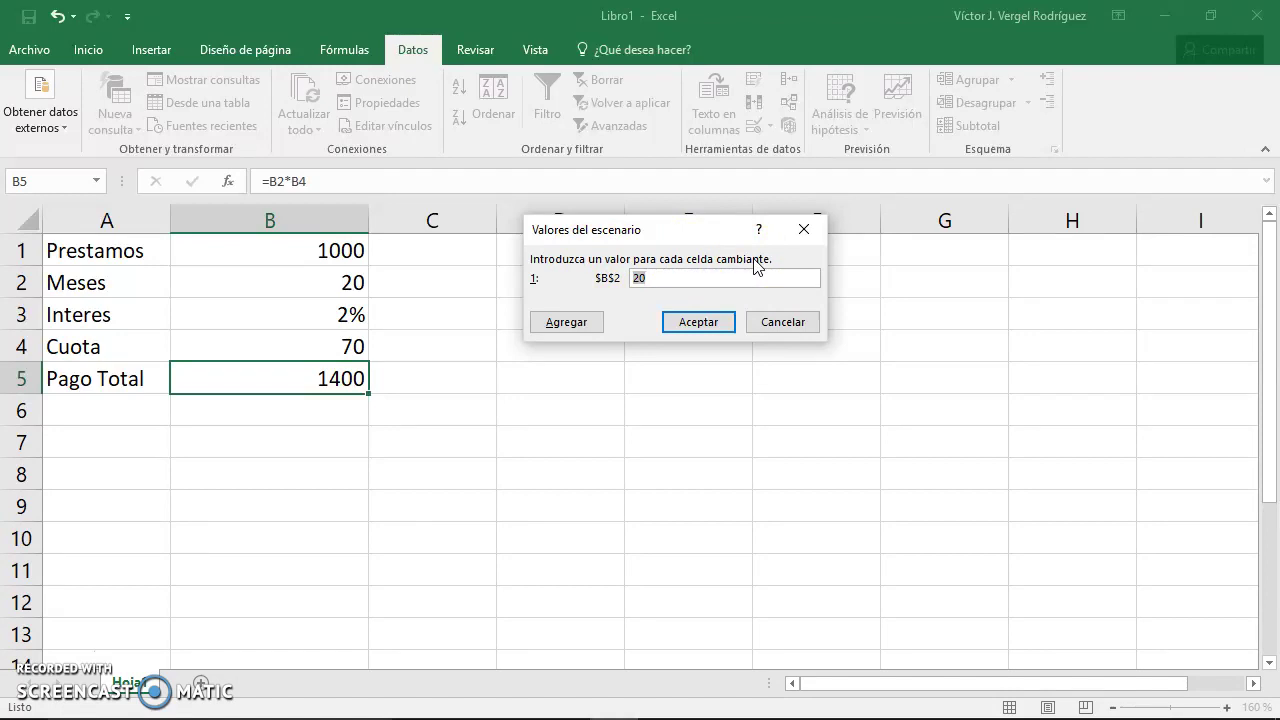
pyautogui.click(351, 287)
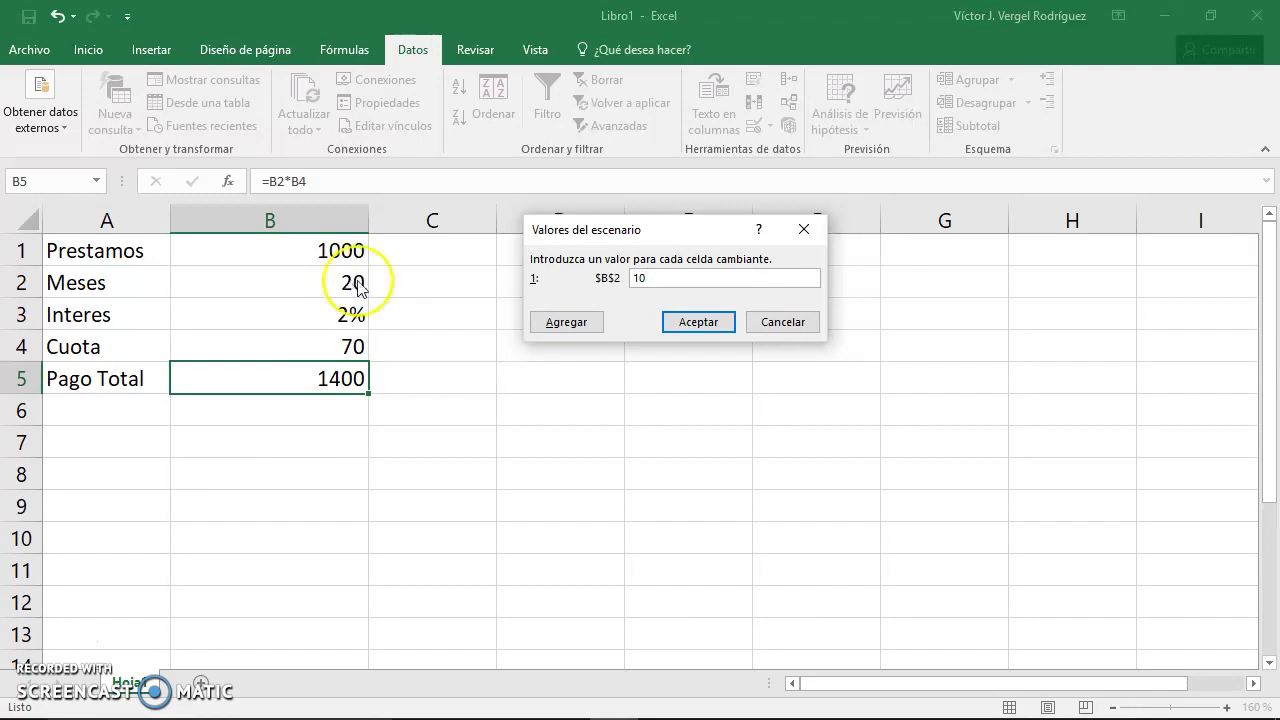
pyautogui.click(705, 323)
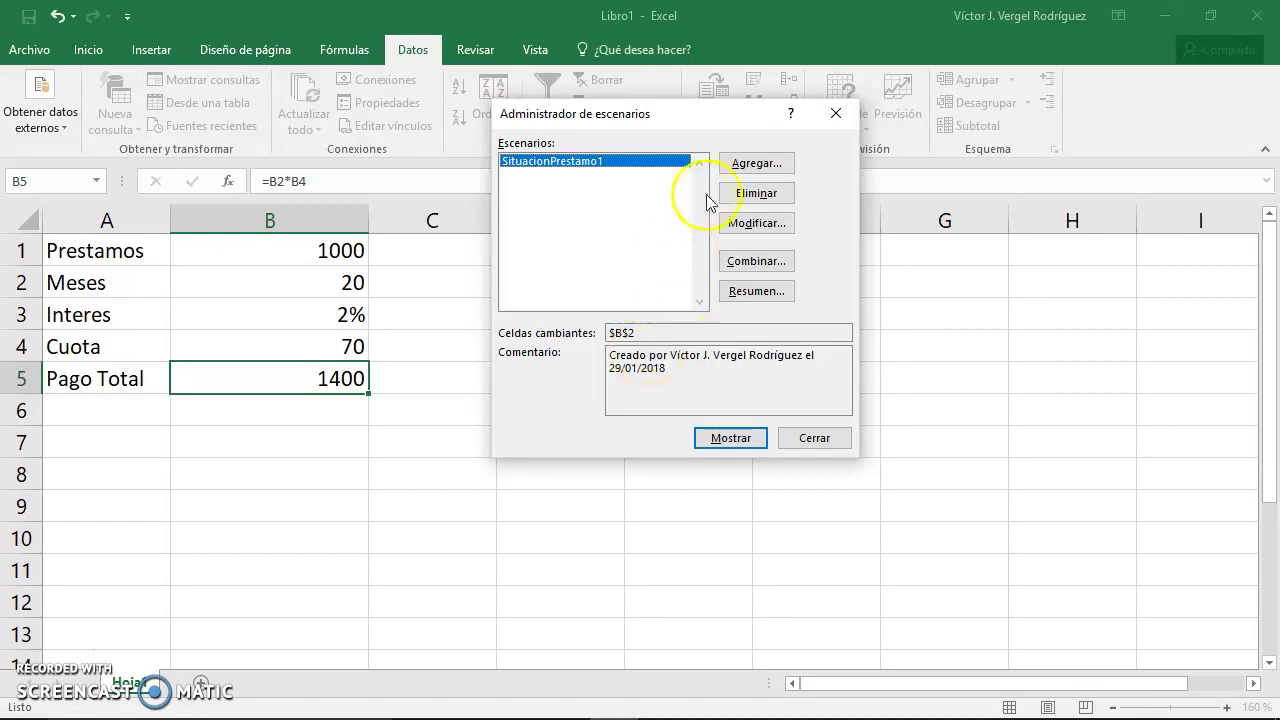
# Step: Add a second scenario named Situacion2 with B2 as the changing cell and a value of 30
pyautogui.click(756, 164)
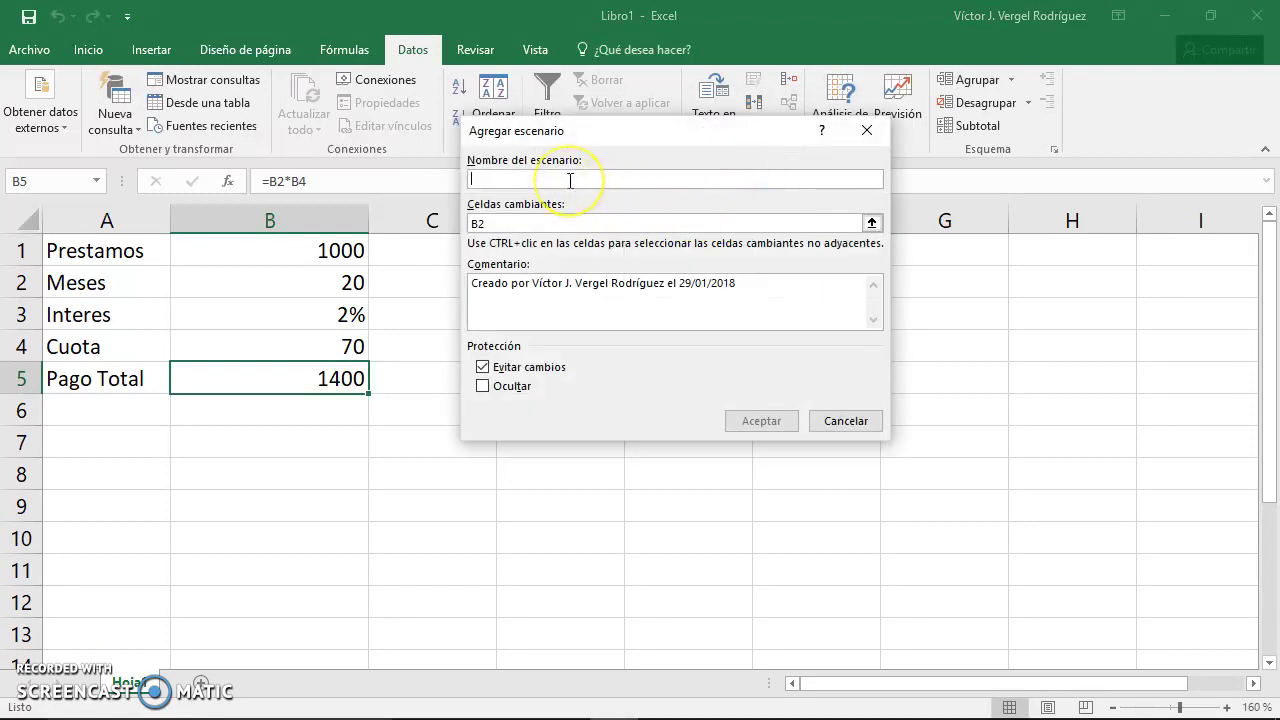
pyautogui.write('Es')
pyautogui.press('BackSpace')
pyautogui.press('BackSpace')
pyautogui.write('Situacion2')
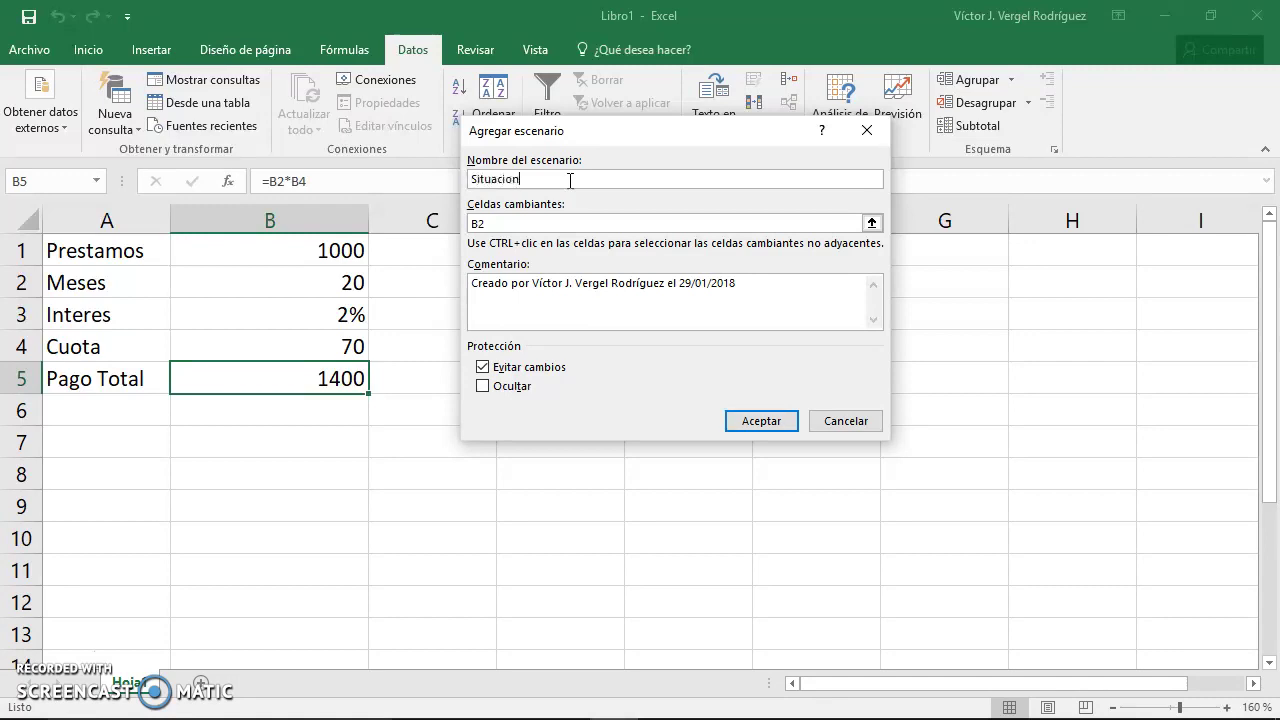
pyautogui.click(530, 223)
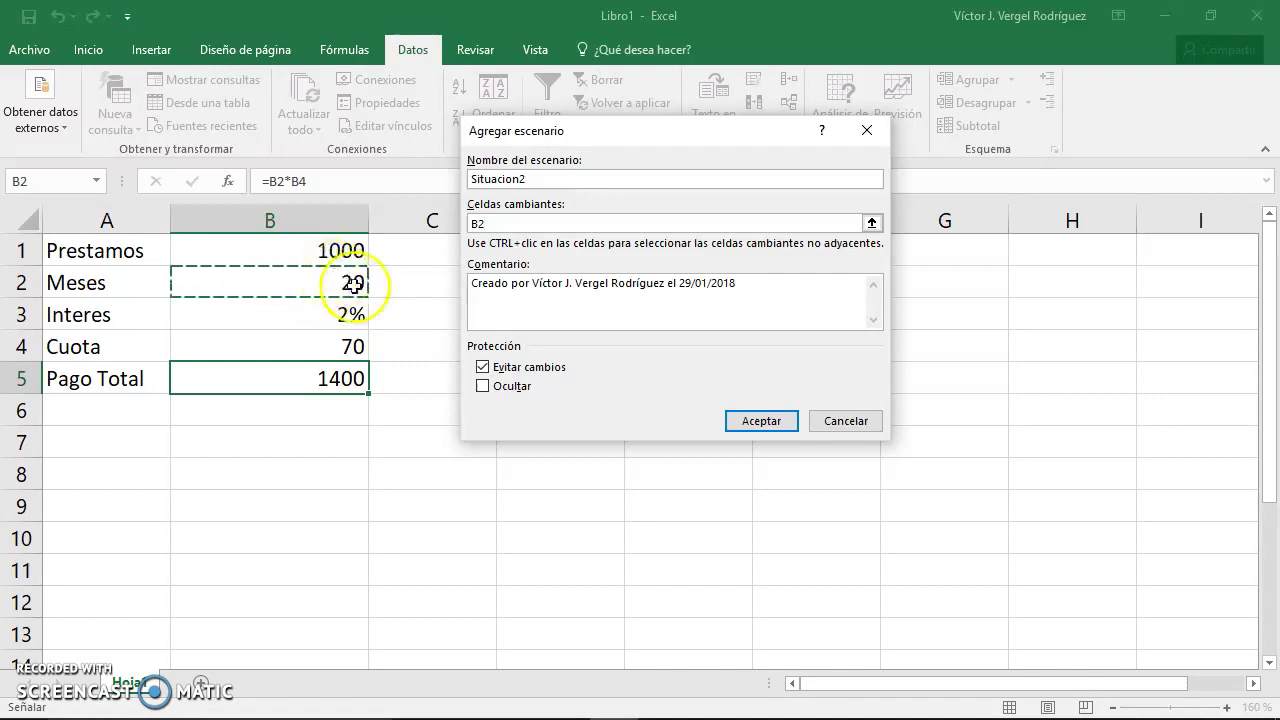
pyautogui.click(760, 424)
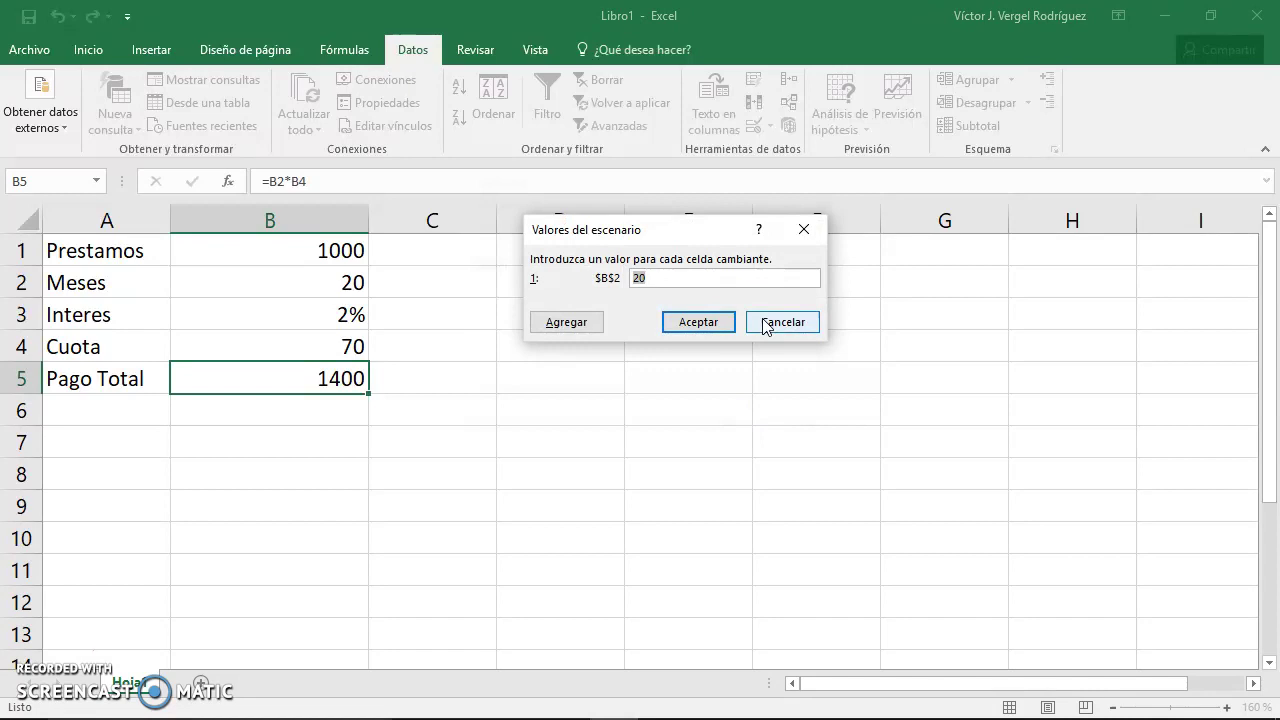
pyautogui.write('30')
pyautogui.click(700, 322)
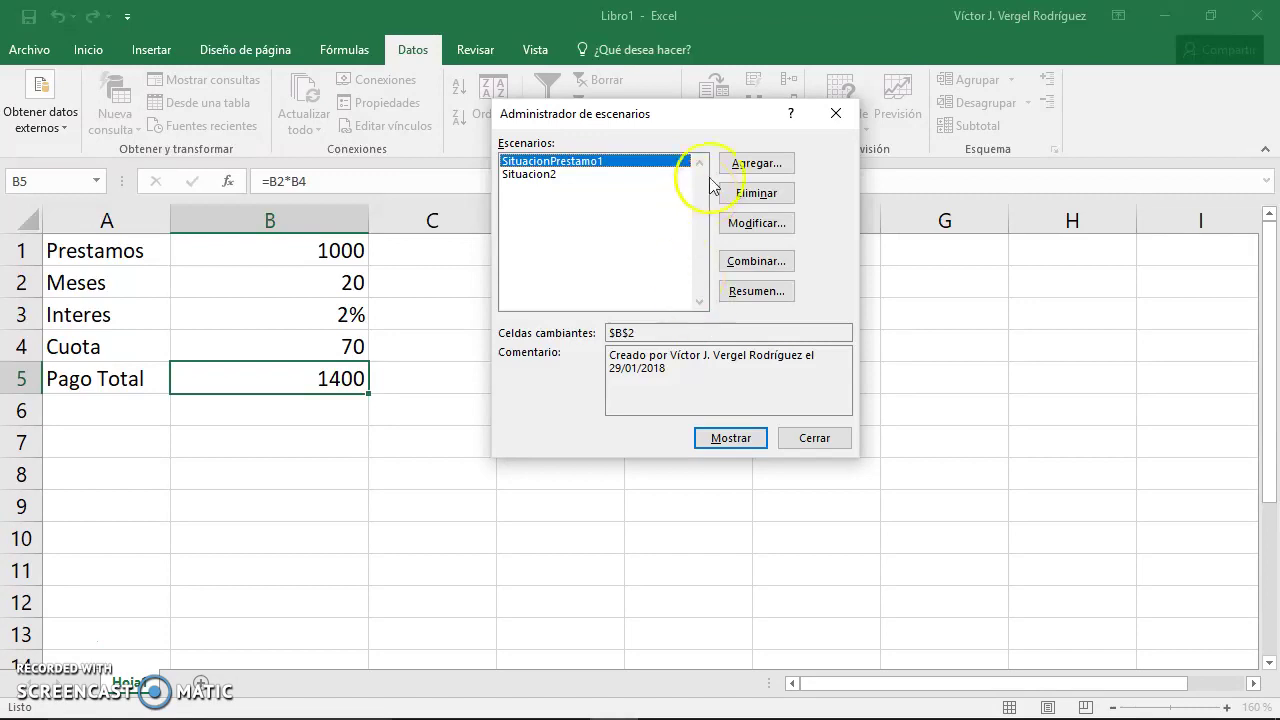
# Step: Add a third scenario named Situacion3 with B2 as the changing cell and a value of 60
pyautogui.click(755, 164)
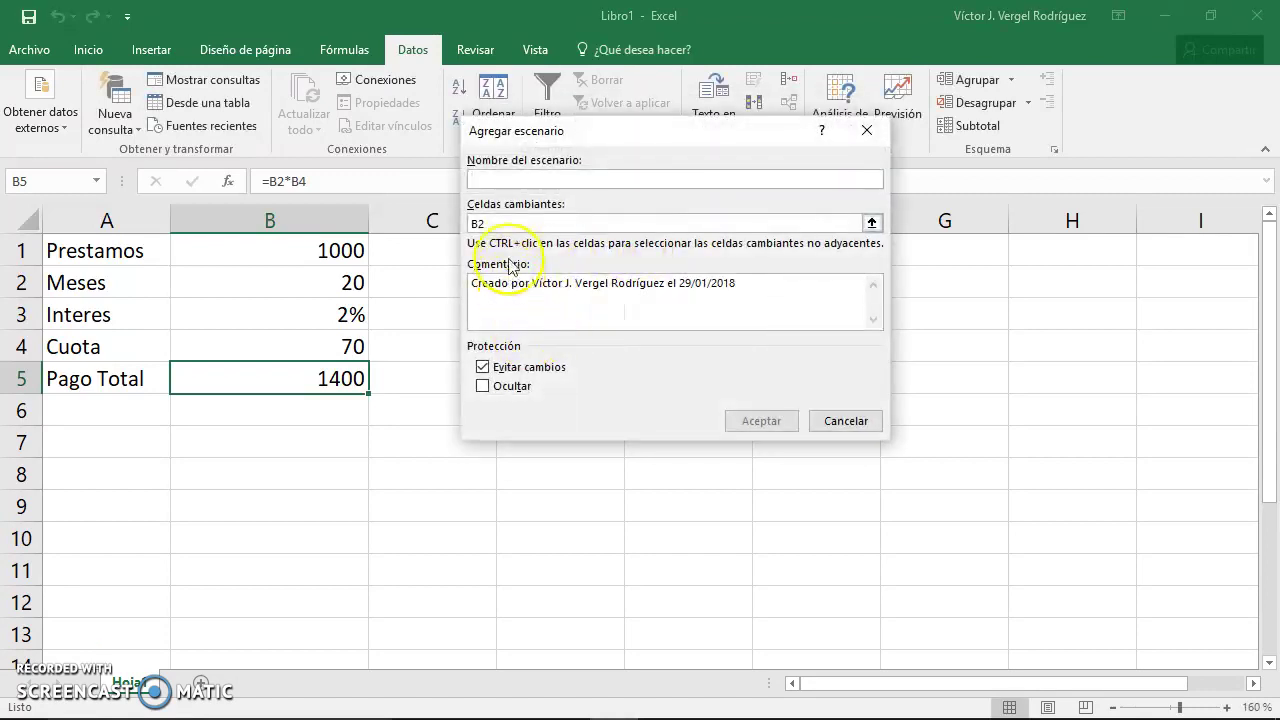
pyautogui.write('Situacion3')
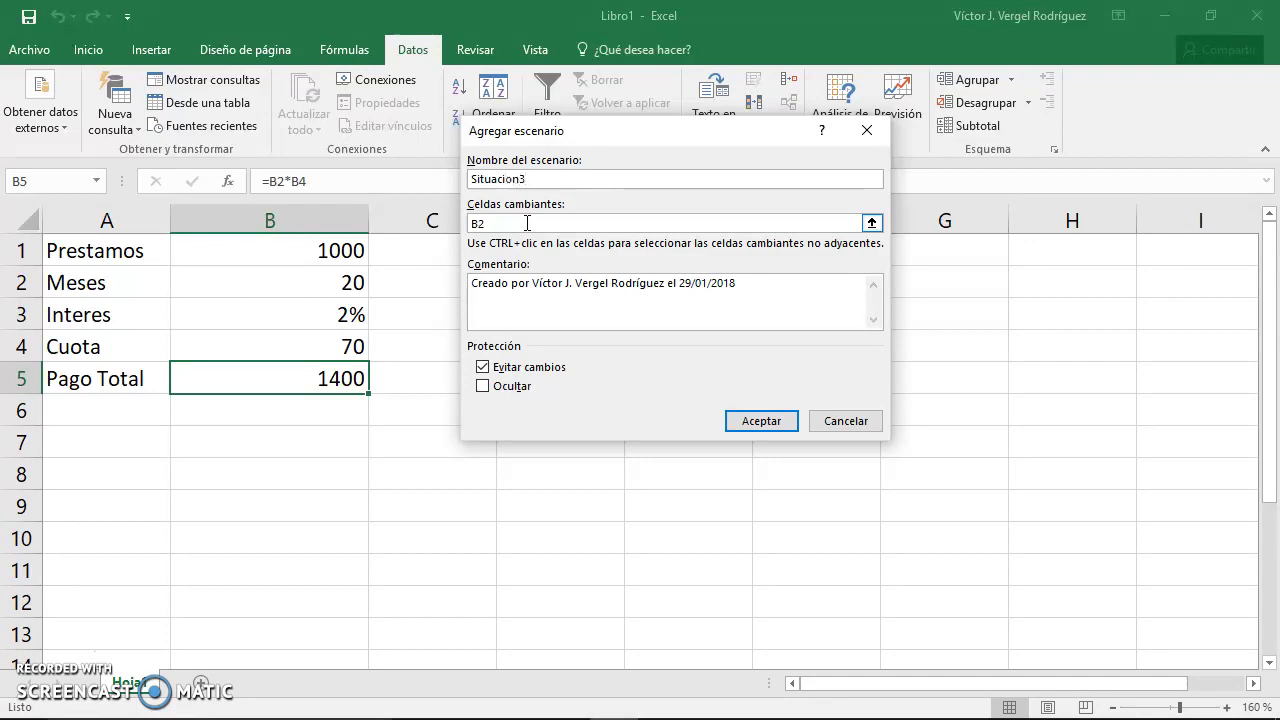
pyautogui.click(760, 420)
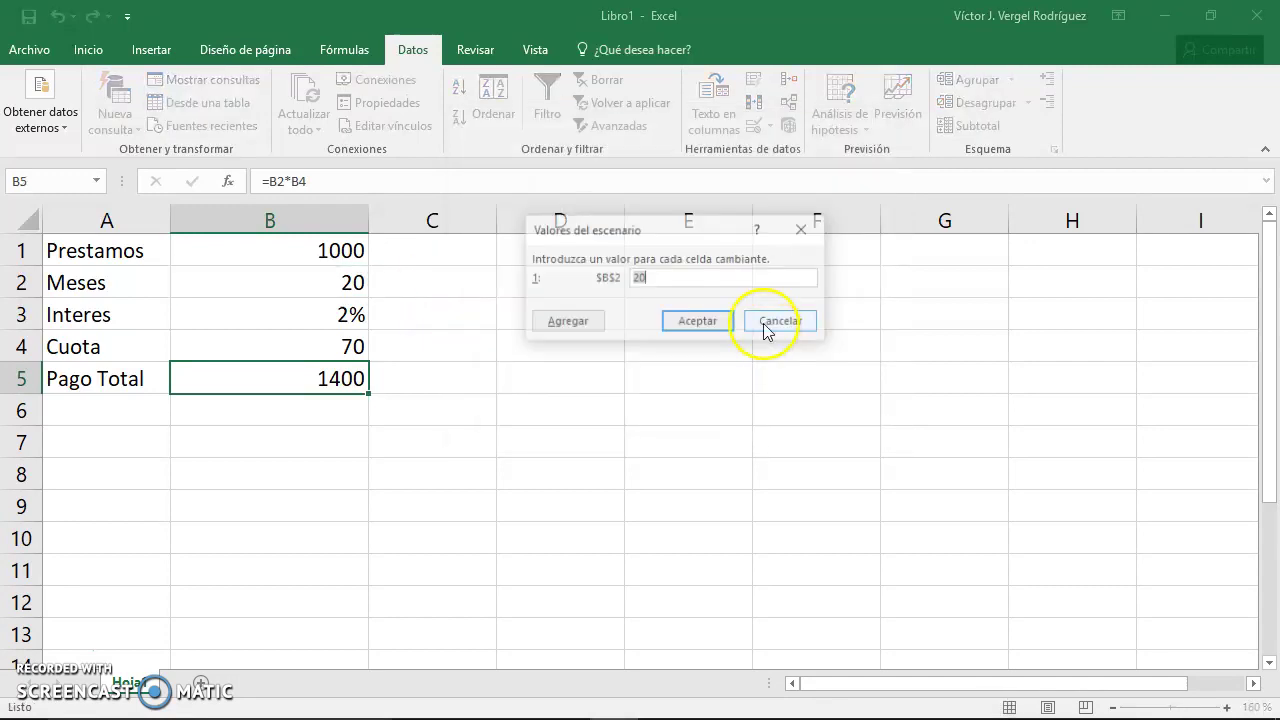
pyautogui.write('60')
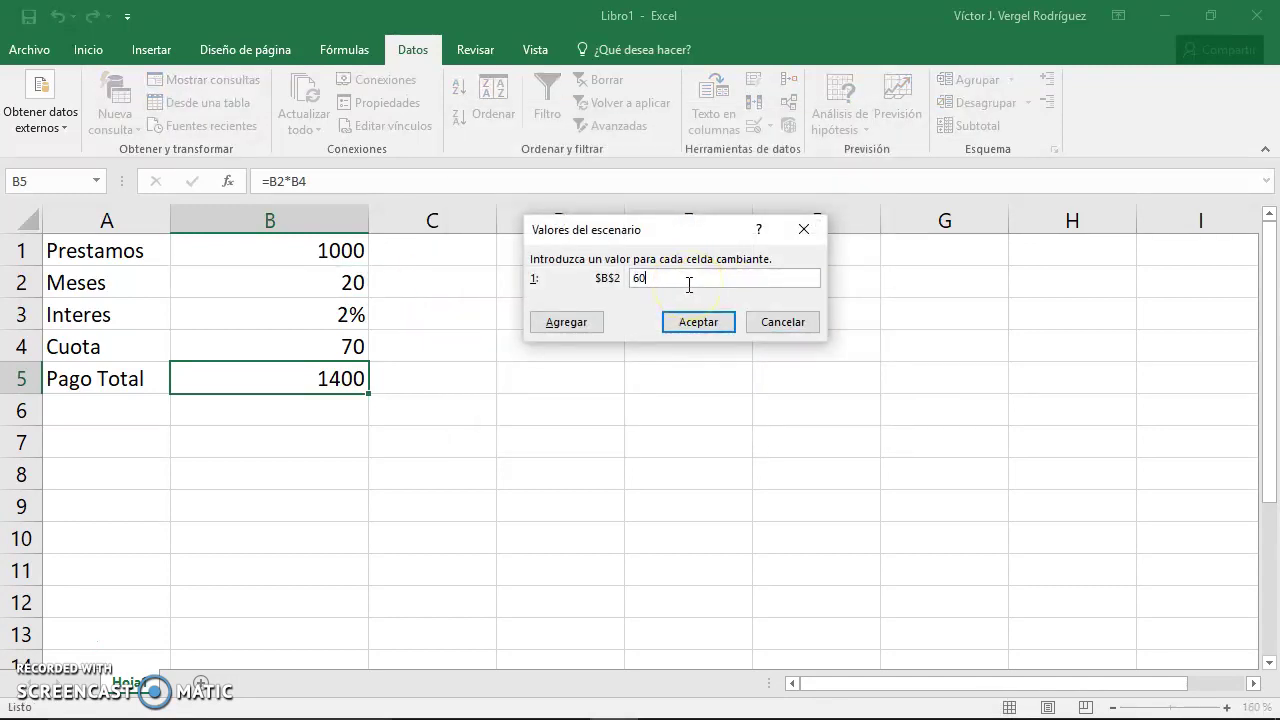
pyautogui.click(698, 322)
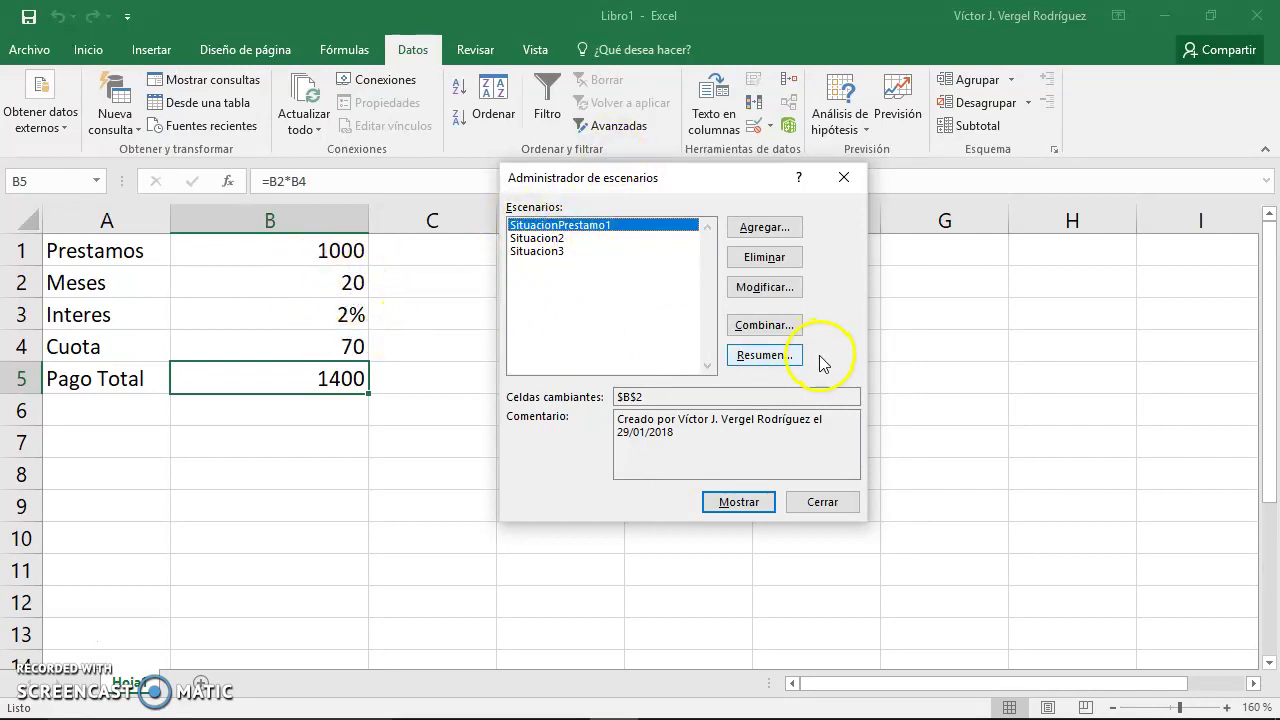
# Step: Generate a scenario report of type Resumen with B5 as the result cell
pyautogui.click(768, 364)
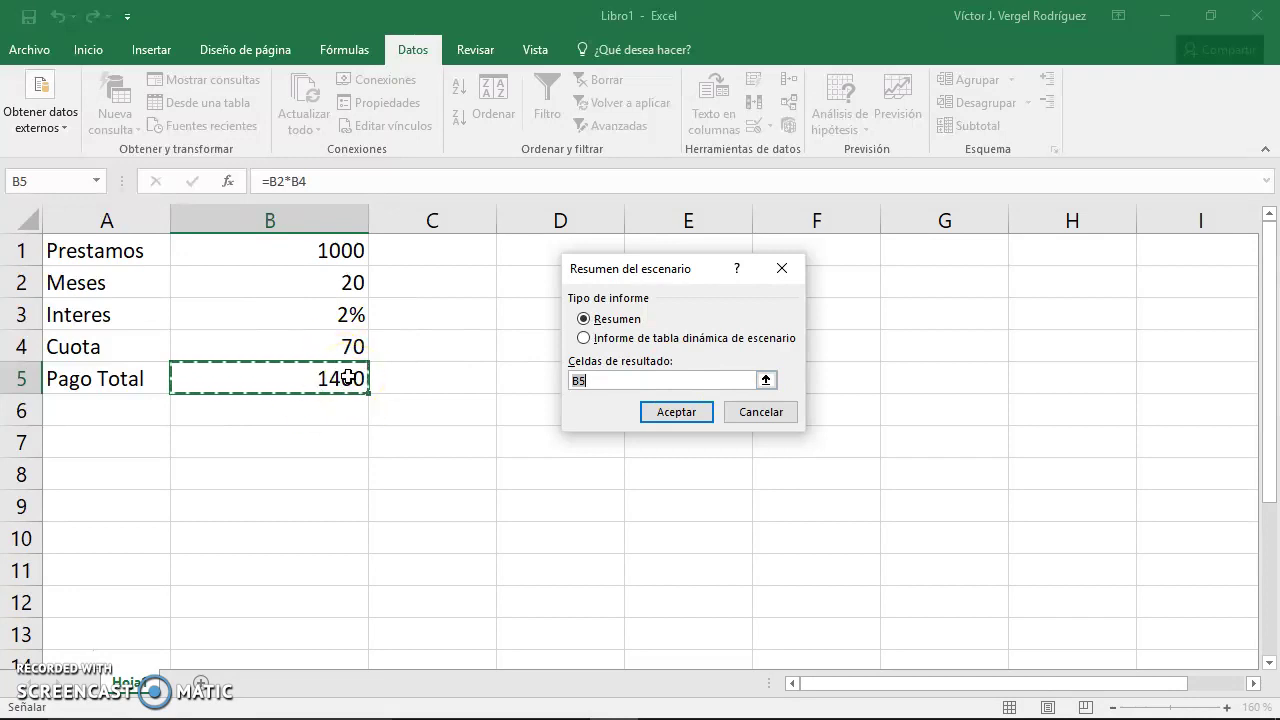
pyautogui.click(676, 412)
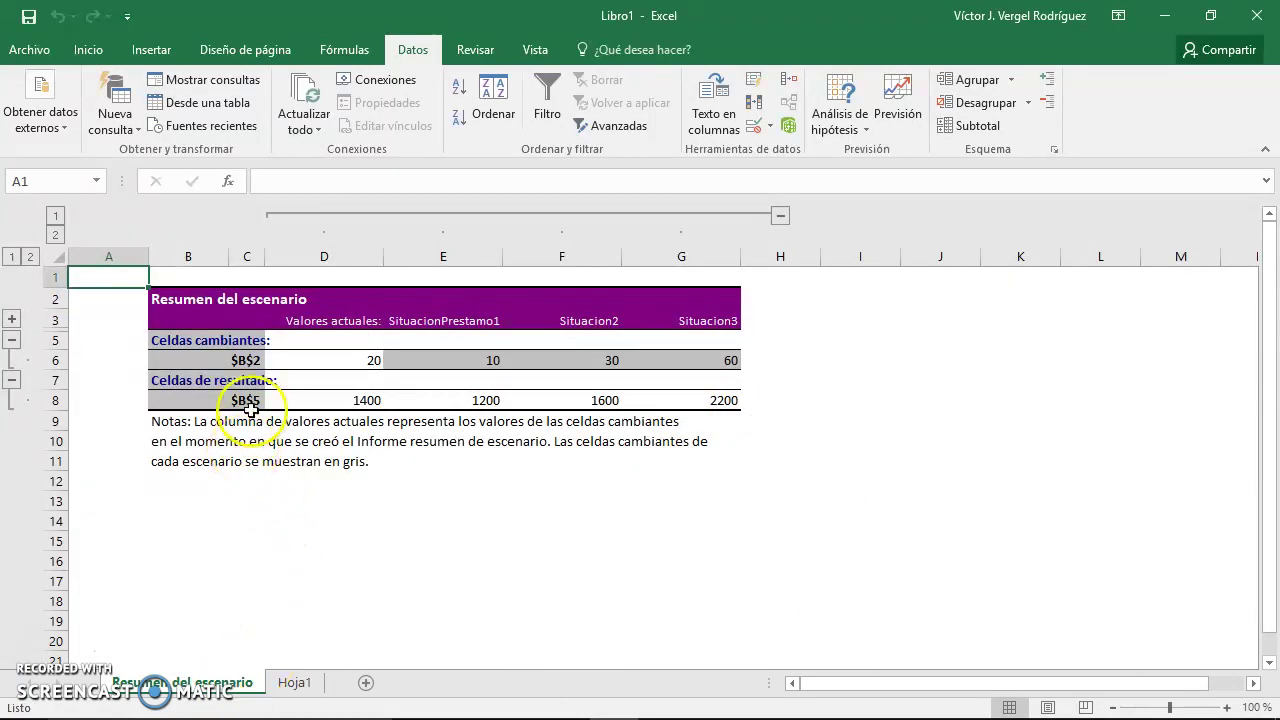
# Step: Examine the scenario summary, comparing the changing cell and result cell values of the current values and each of the three scenarios
pyautogui.click(357, 362)
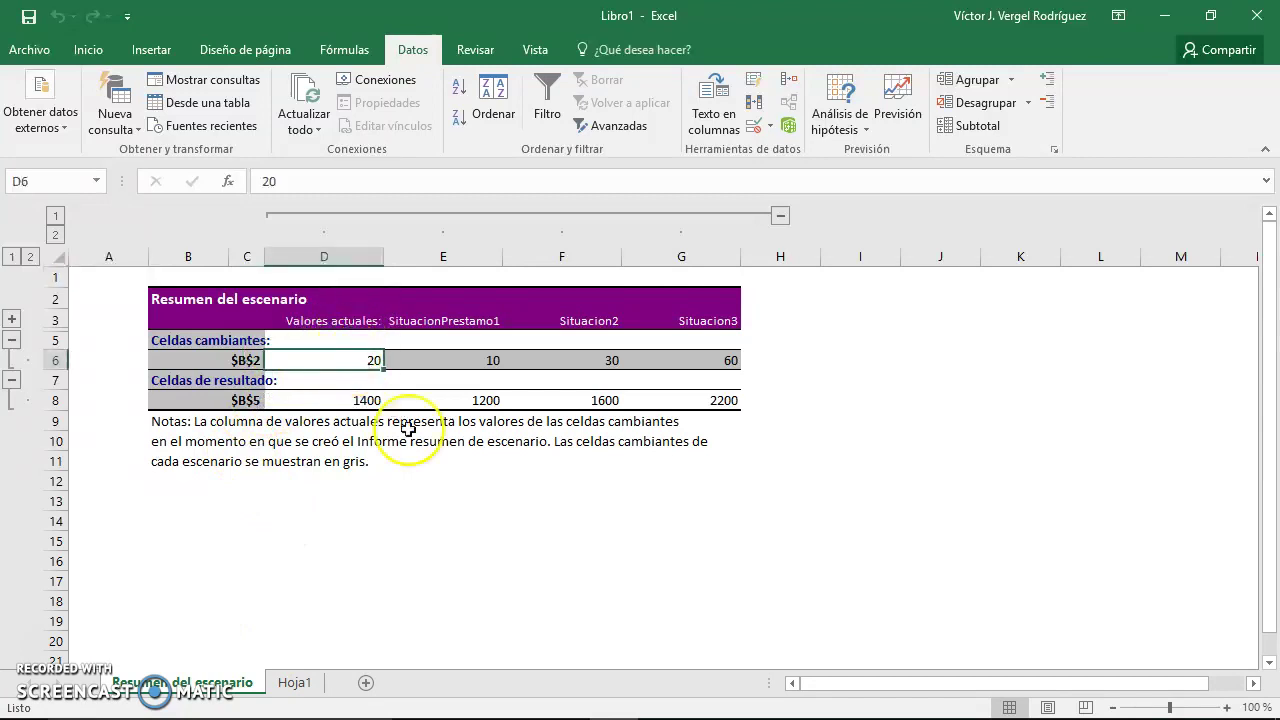
pyautogui.click(366, 402)
pyautogui.click(492, 358)
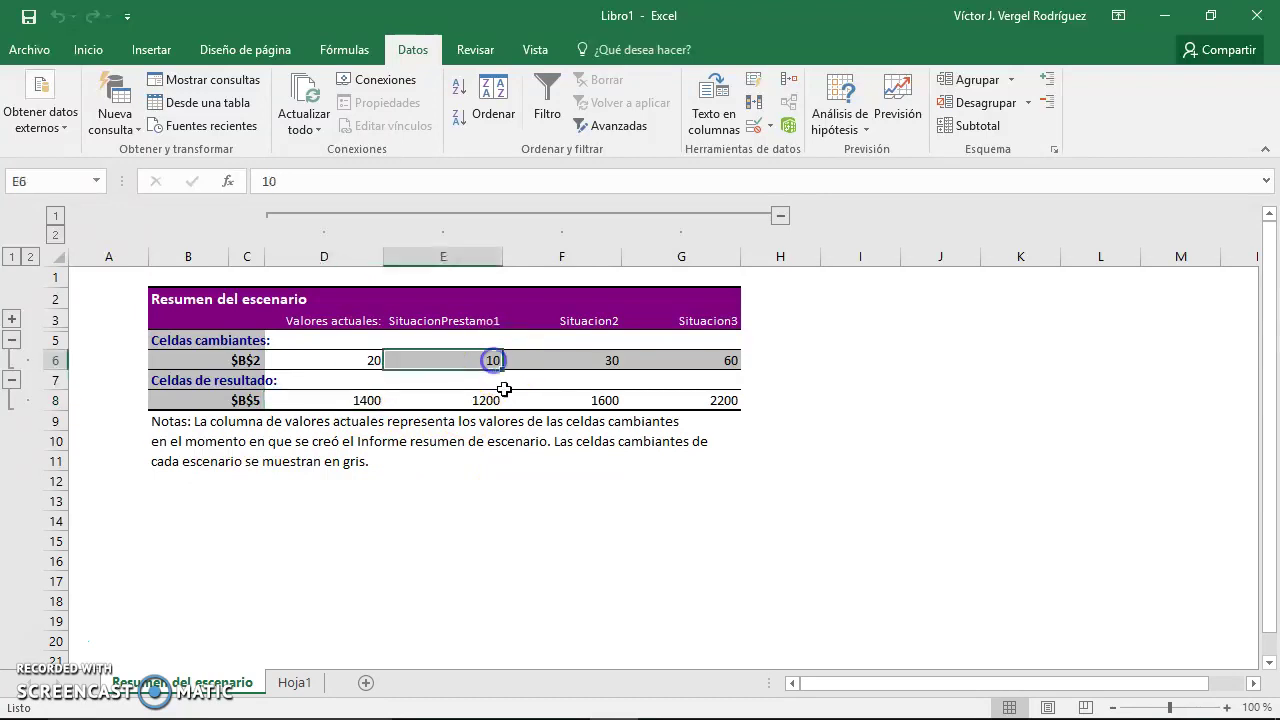
pyautogui.click(478, 400)
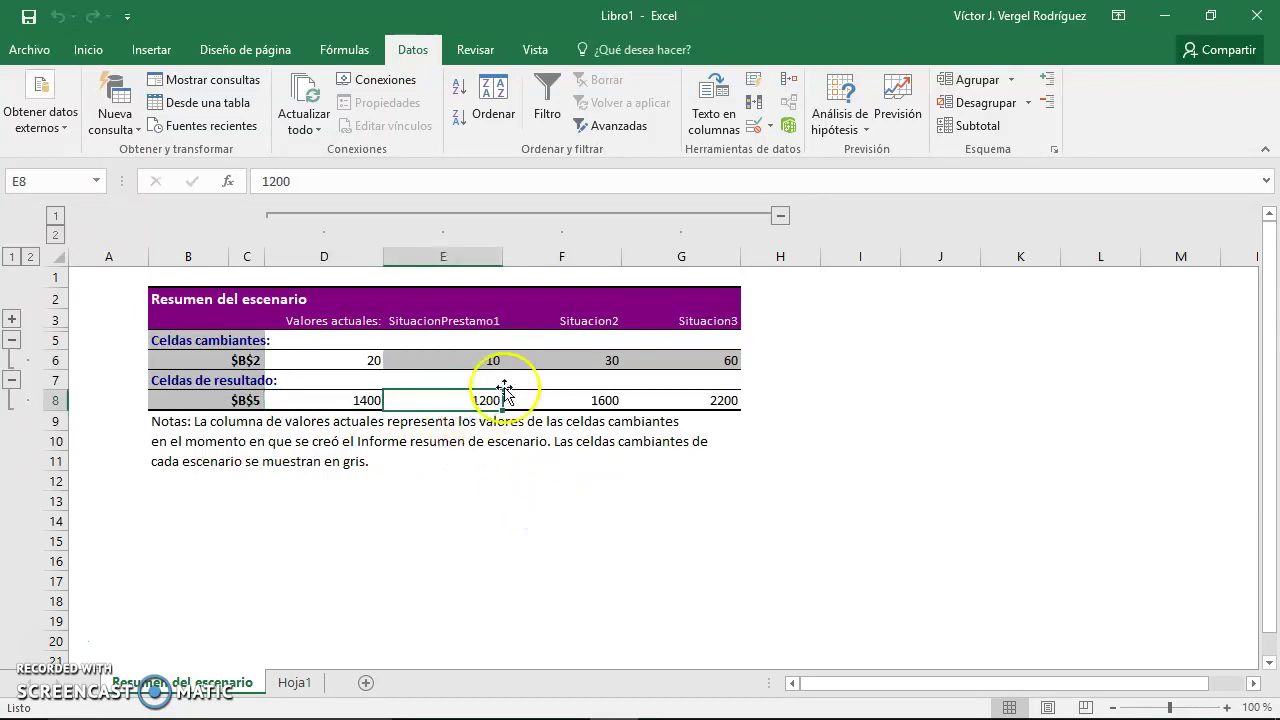
pyautogui.click(582, 365)
pyautogui.click(617, 400)
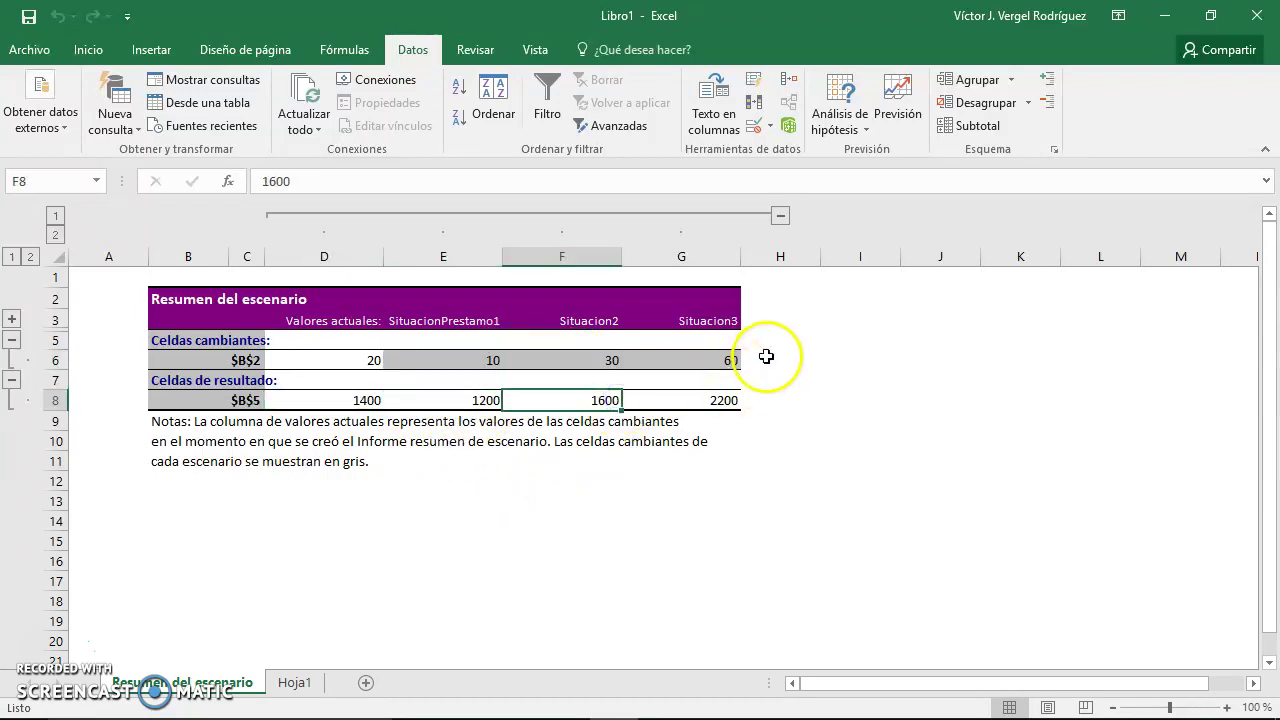
pyautogui.click(732, 357)
pyautogui.click(726, 399)
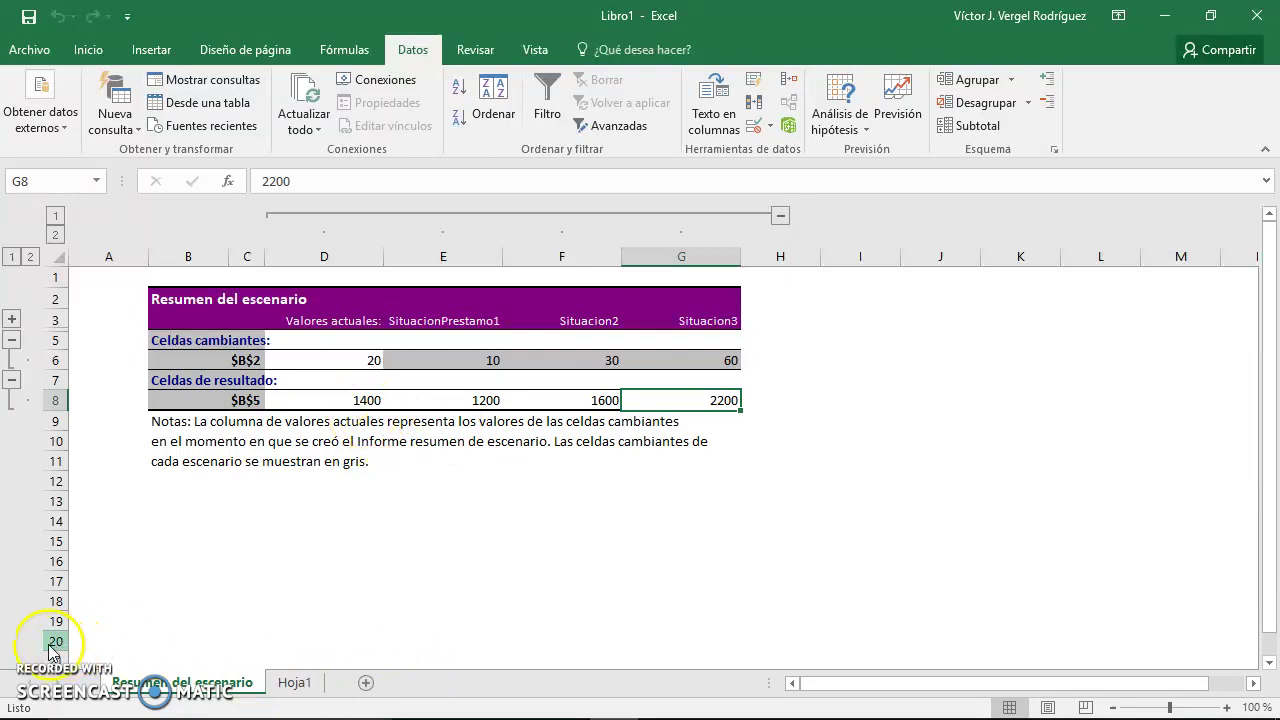
pyautogui.click(246, 360)
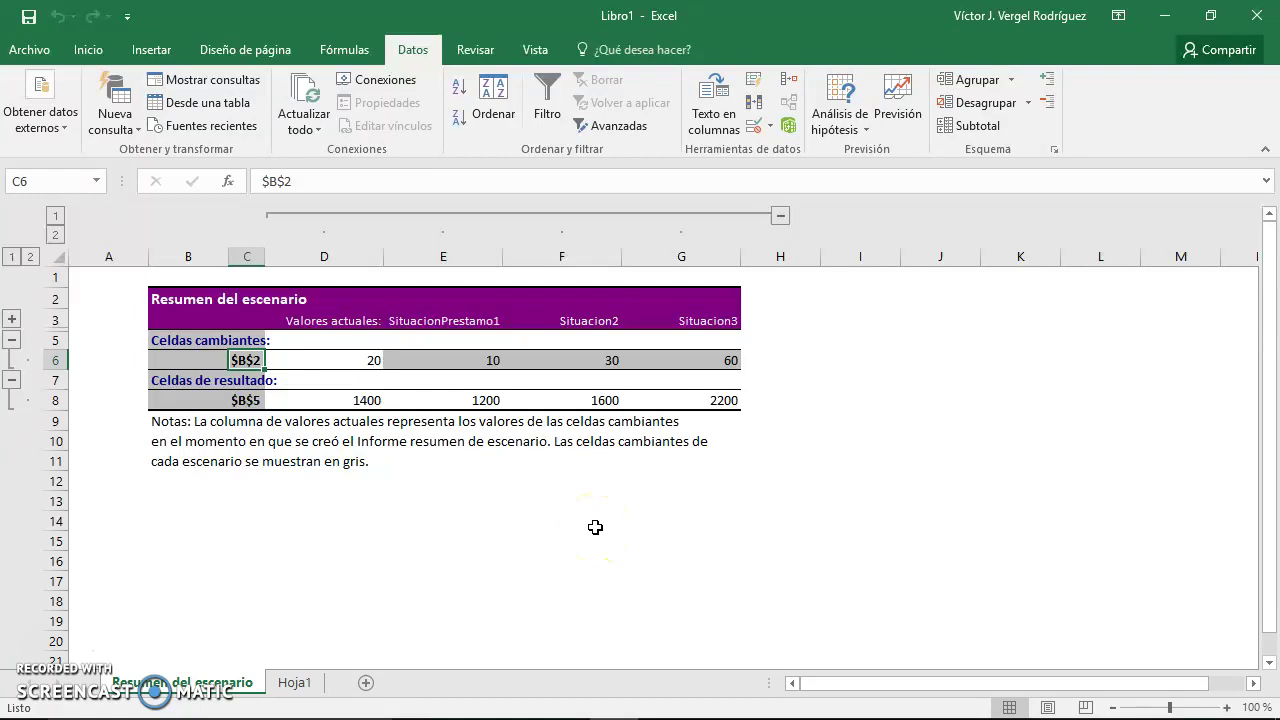
pyautogui.click(257, 404)
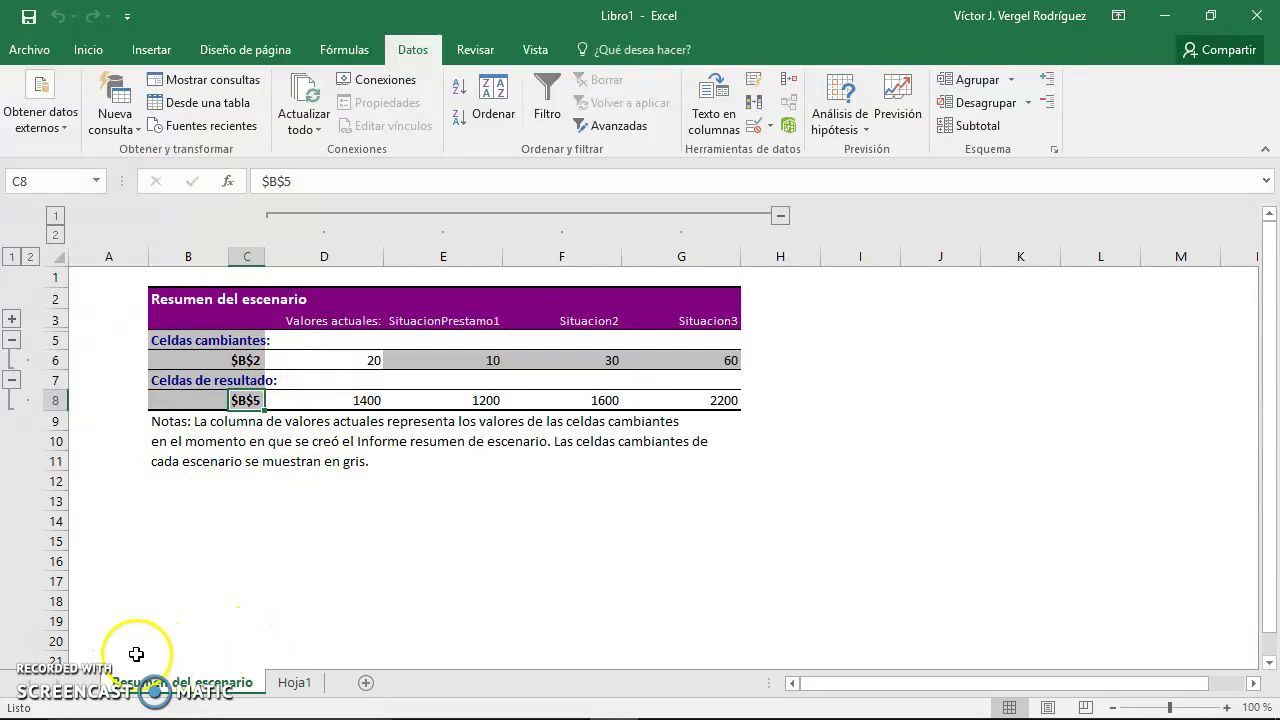
# Step: Delete the Resumen del escenario sheet and confirm the deletion
pyautogui.rightClick(186, 684)
pyautogui.click(258, 476)
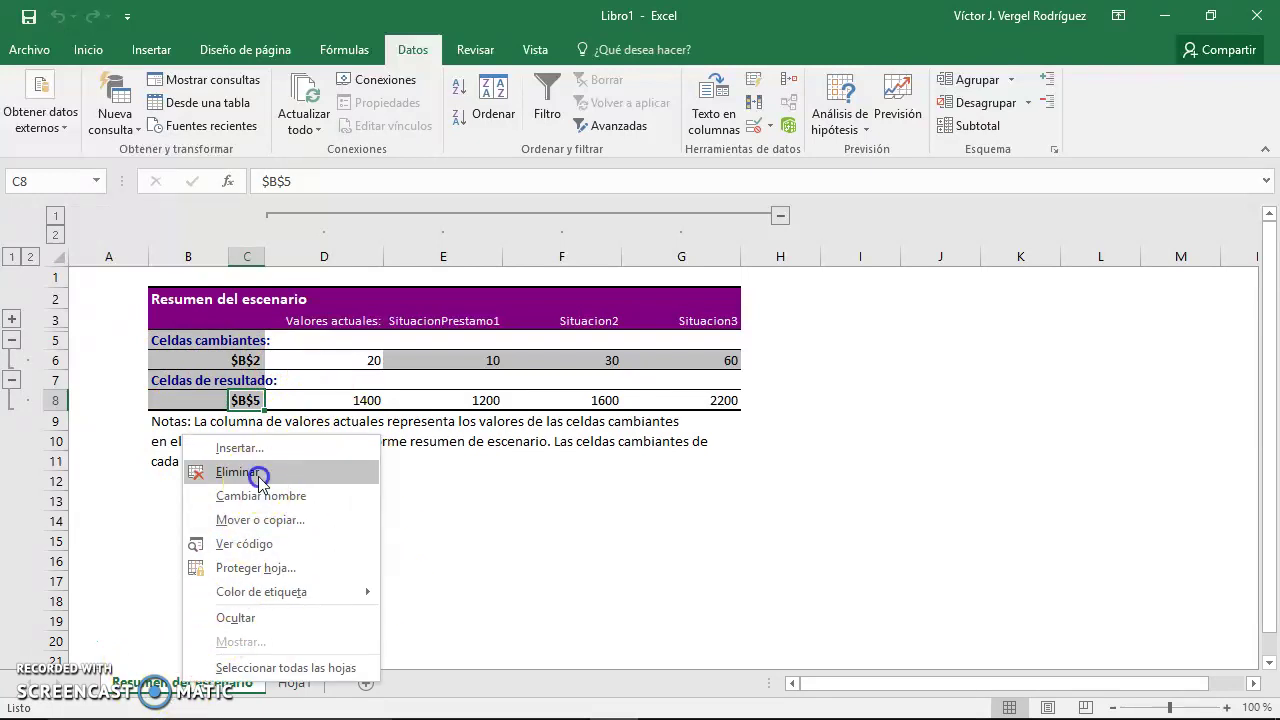
pyautogui.click(596, 425)
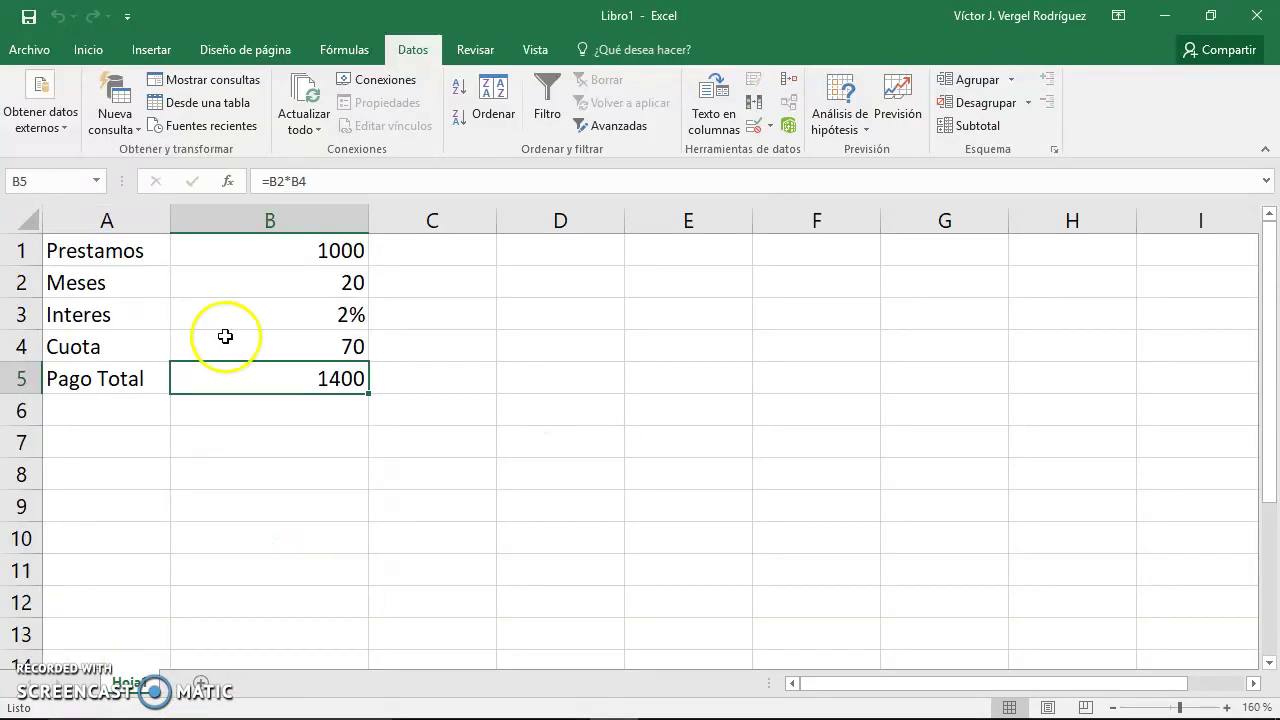
# Step: Assign the name NumMeses to the Meses value cell B2
pyautogui.click(343, 312)
pyautogui.click(332, 282)
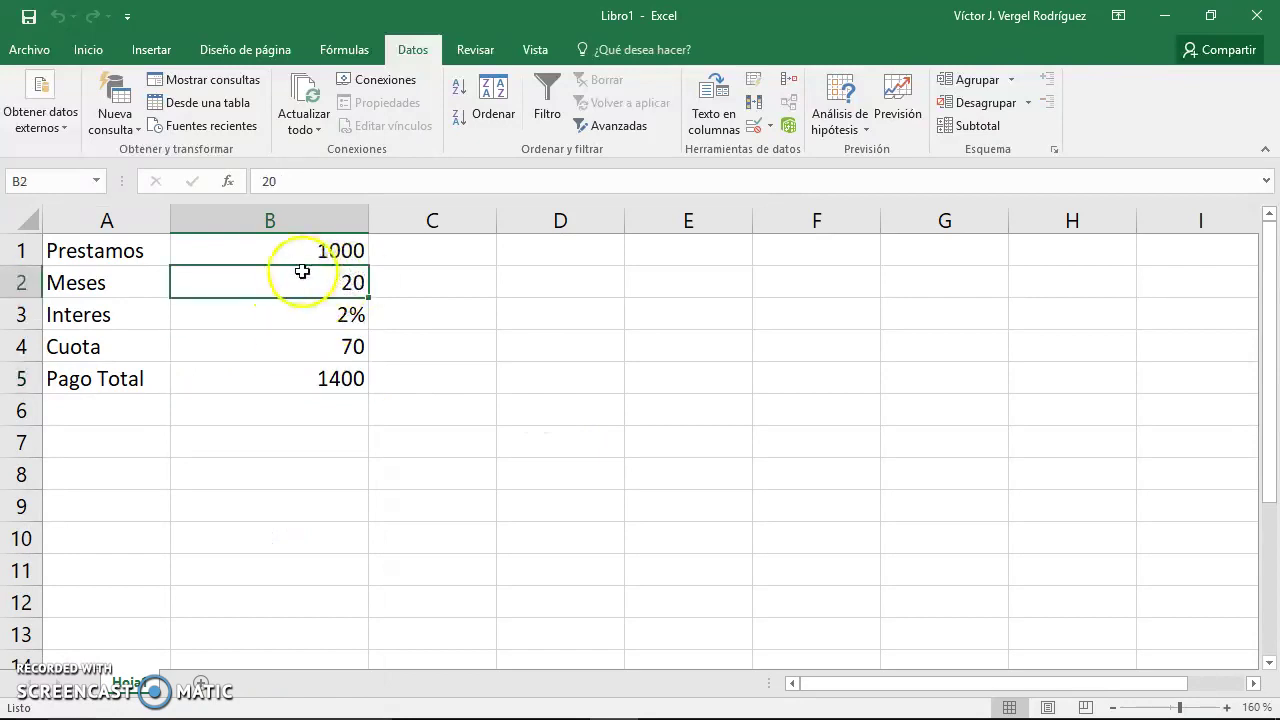
pyautogui.click(33, 179)
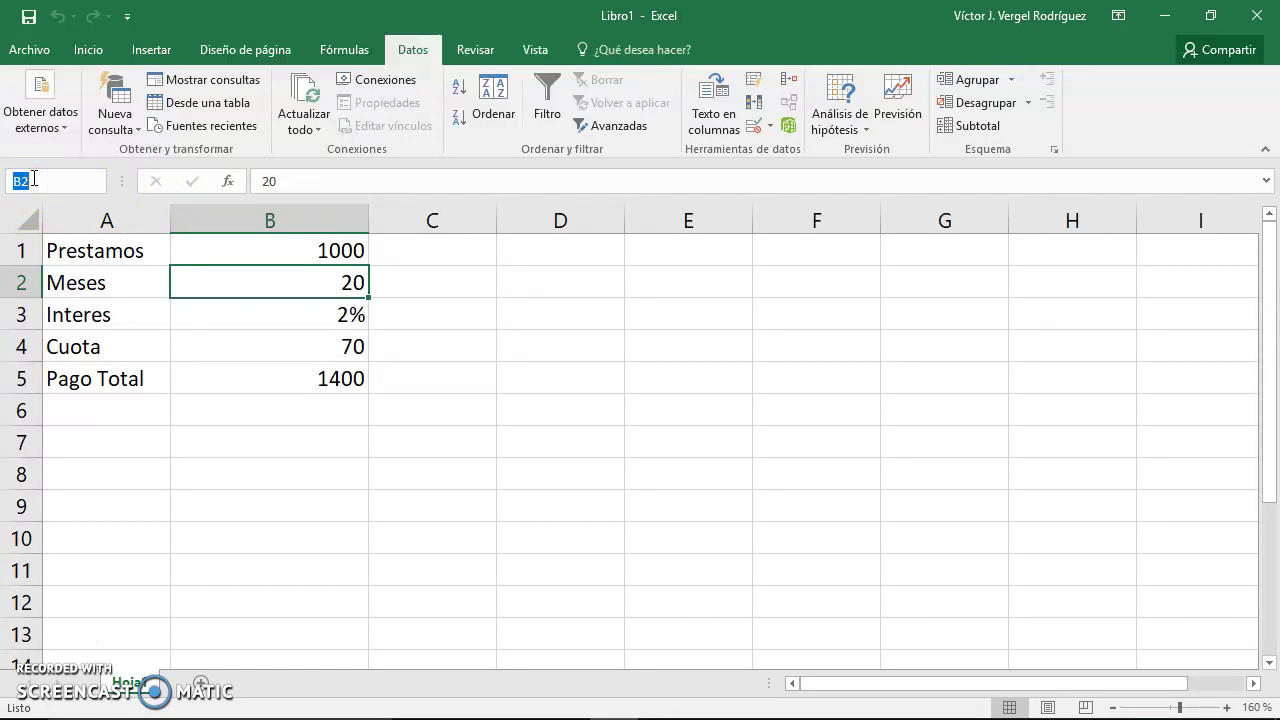
pyautogui.write('NumMeses')
pyautogui.press('Return')
# Step: Assign the name PagoTotal to the Pago Total value cell B5
pyautogui.click(272, 376)
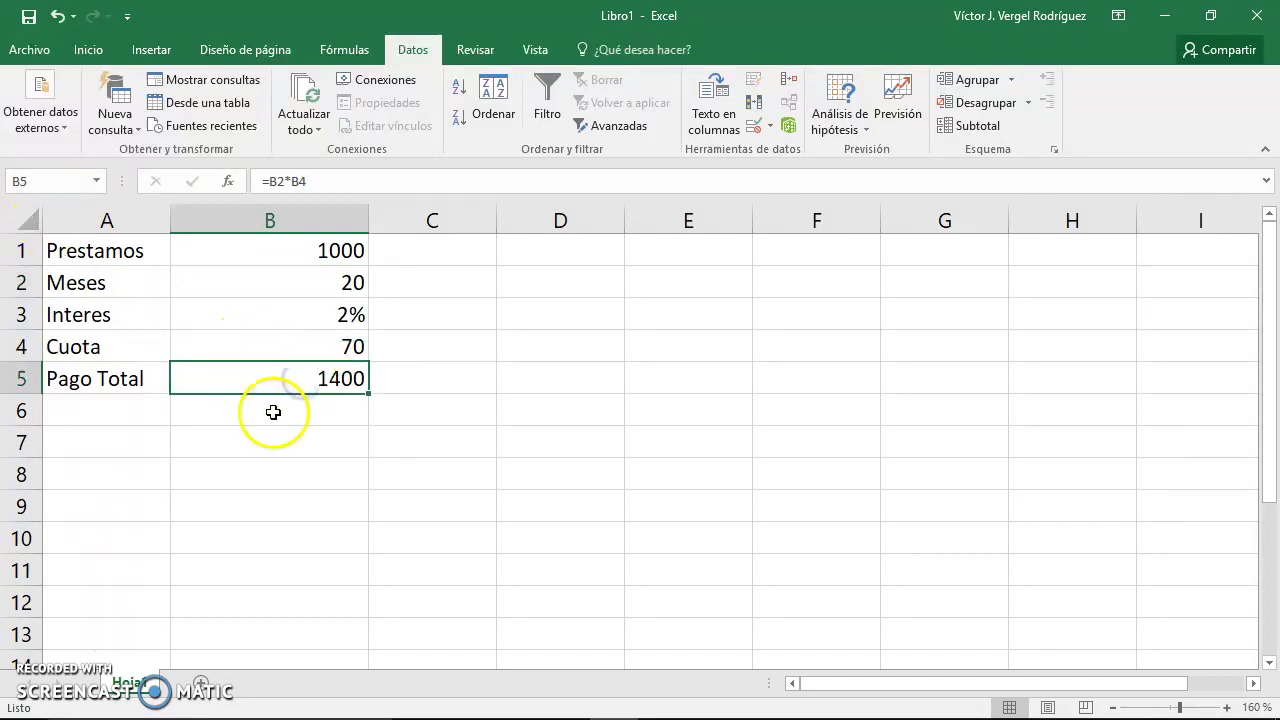
pyautogui.click(54, 181)
pyautogui.write('PagoTotal')
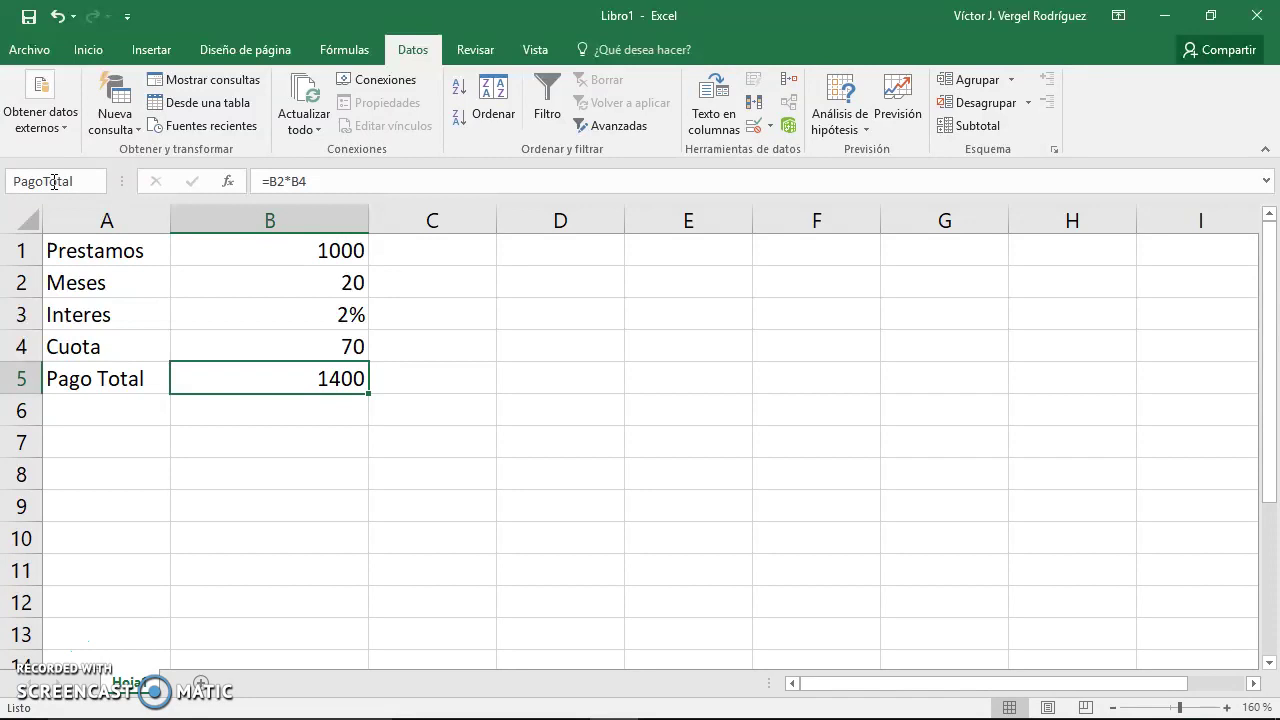
pyautogui.press('Return')
# Step: Rename the scenario SituacionPrestamo1 as Situacion1 in the scenario manager, keeping its changing cell and value
pyautogui.click(845, 120)
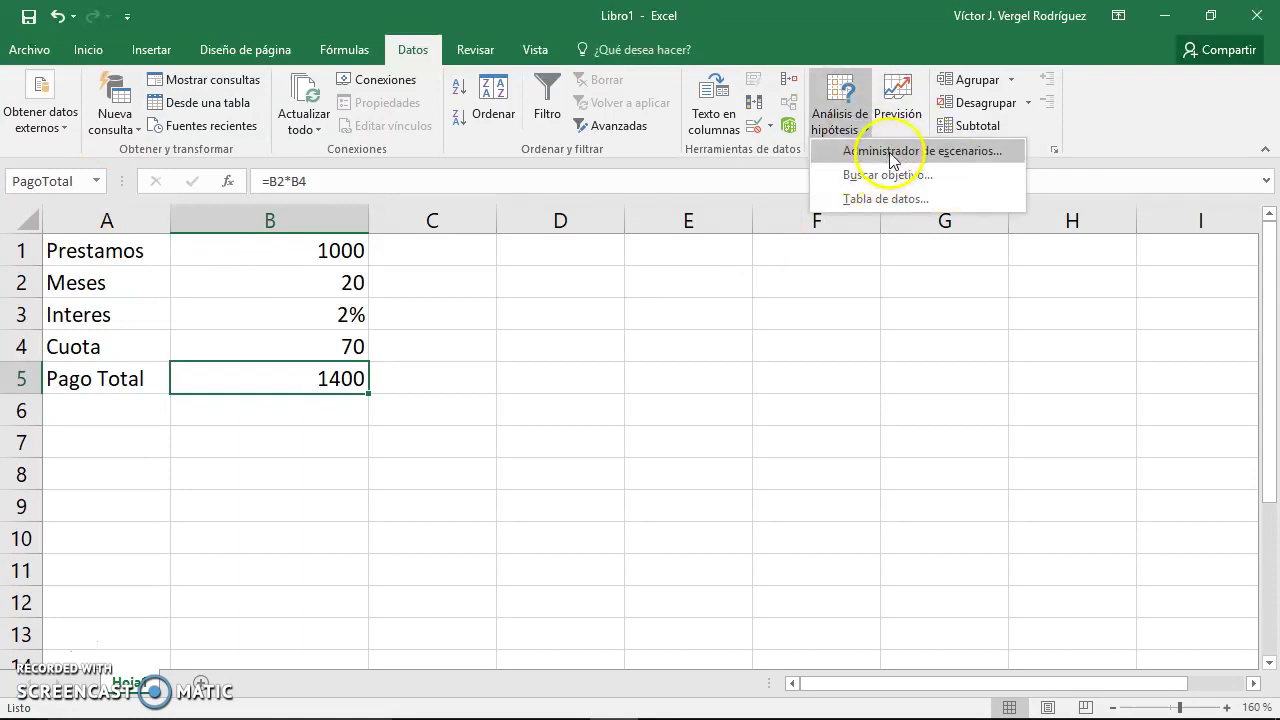
pyautogui.click(893, 160)
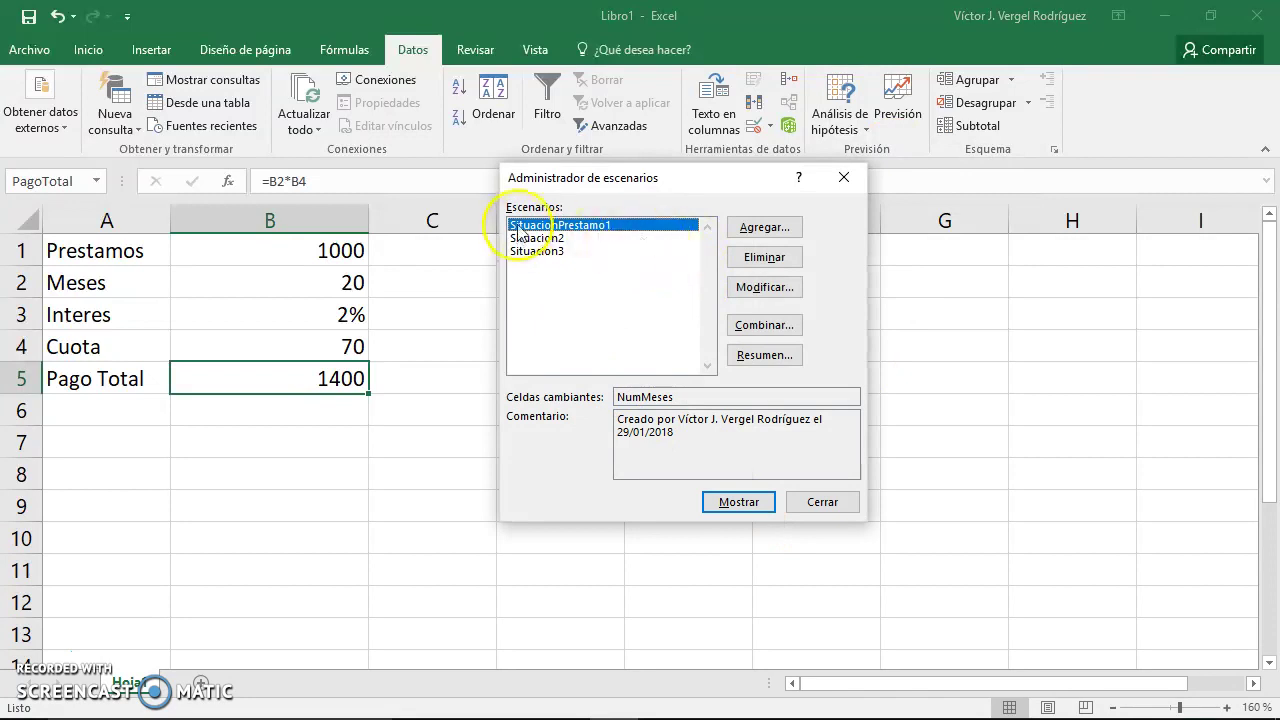
pyautogui.click(764, 287)
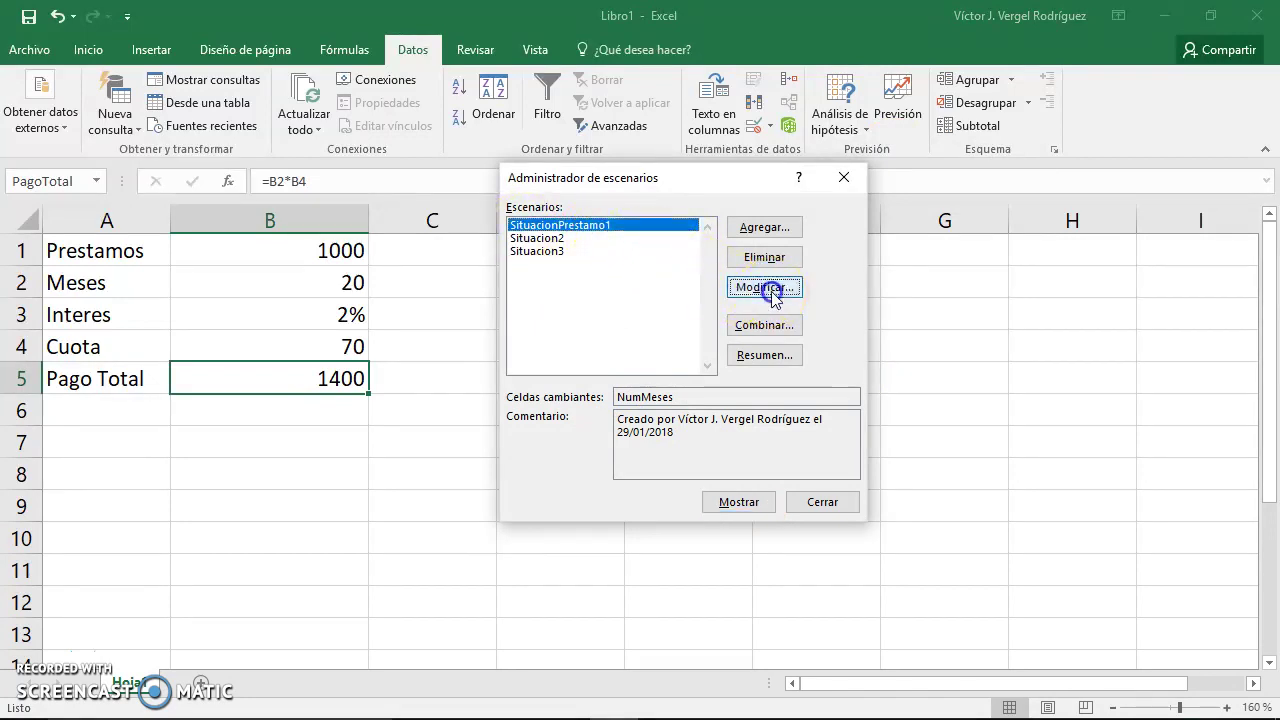
pyautogui.click(580, 243)
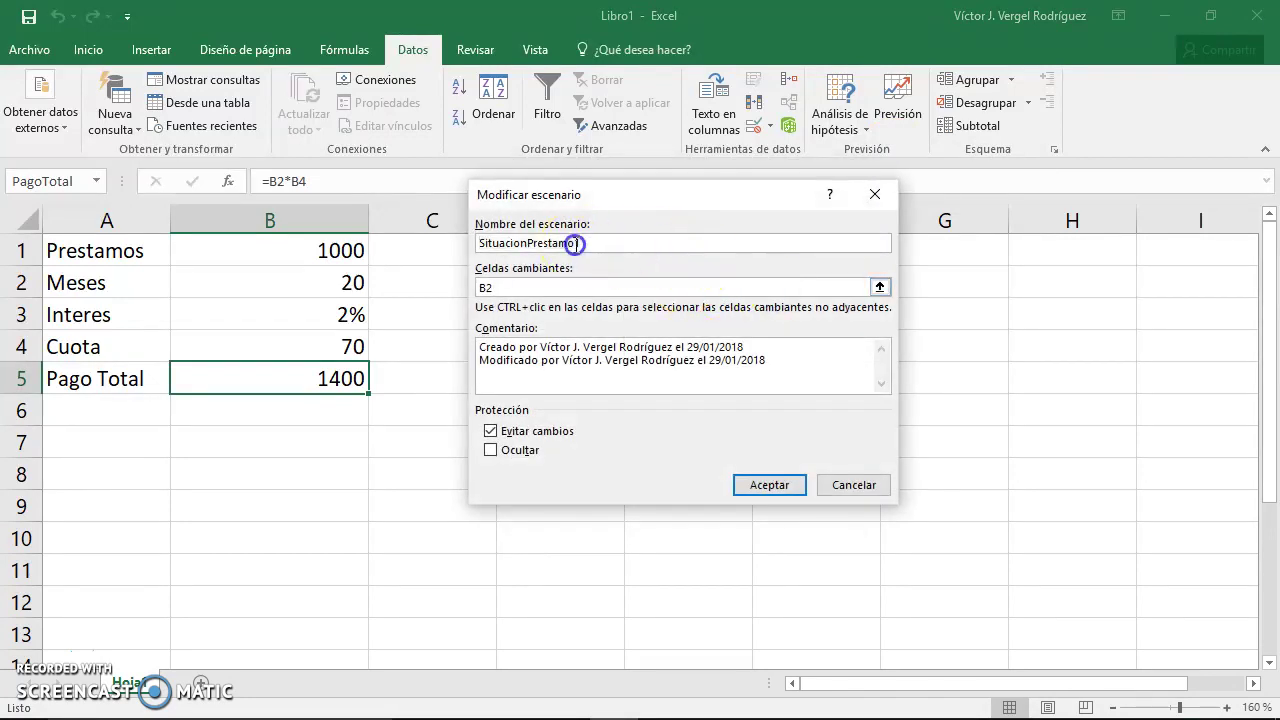
pyautogui.press('Left')
pyautogui.press('BackSpace')
pyautogui.press('BackSpace')
pyautogui.press('BackSpace')
pyautogui.press('BackSpace')
pyautogui.press('BackSpace')
pyautogui.press('BackSpace')
pyautogui.press('BackSpace')
pyautogui.press('BackSpace')
pyautogui.click(760, 484)
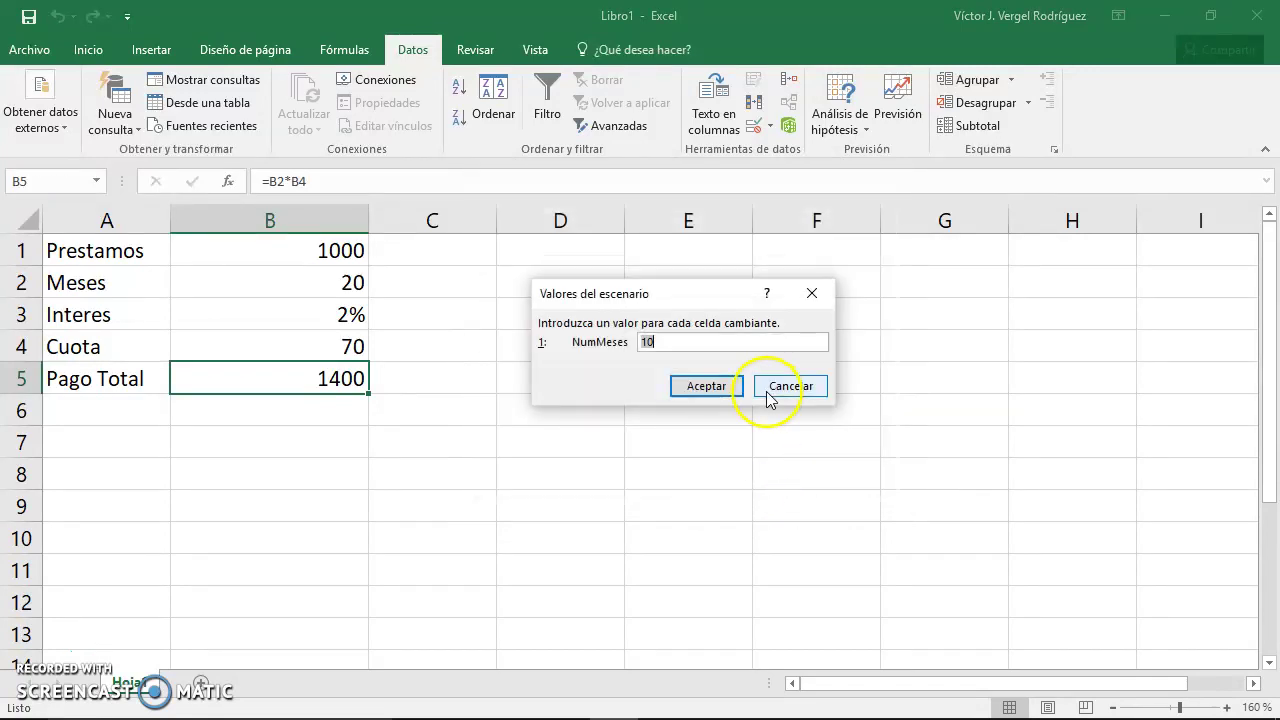
pyautogui.click(707, 386)
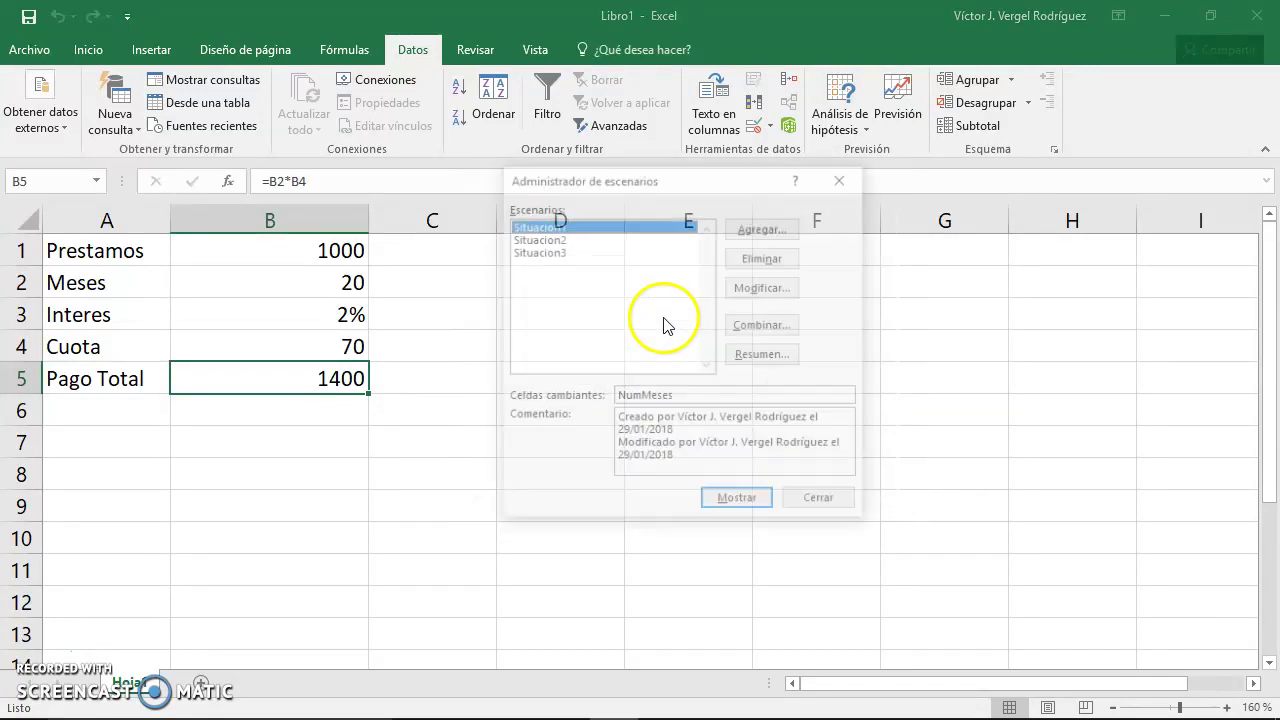
# Step: Modify the Situacion3 scenario, setting its NumMeses value to 70
pyautogui.click(552, 238)
pyautogui.click(557, 251)
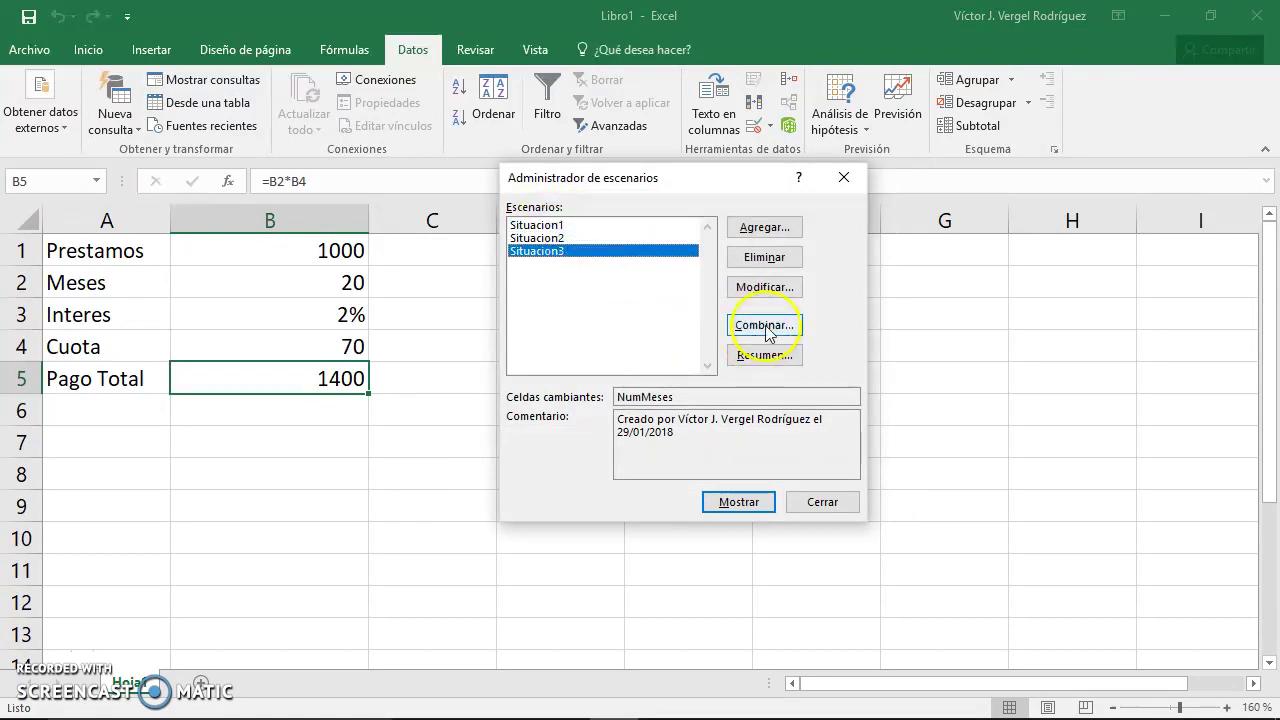
pyautogui.click(788, 287)
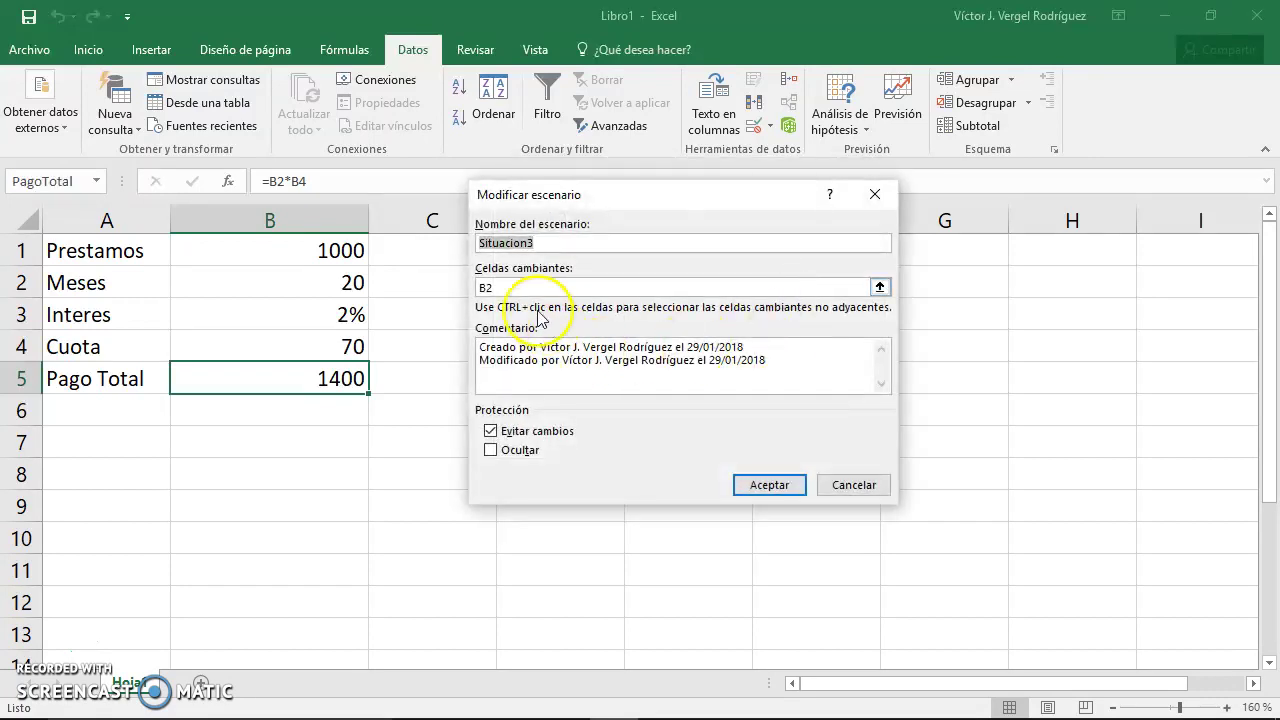
pyautogui.click(760, 485)
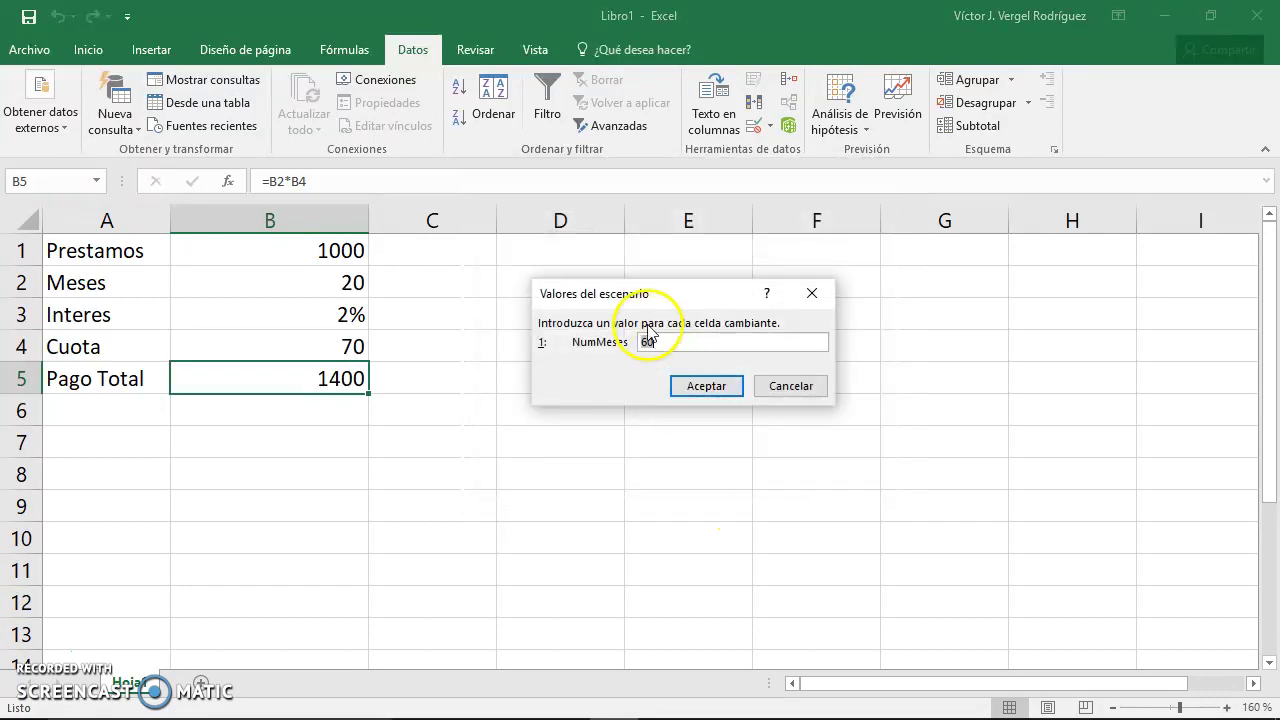
pyautogui.write('60')
pyautogui.click(677, 343)
pyautogui.press('BackSpace')
pyautogui.press('BackSpace')
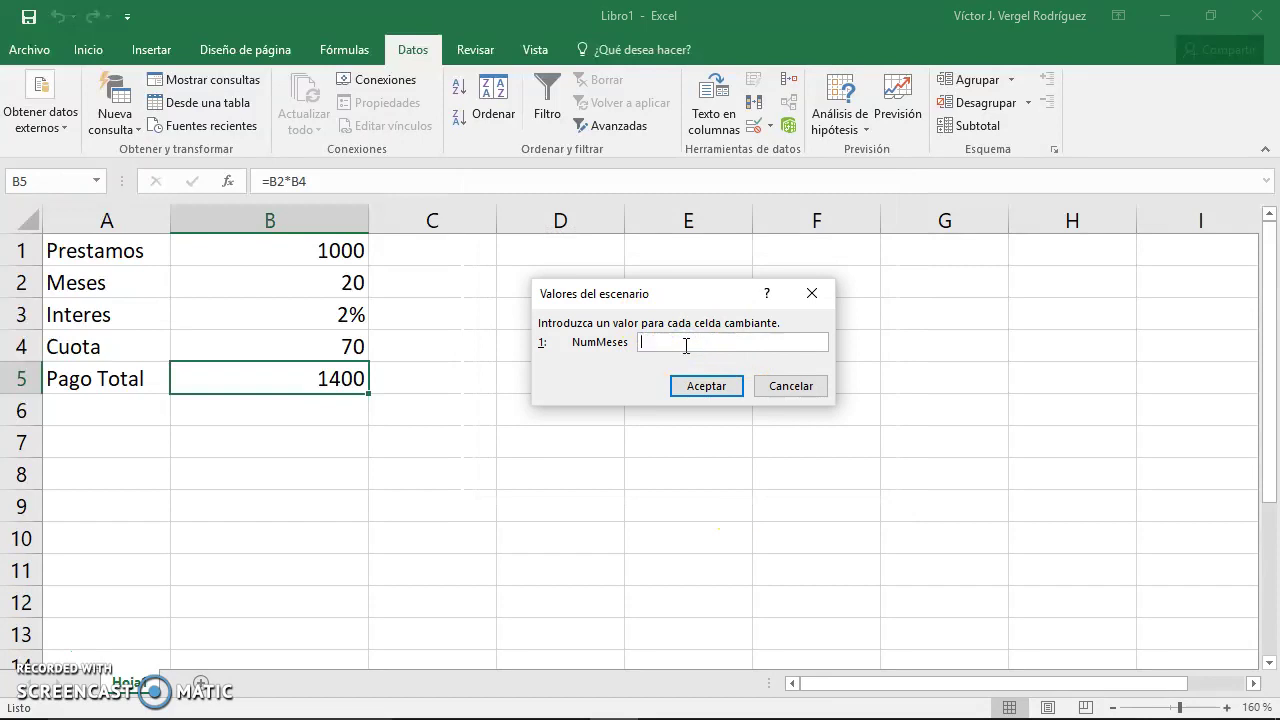
pyautogui.click(705, 386)
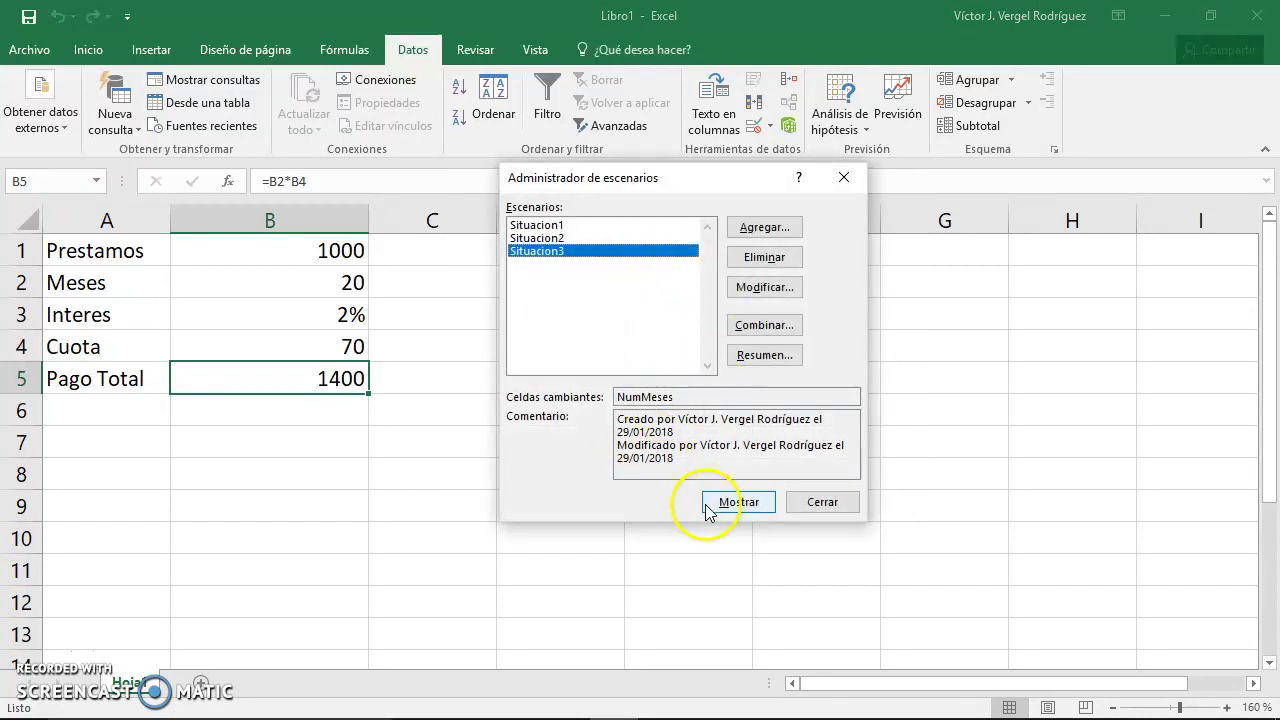
# Step: Generate a new scenario report of type Resumen with B5 as the result cell
pyautogui.click(783, 362)
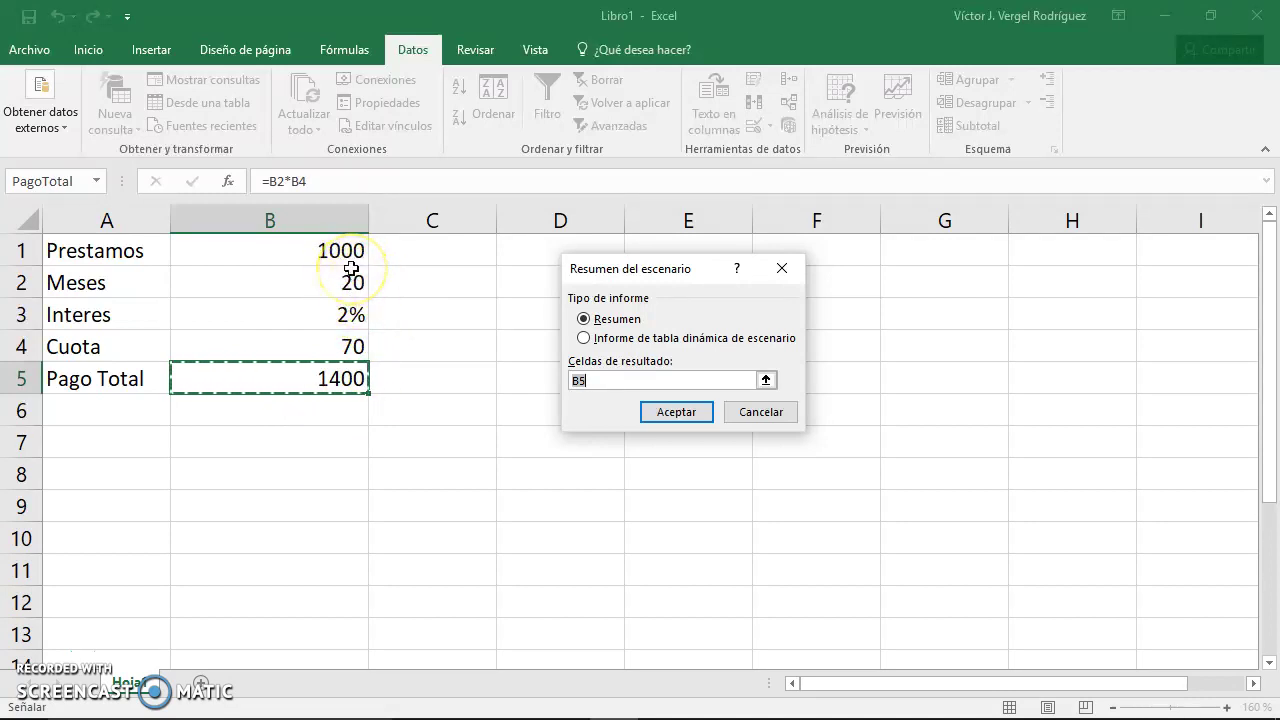
pyautogui.click(697, 416)
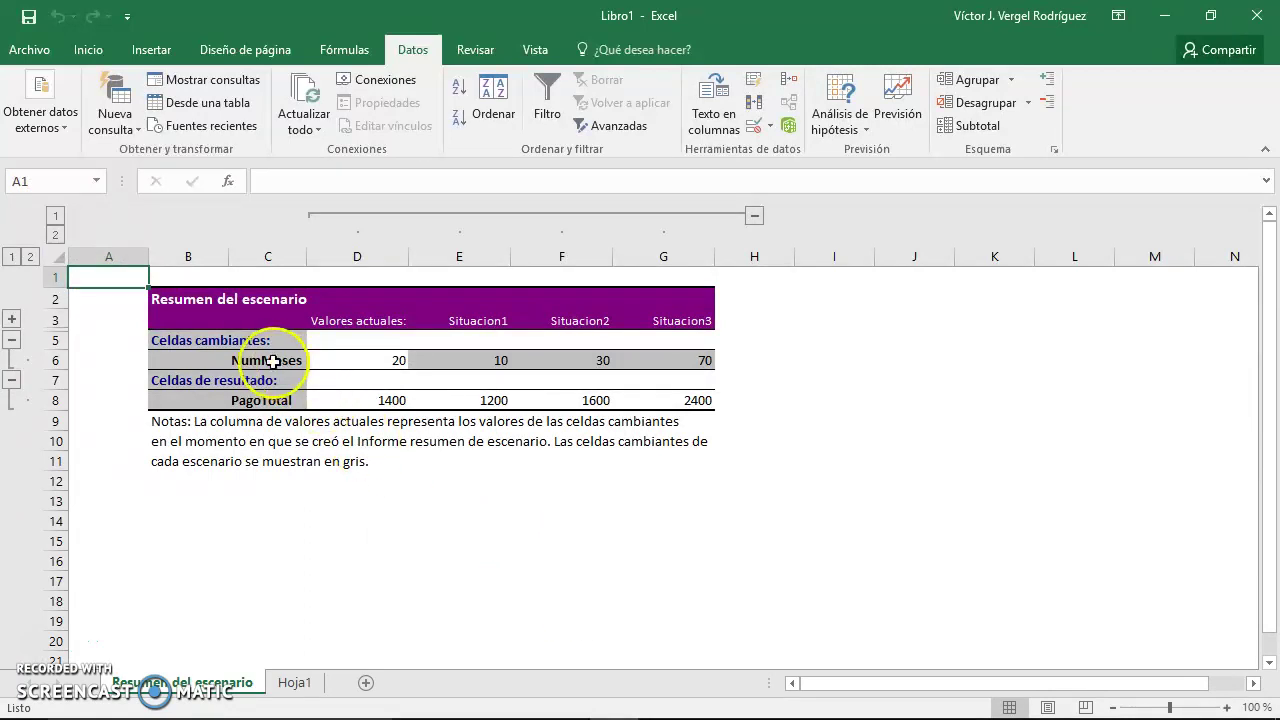
# Step: Examine the NumMeses and PagoTotal values of each scenario in the new summary report
pyautogui.click(273, 362)
pyautogui.moveTo(351, 357)
pyautogui.mouseDown()
pyautogui.moveTo(420, 357)
pyautogui.moveTo(374, 358)
pyautogui.mouseUp()
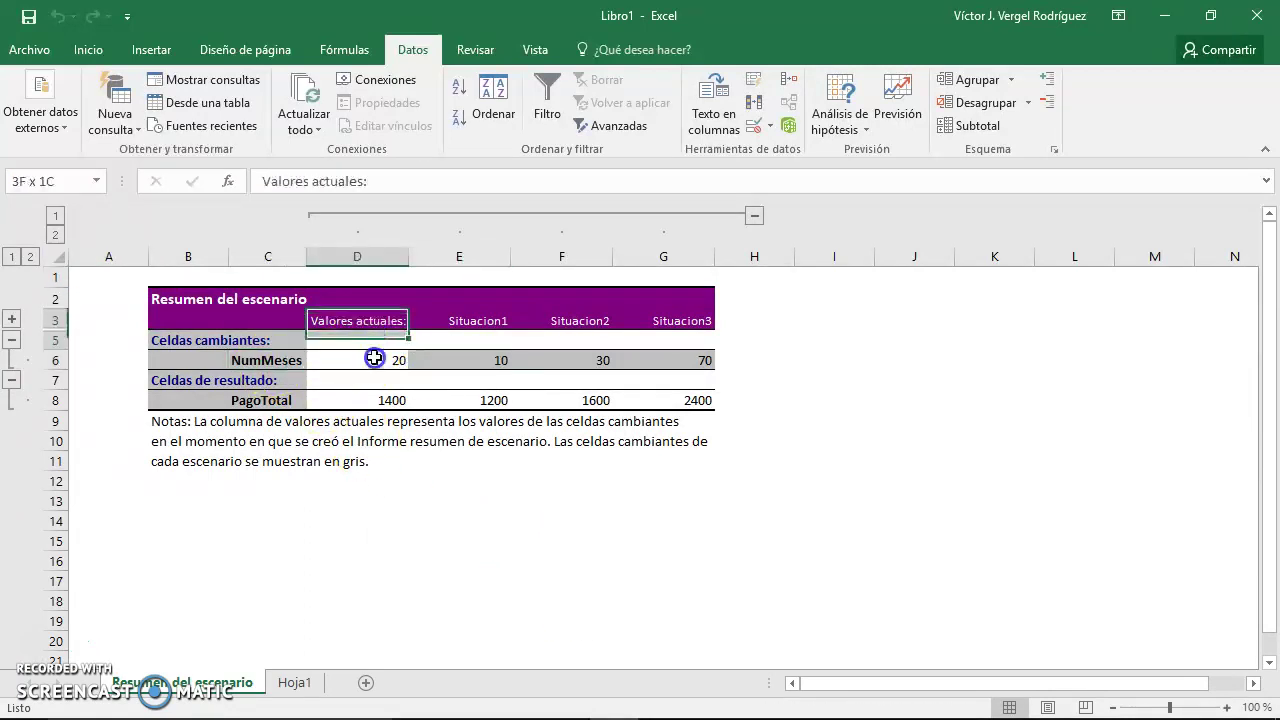
pyautogui.click(490, 362)
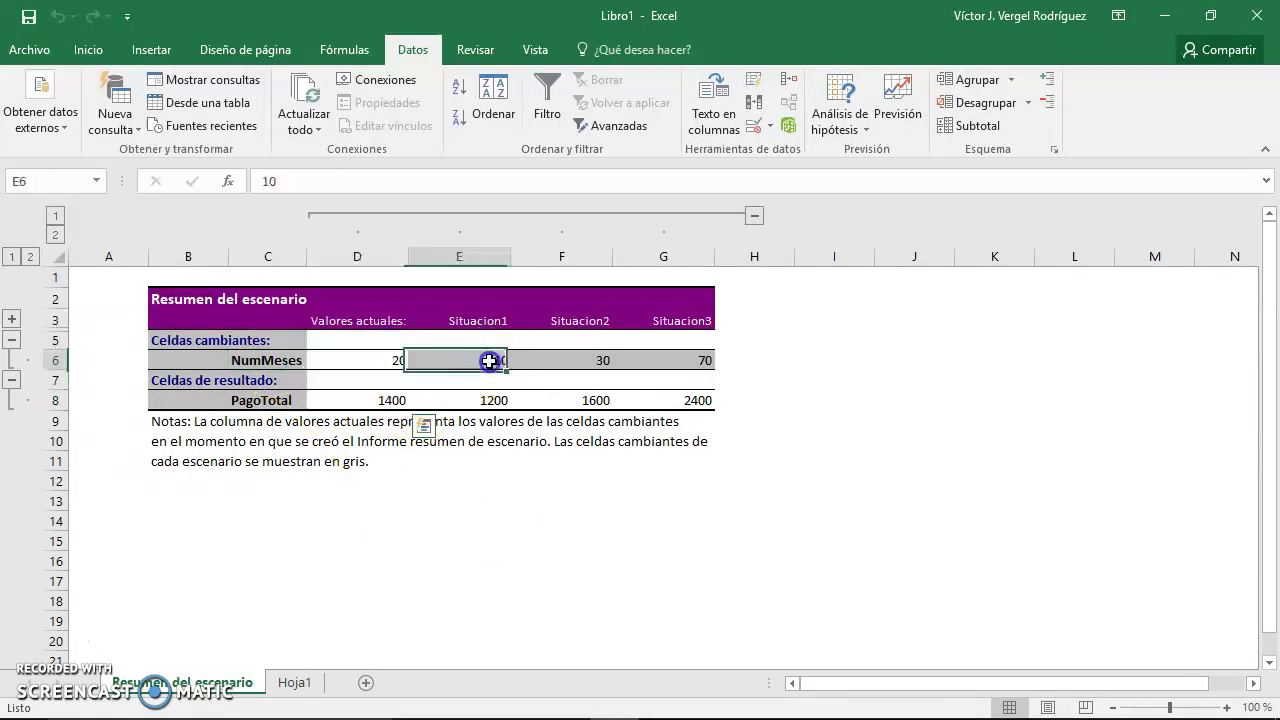
pyautogui.click(498, 402)
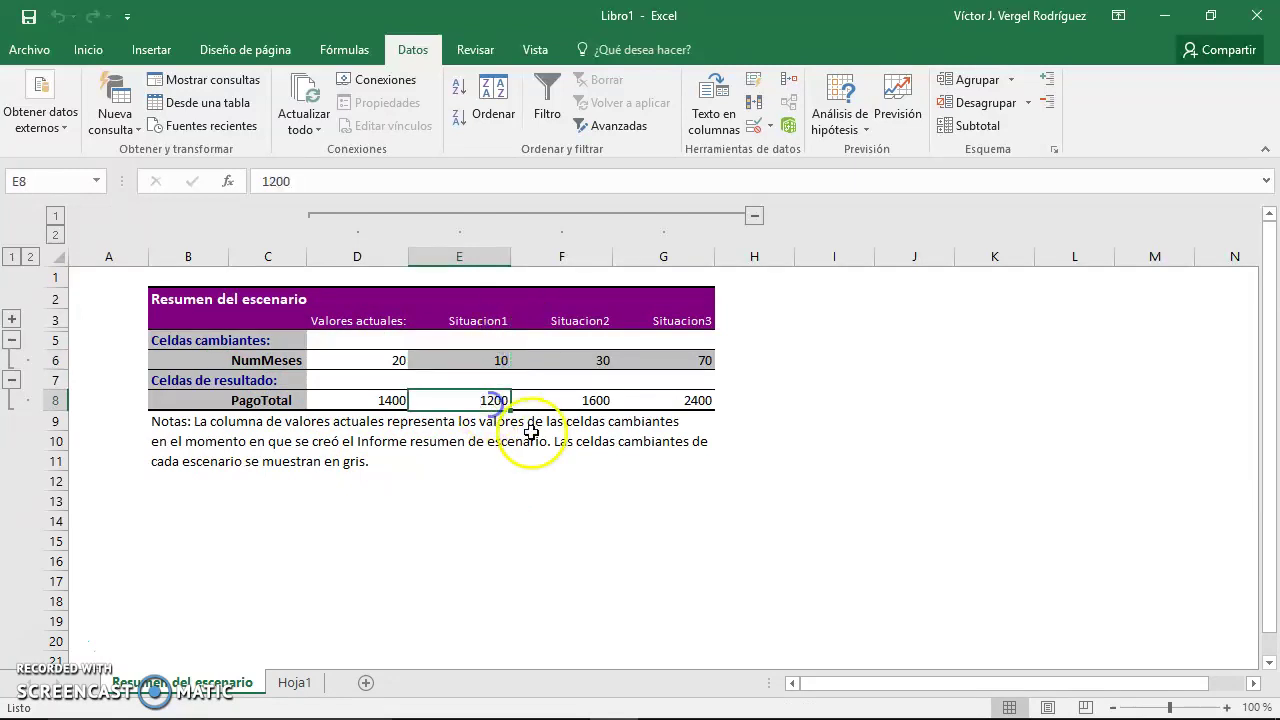
pyautogui.click(607, 358)
pyautogui.click(600, 400)
pyautogui.moveTo(671, 358); pyautogui.dragTo(693, 397)
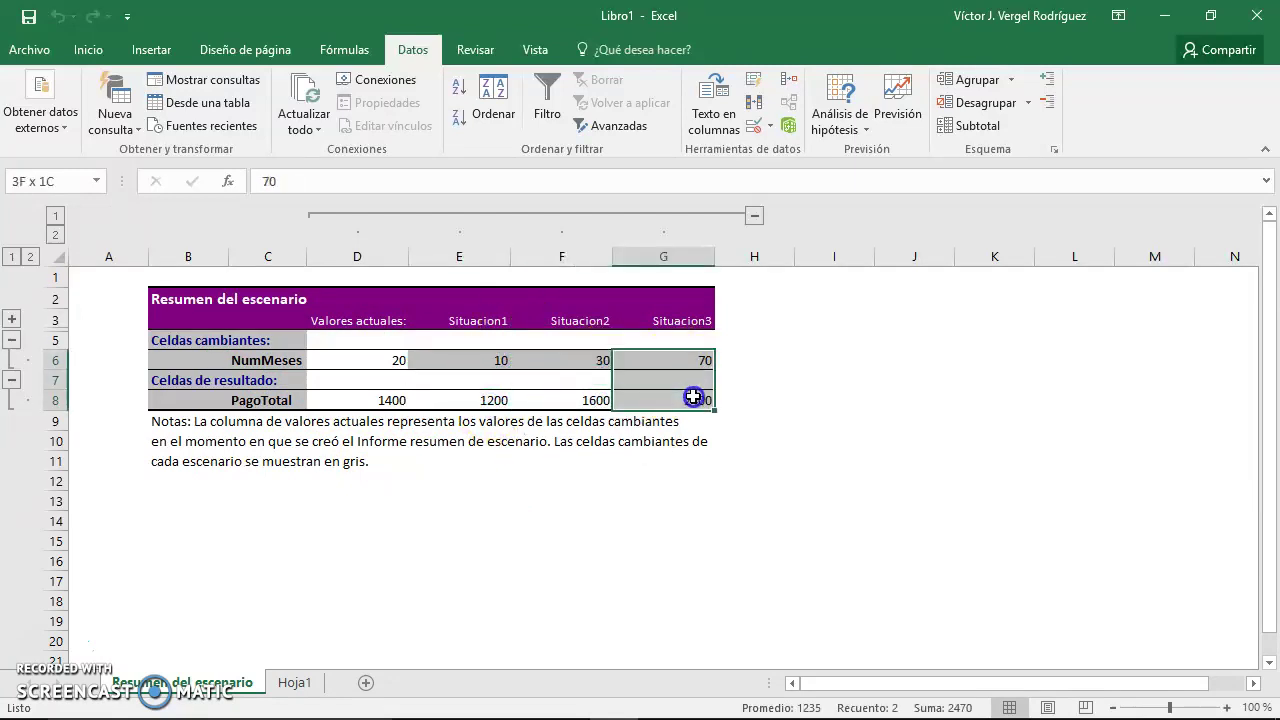
pyautogui.click(734, 398)
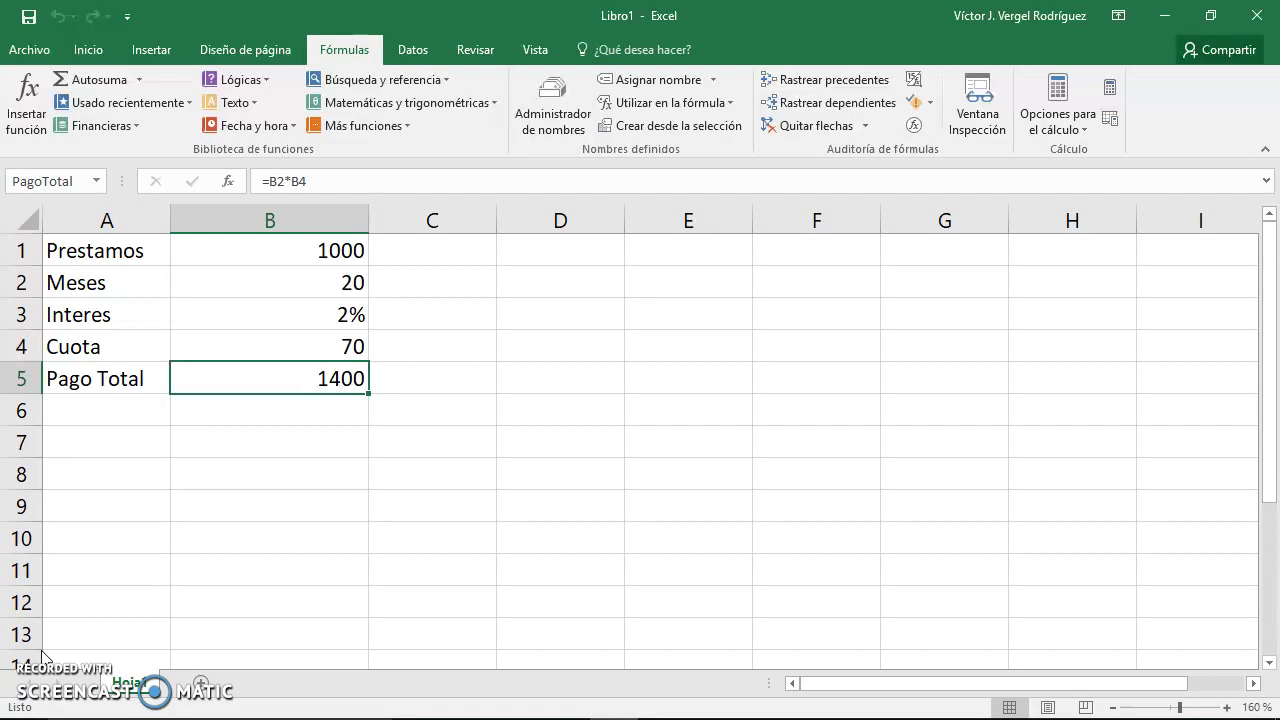
# Step: Modify the Situacion1 scenario in the scenario manager, adding the interest cell B3 to its changing cells alongside B2
pyautogui.click(331, 304)
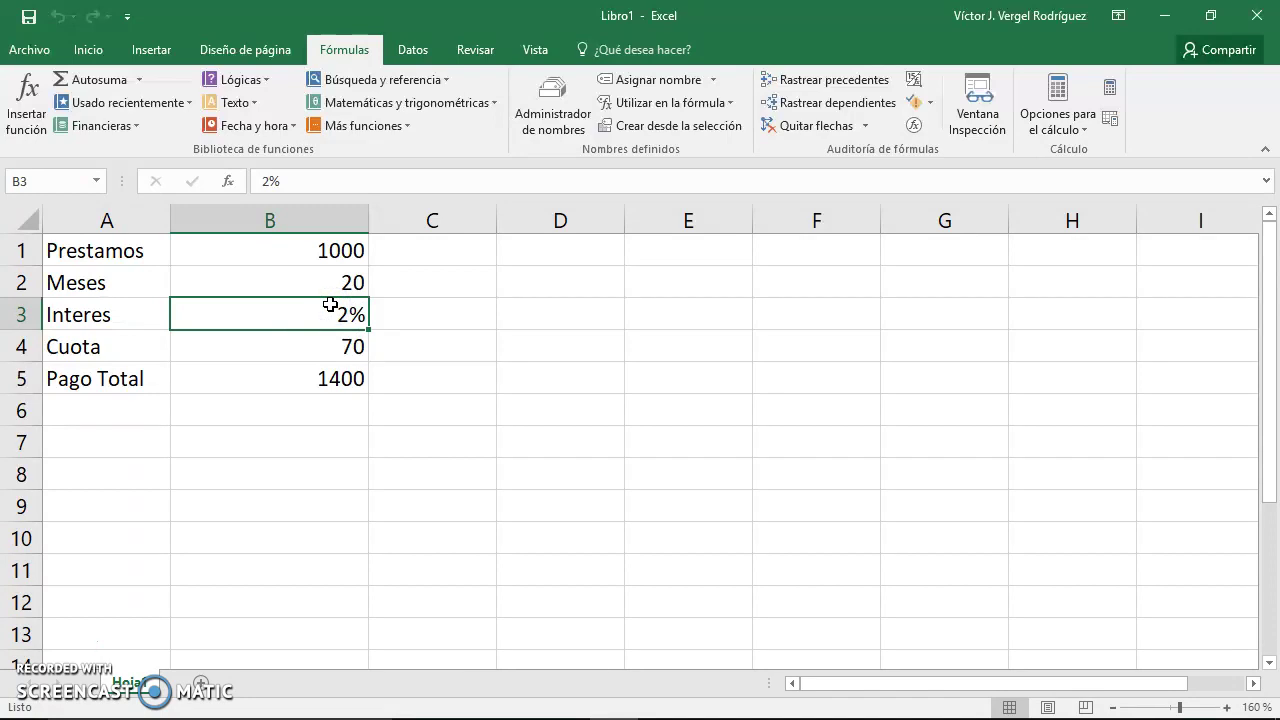
pyautogui.click(430, 52)
pyautogui.click(882, 118)
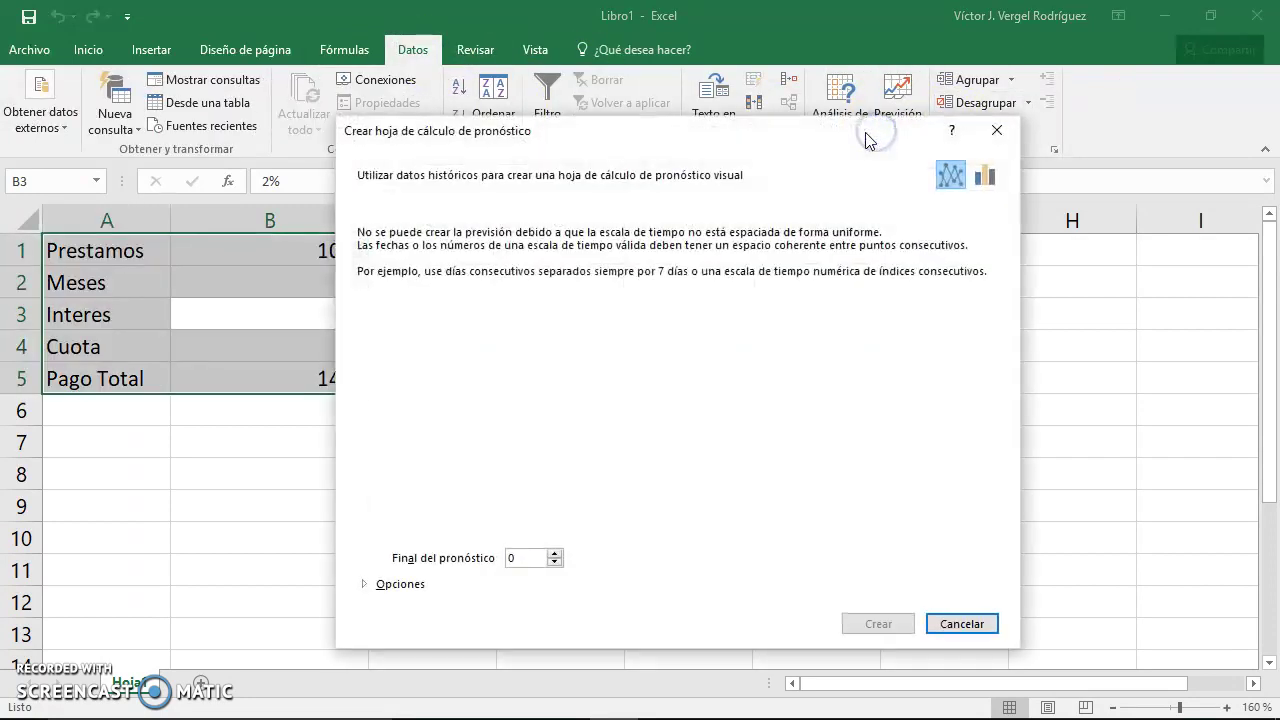
pyautogui.click(1005, 131)
pyautogui.click(848, 112)
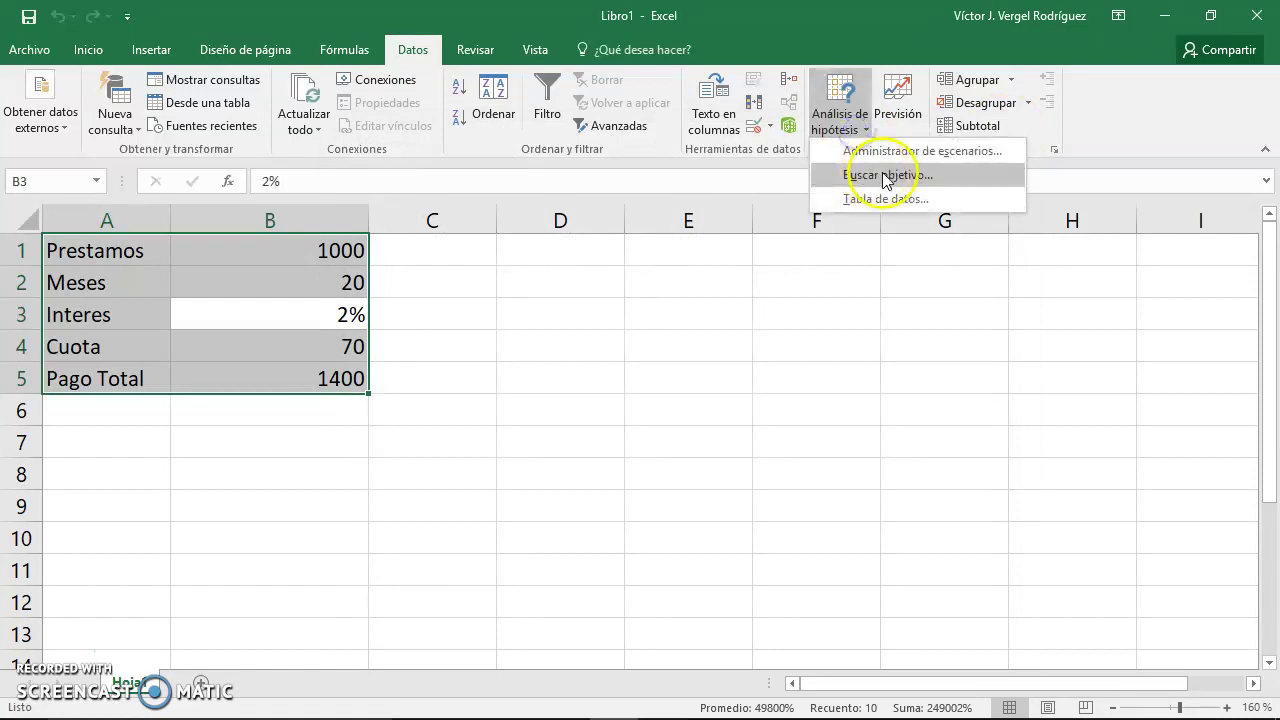
pyautogui.click(903, 152)
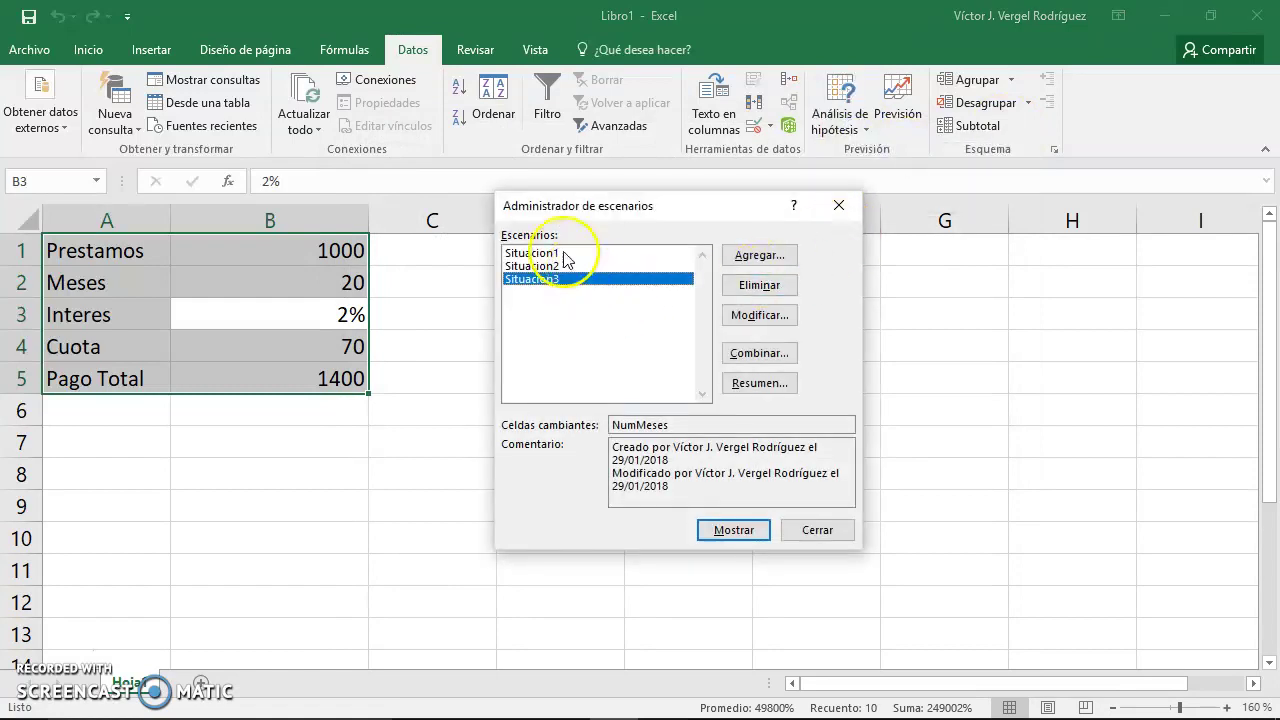
pyautogui.click(566, 254)
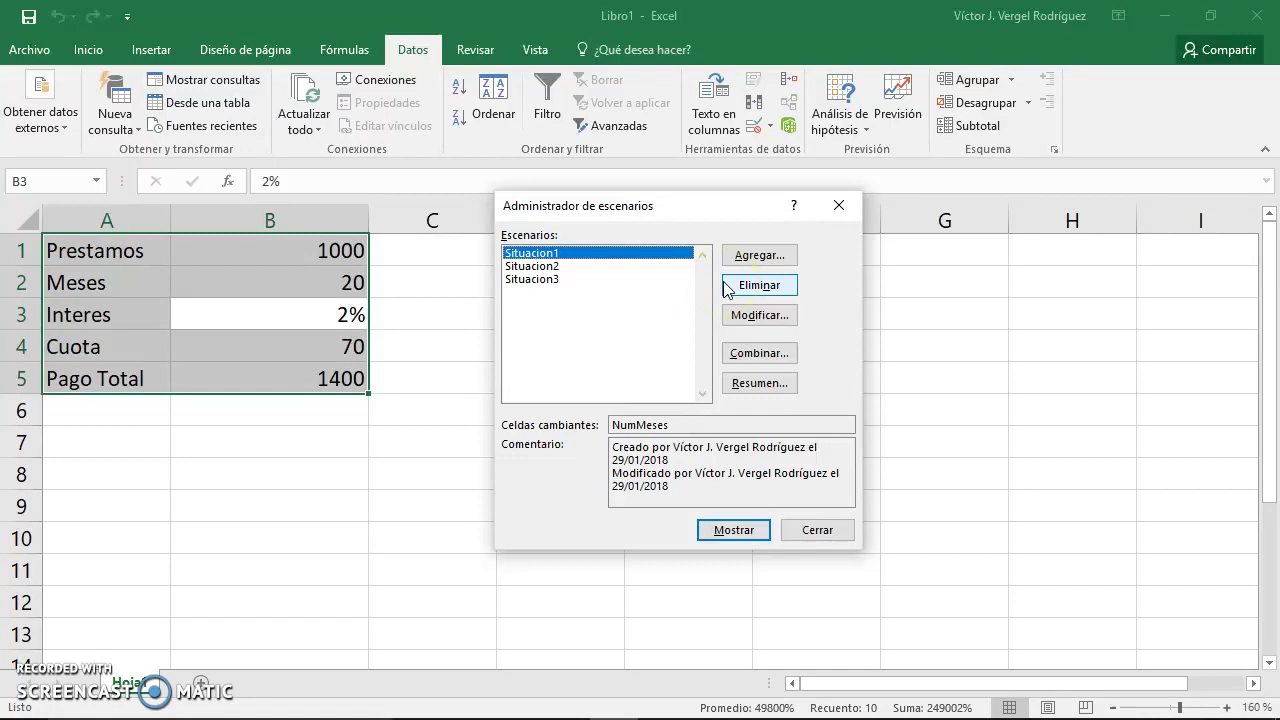
pyautogui.click(762, 318)
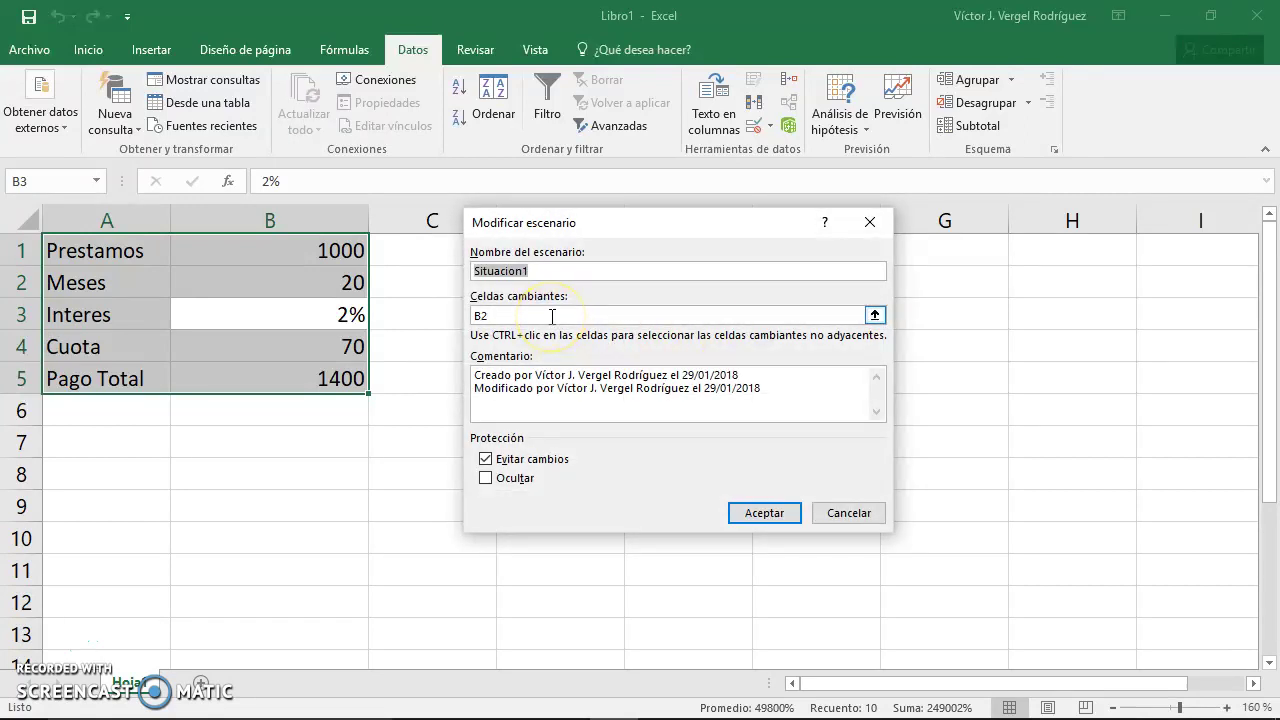
pyautogui.click(552, 316)
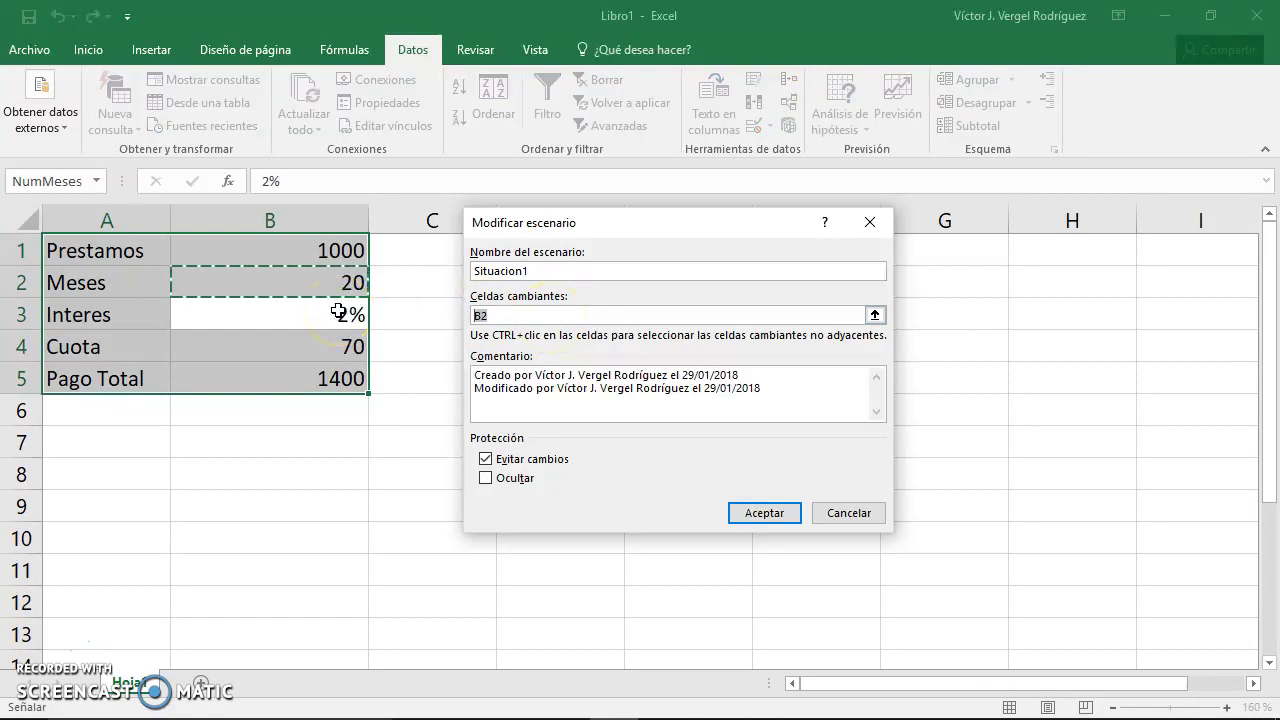
pyautogui.keyDown('ctrl'); pyautogui.click(338, 313); pyautogui.keyUp('ctrl')
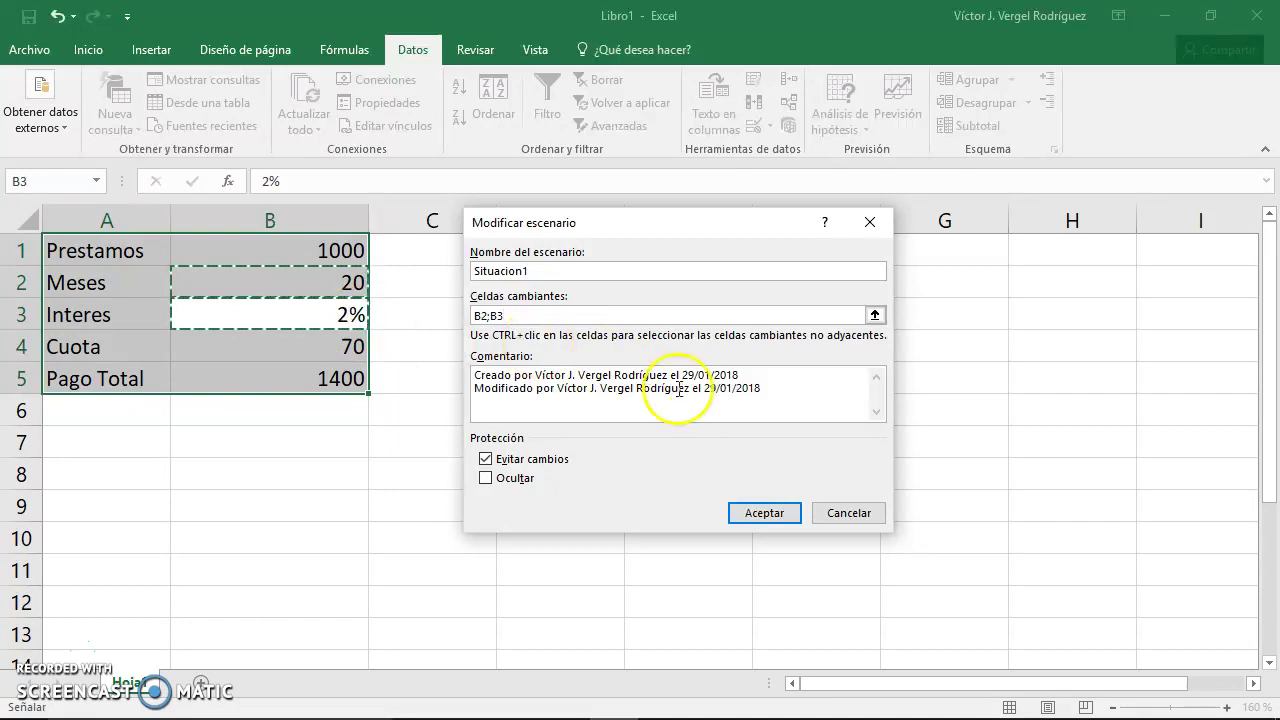
pyautogui.click(765, 513)
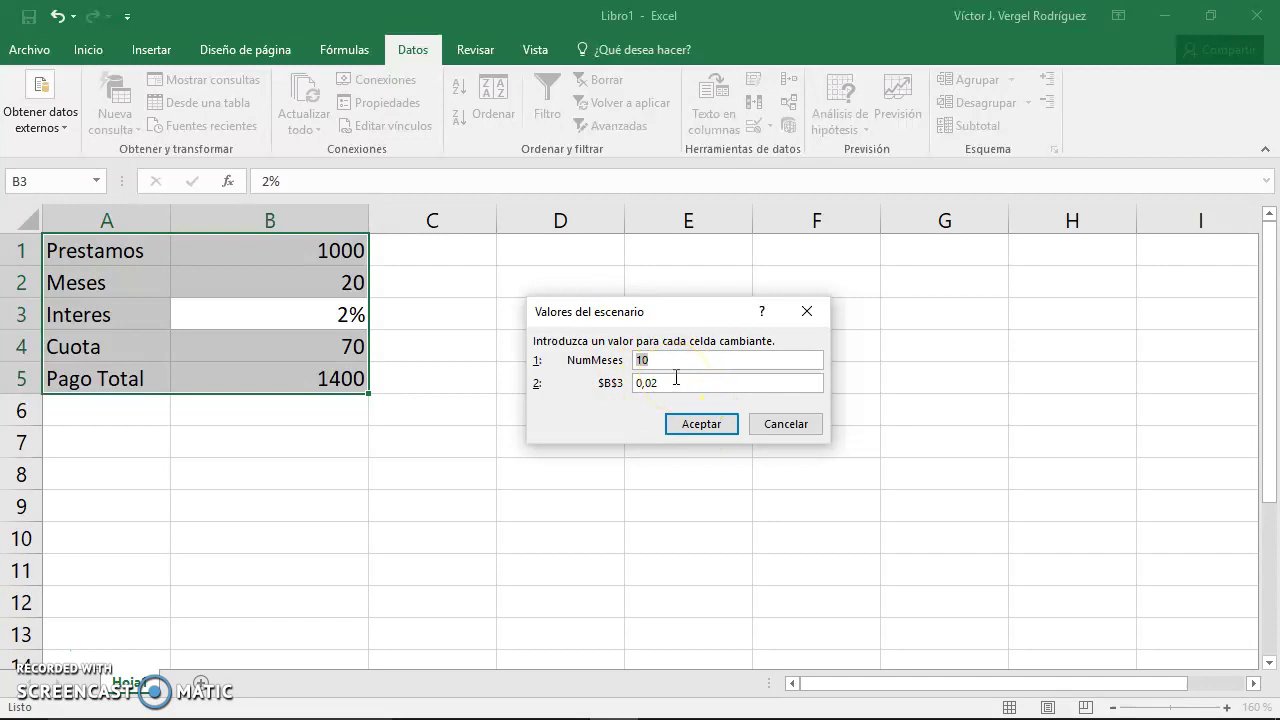
# Step: Set the interest value (B3) of the Situacion1 scenario to 0,01
pyautogui.click(677, 378)
pyautogui.click(704, 430)
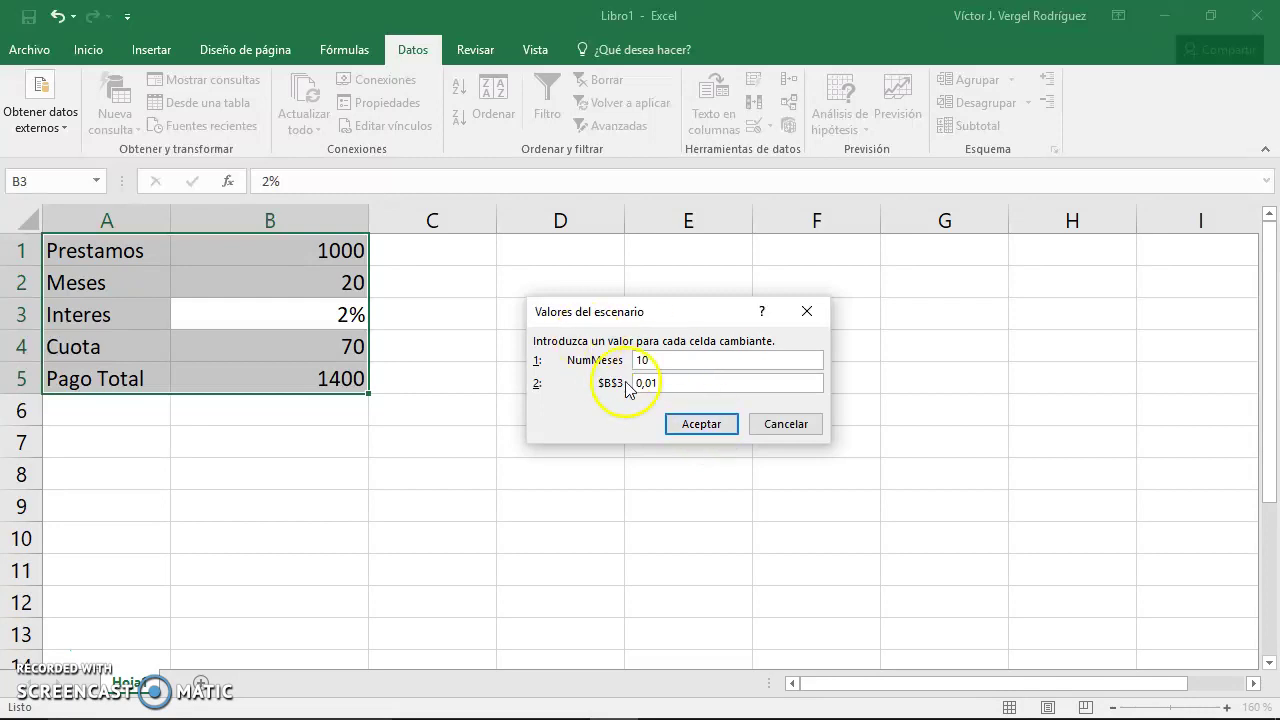
pyautogui.click(701, 424)
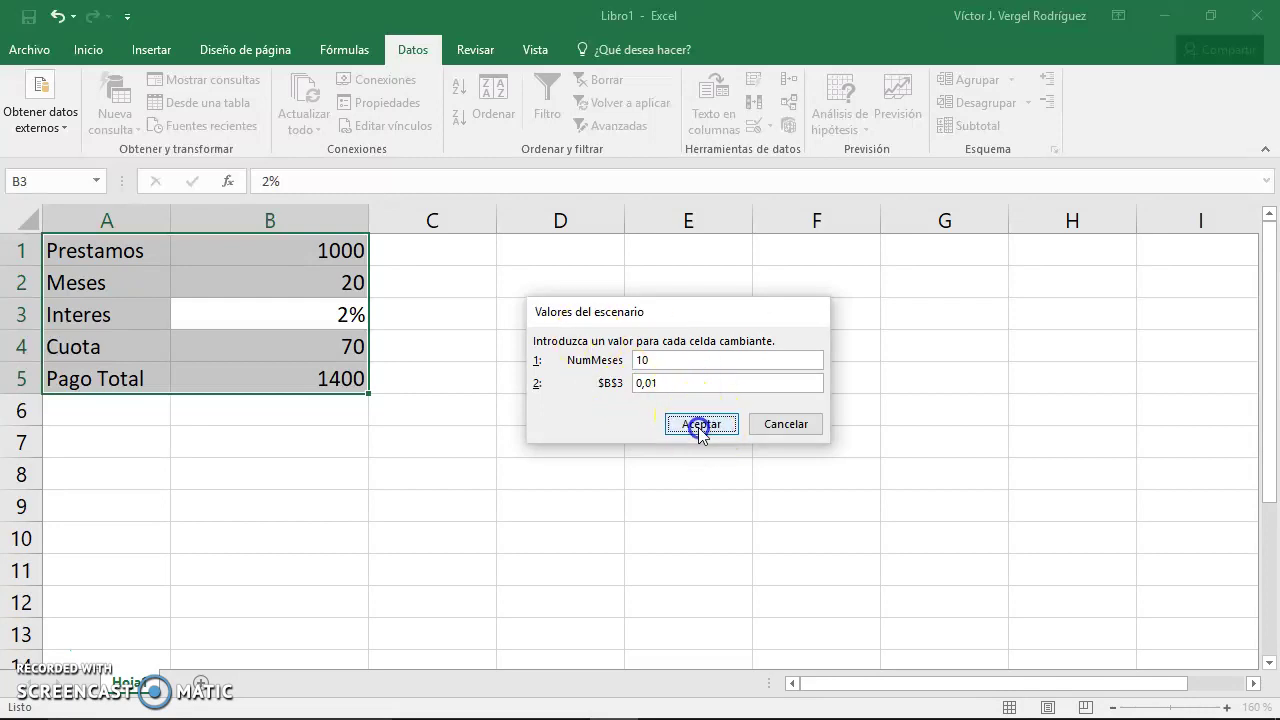
# Step: Modify the Situacion2 scenario, adding B3 to its changing cells and setting the B3 value to 0,04
pyautogui.click(608, 266)
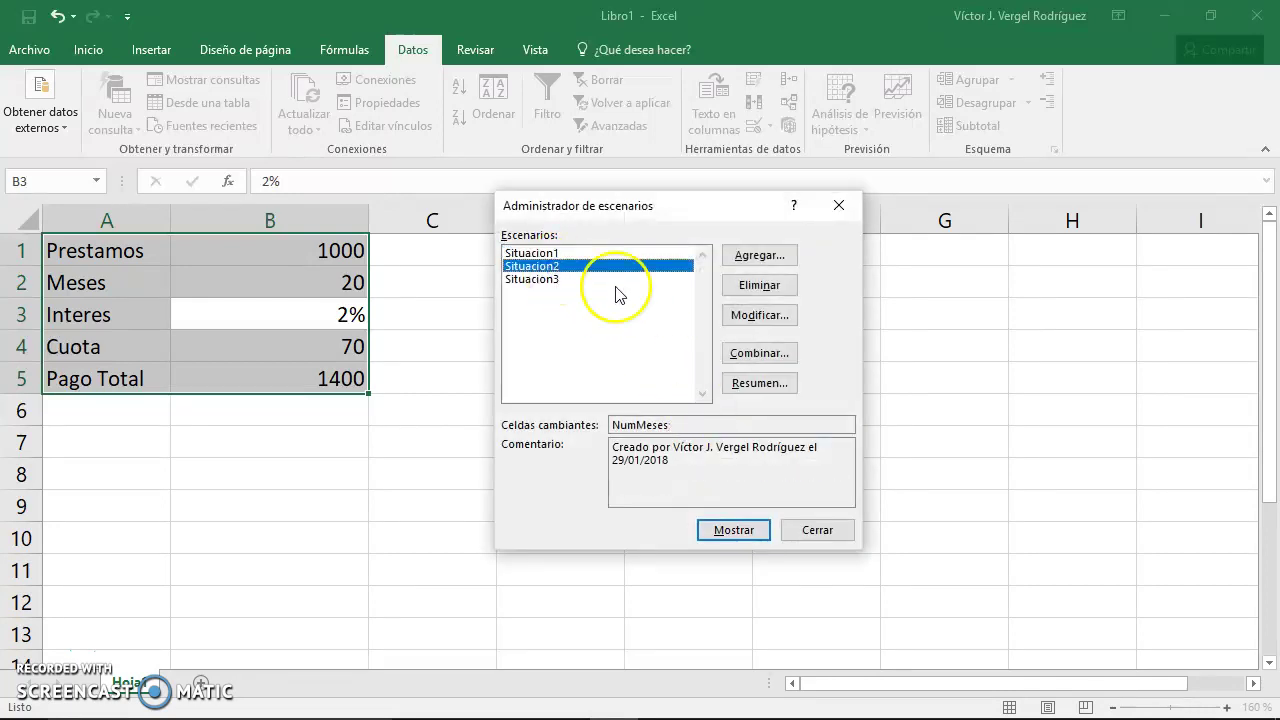
pyautogui.click(781, 326)
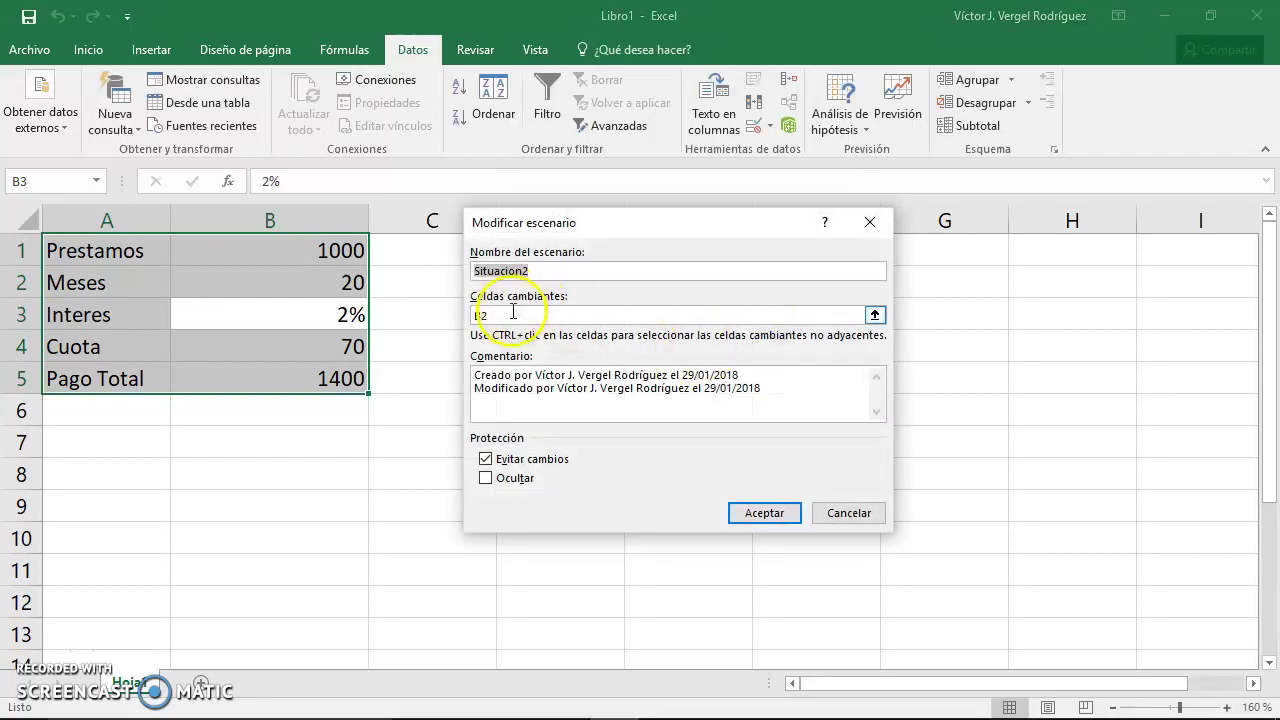
pyautogui.click(455, 311)
pyautogui.keyDown('ctrl'); pyautogui.click(352, 313); pyautogui.keyUp('ctrl')
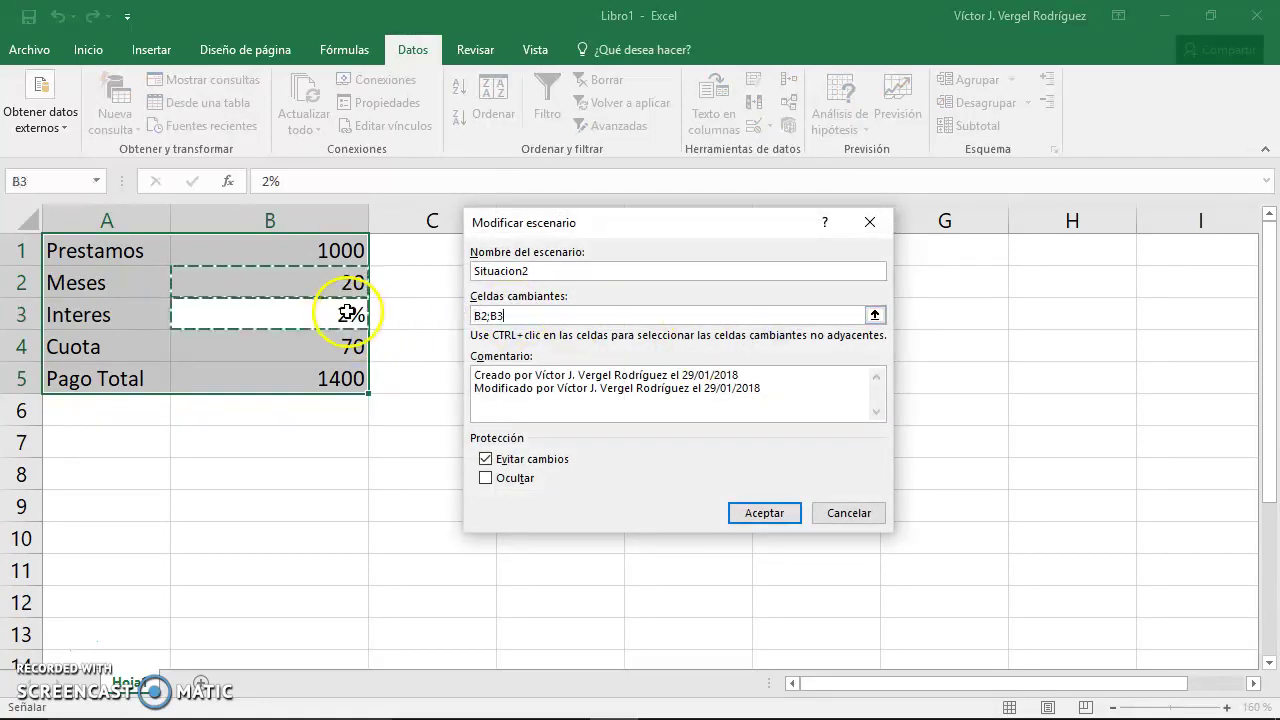
pyautogui.click(762, 513)
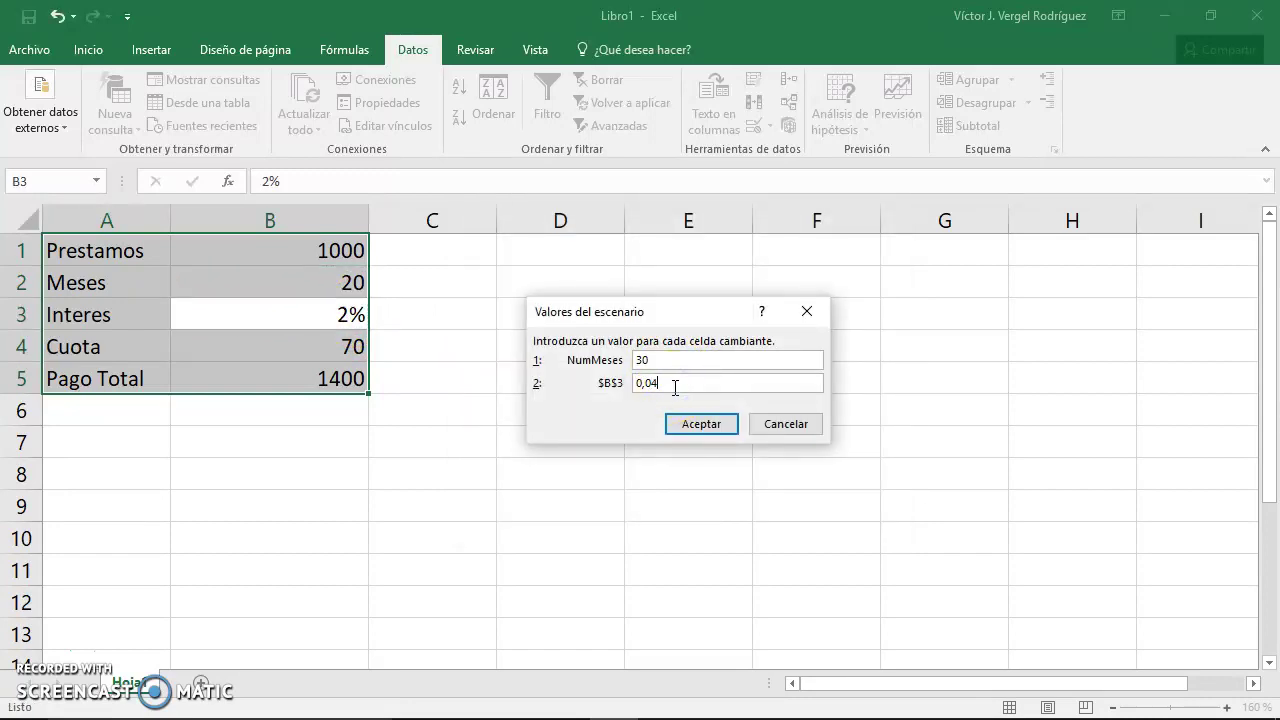
pyautogui.click(708, 428)
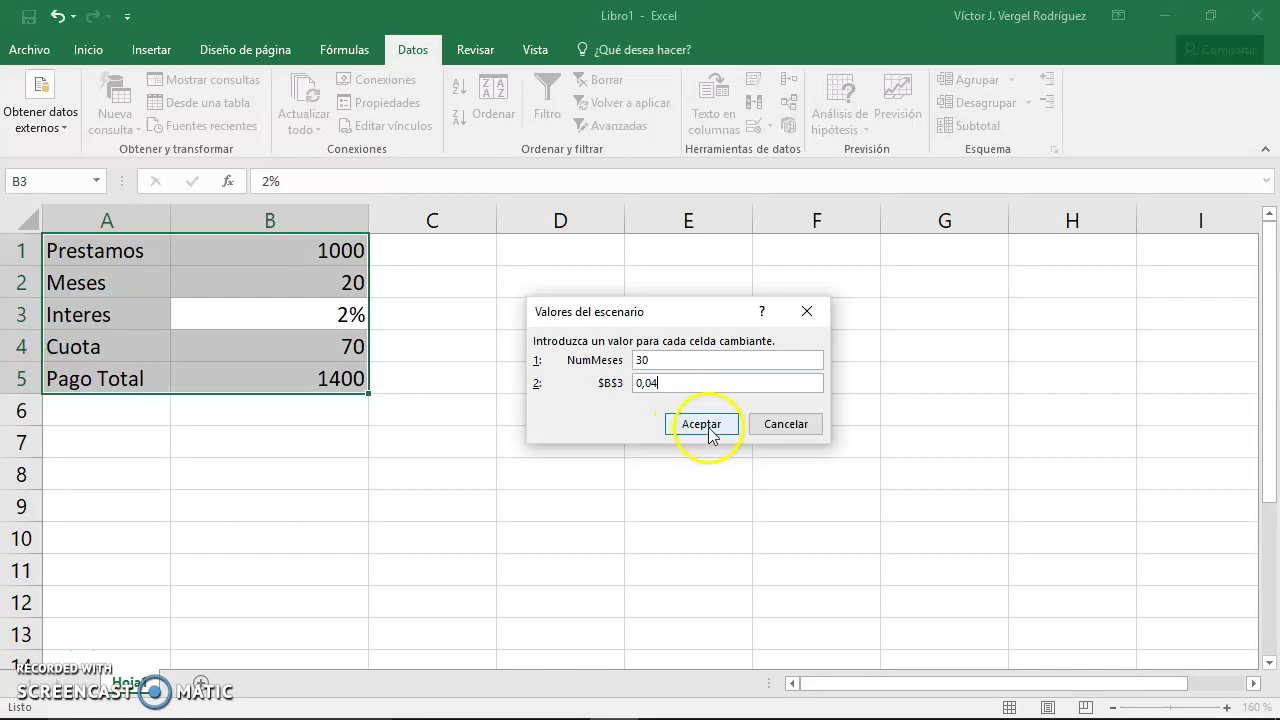
# Step: Modify the Situacion3 scenario, adding B3 to its changing cells with the value 0,08, and close the scenario manager
pyautogui.click(560, 279)
pyautogui.click(770, 318)
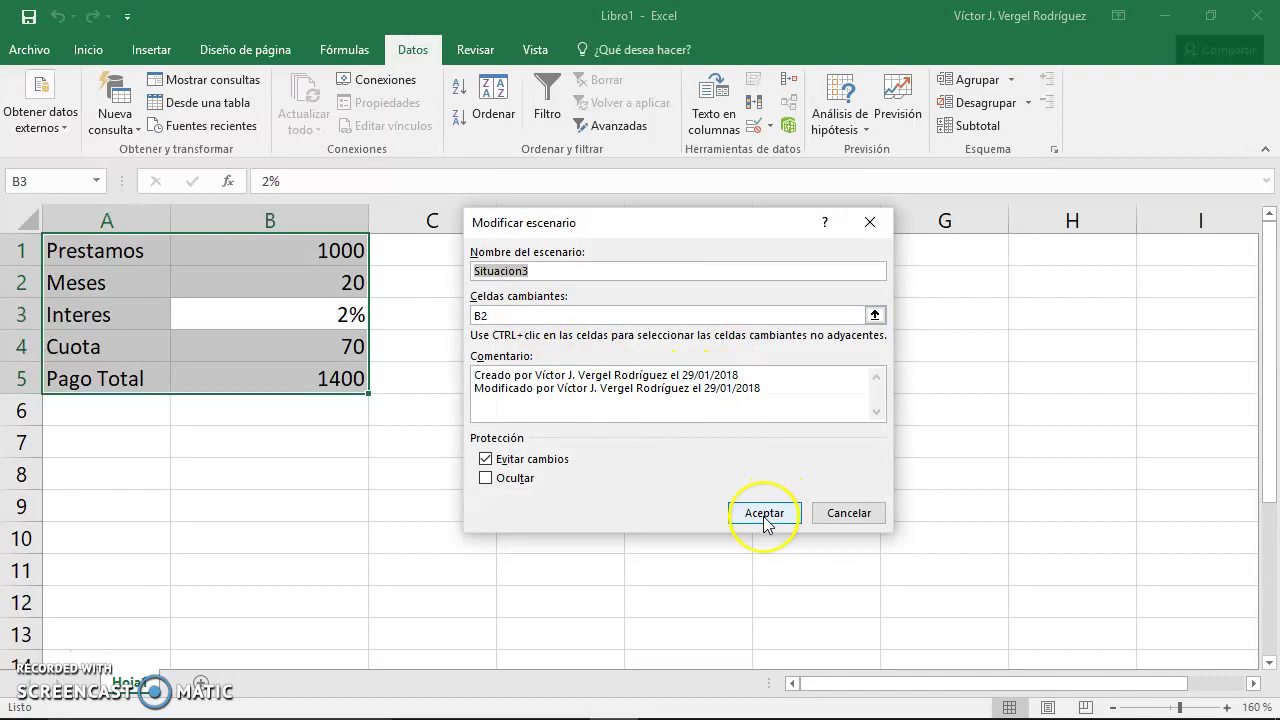
pyautogui.click(492, 315)
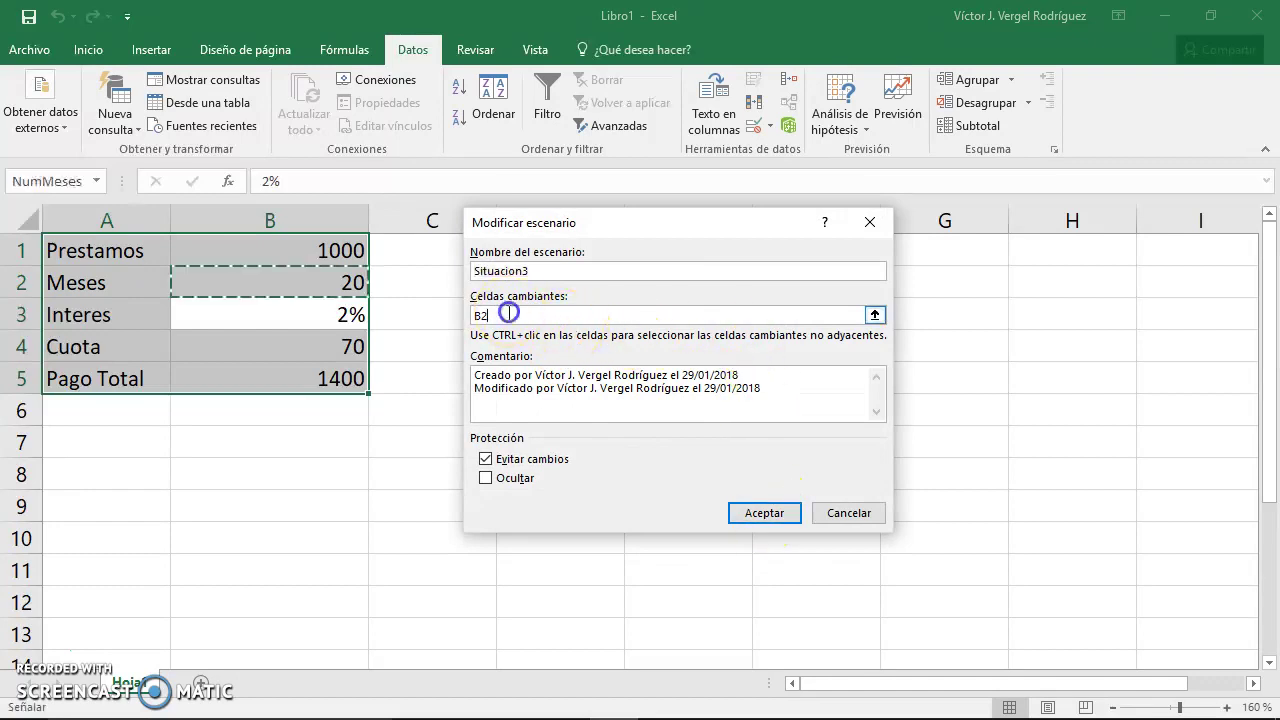
pyautogui.keyDown('ctrl'); pyautogui.click(324, 312); pyautogui.keyUp('ctrl')
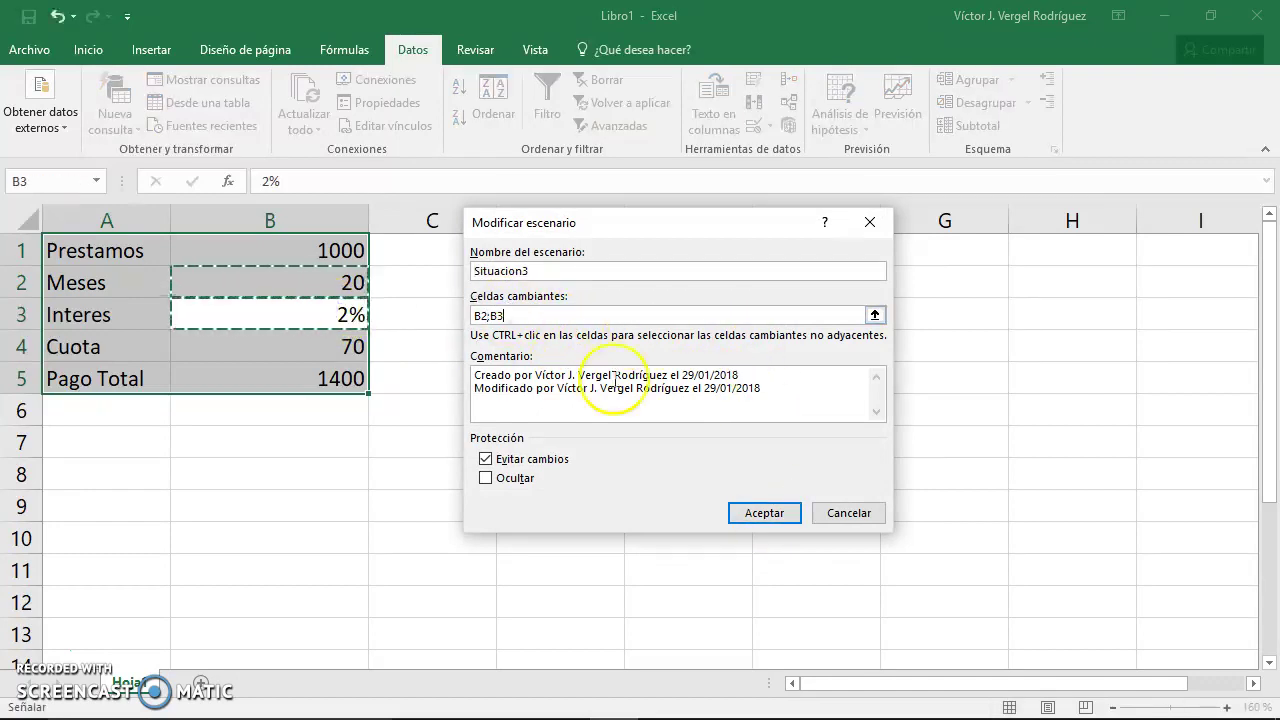
pyautogui.click(765, 513)
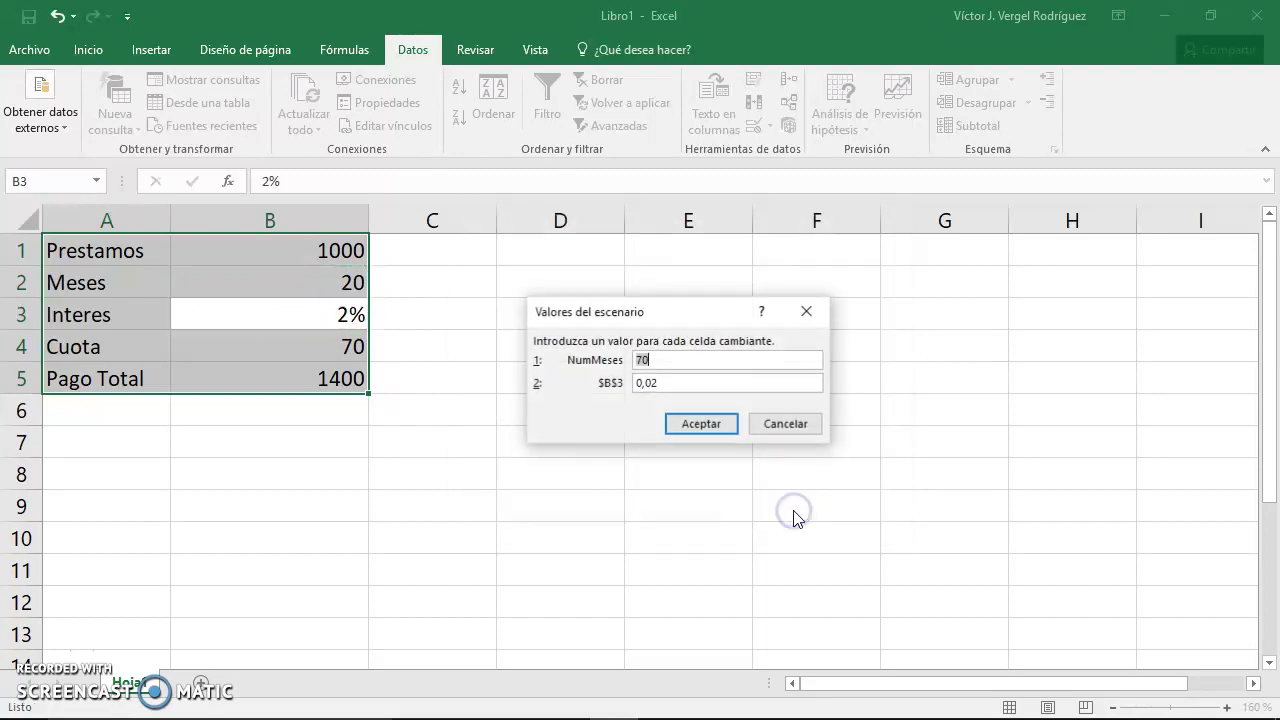
pyautogui.click(684, 380)
pyautogui.press('BackSpace')
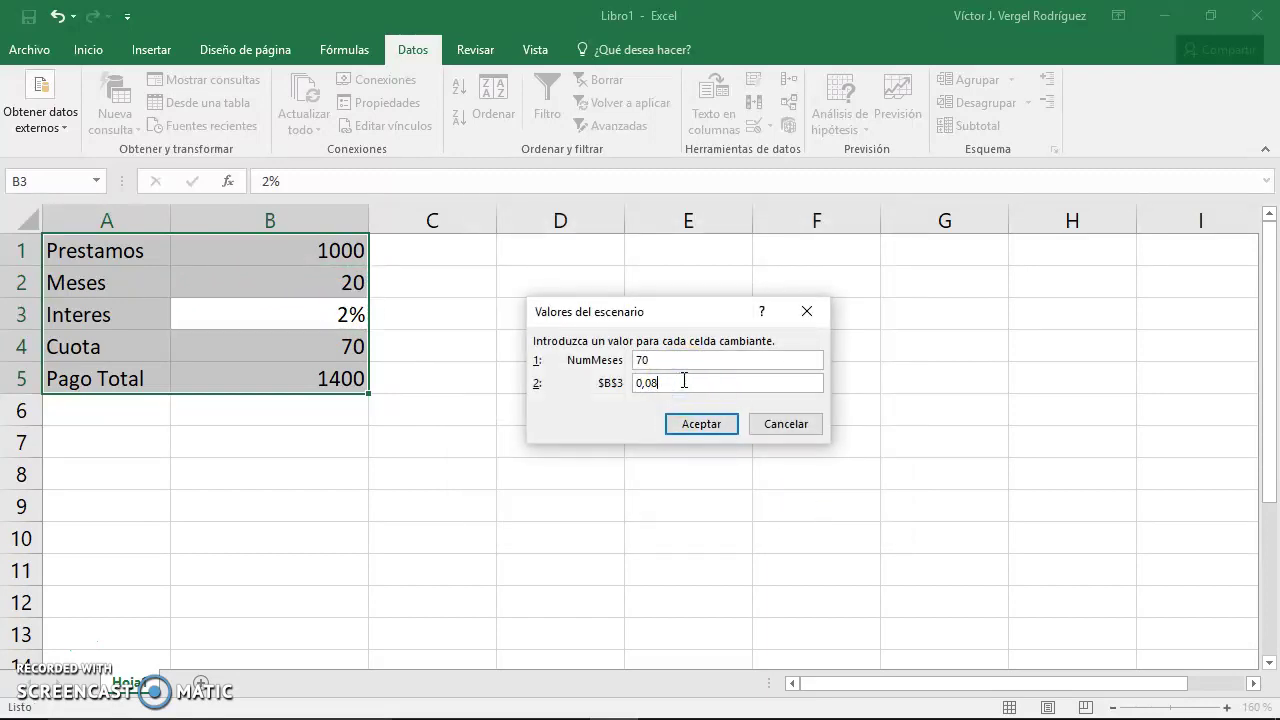
pyautogui.write('8')
pyautogui.click(720, 424)
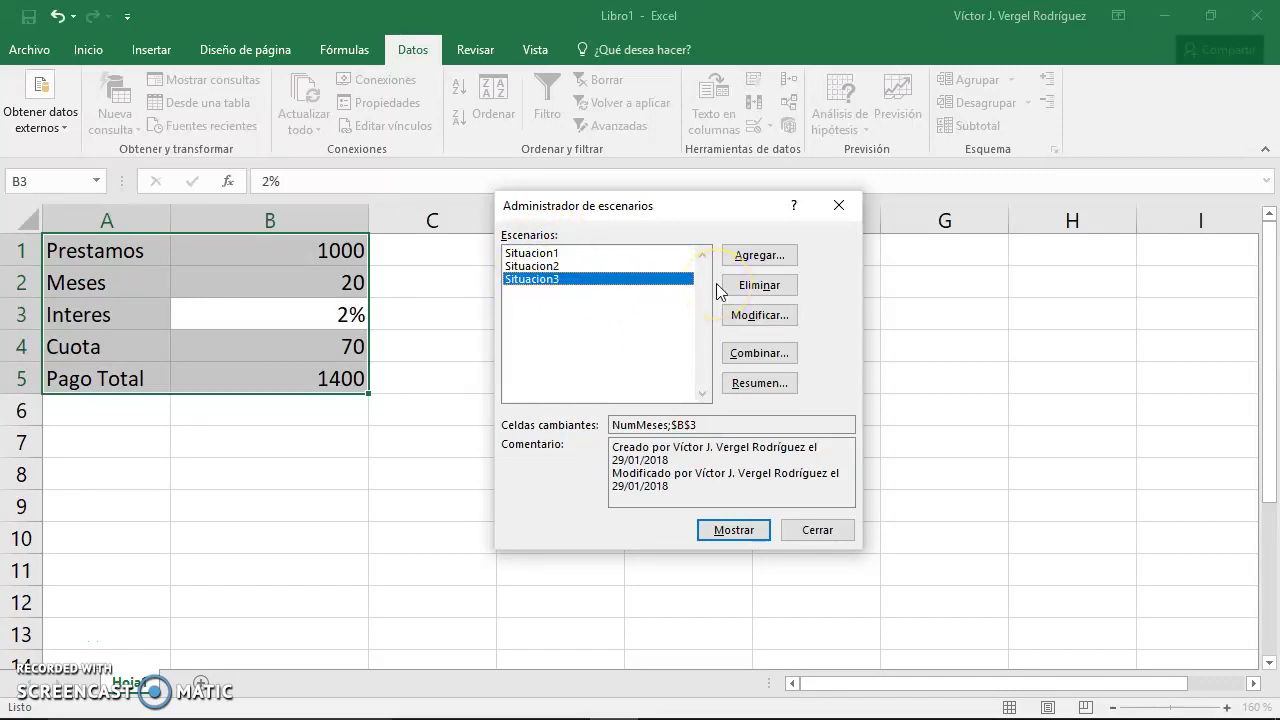
pyautogui.click(822, 535)
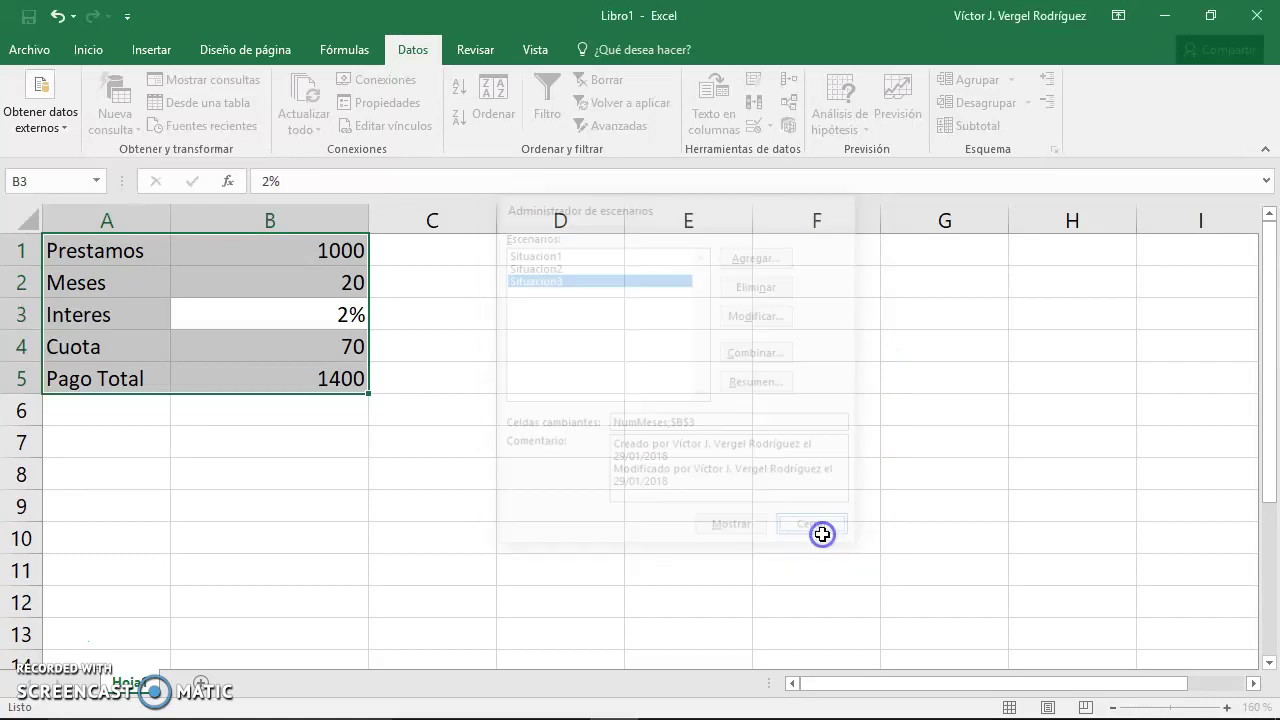
# Step: Check the names of the months and total payment cells, and assign the name Interes to cell B3
pyautogui.click(266, 316)
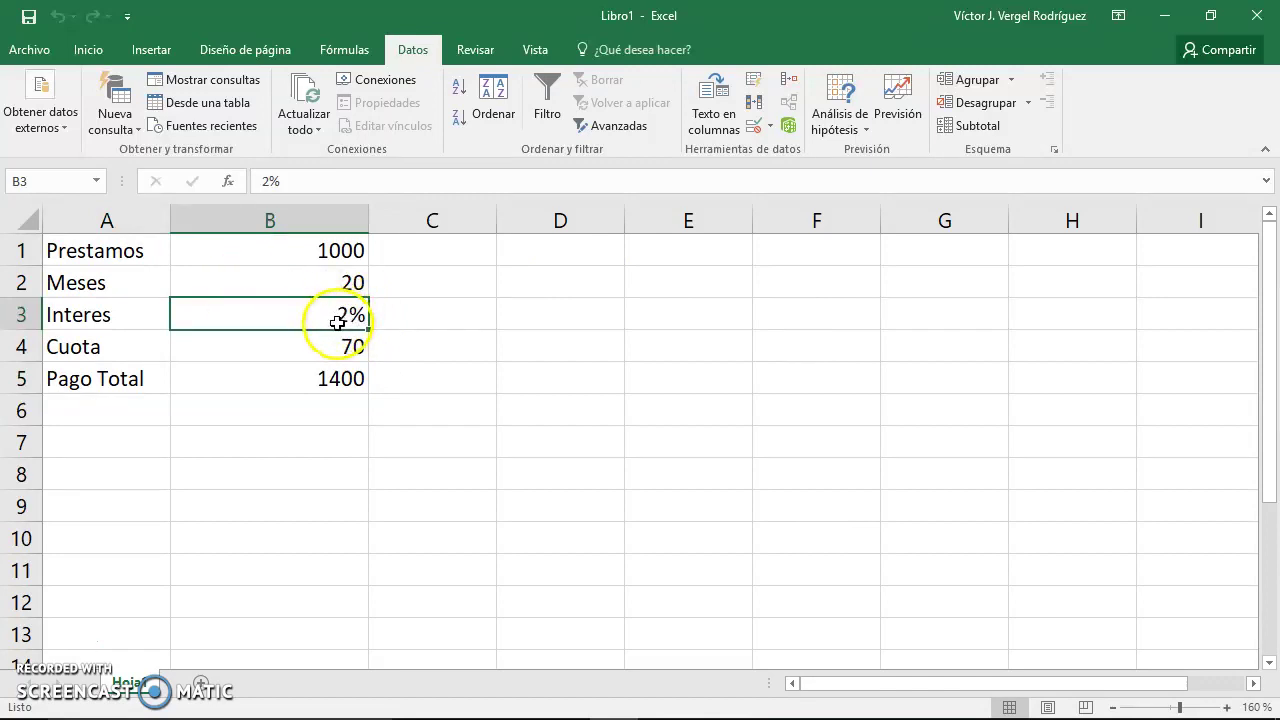
pyautogui.click(337, 283)
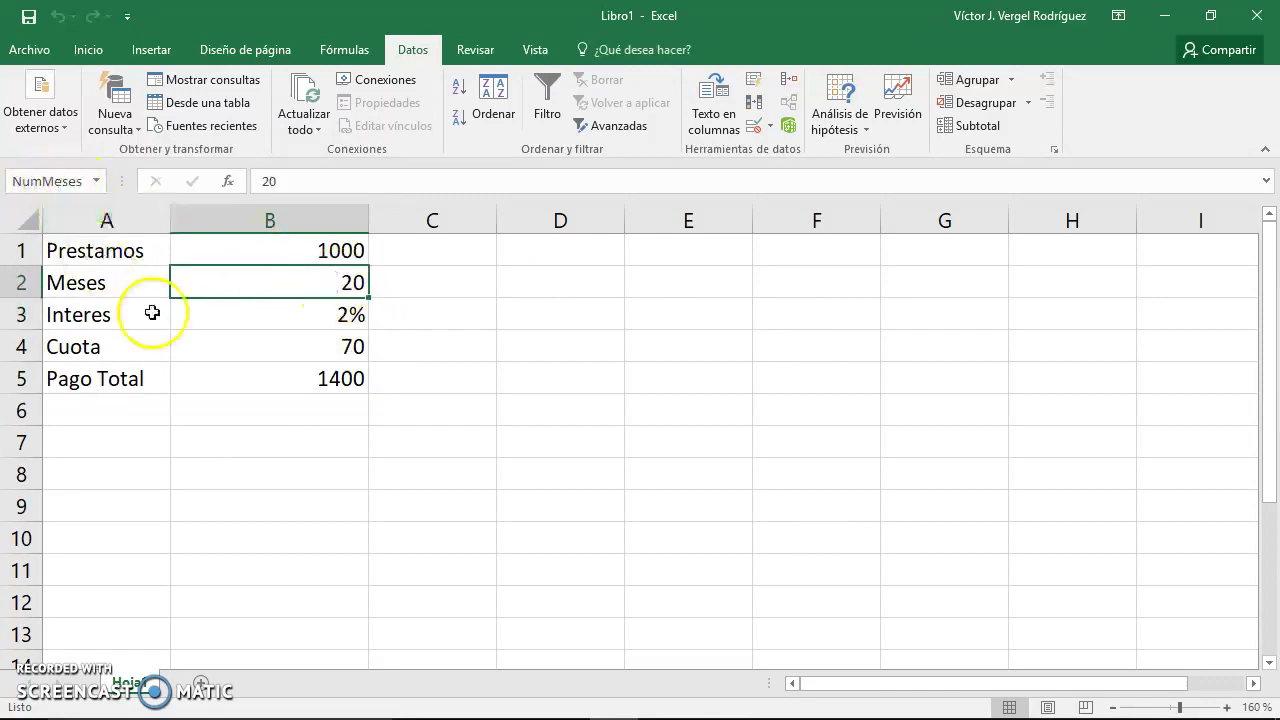
pyautogui.click(323, 380)
pyautogui.click(343, 314)
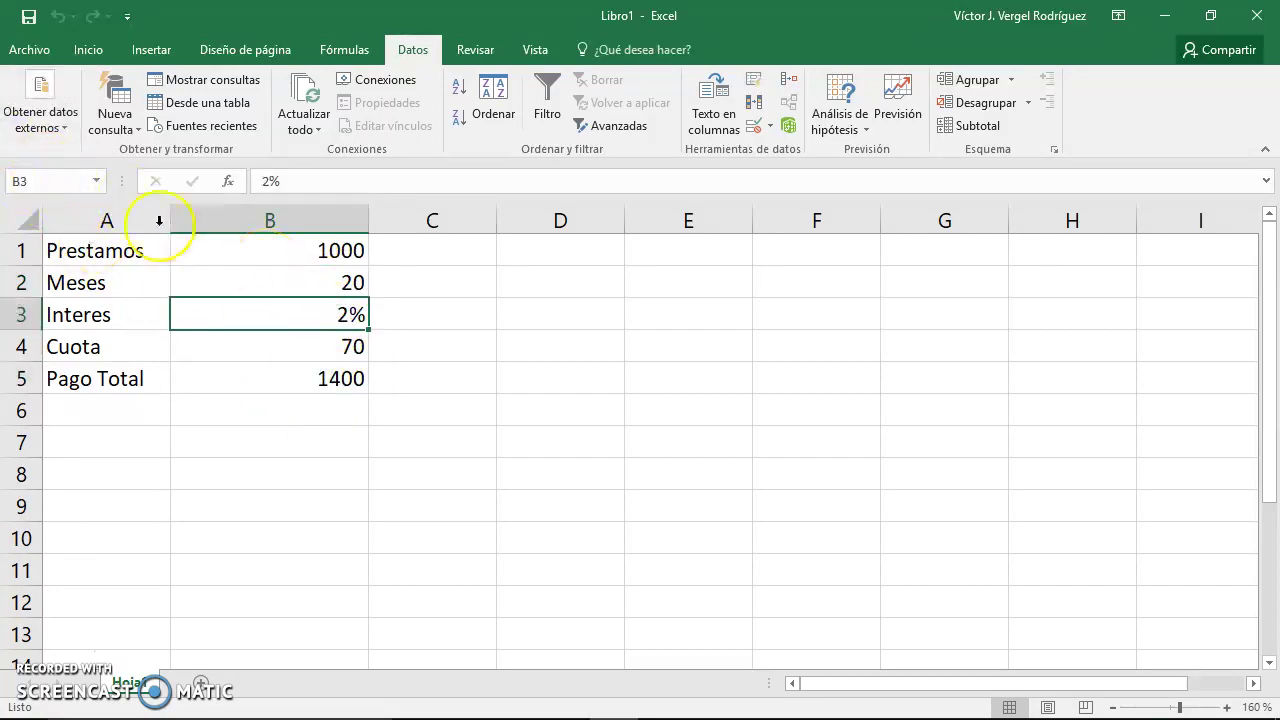
pyautogui.click(47, 184)
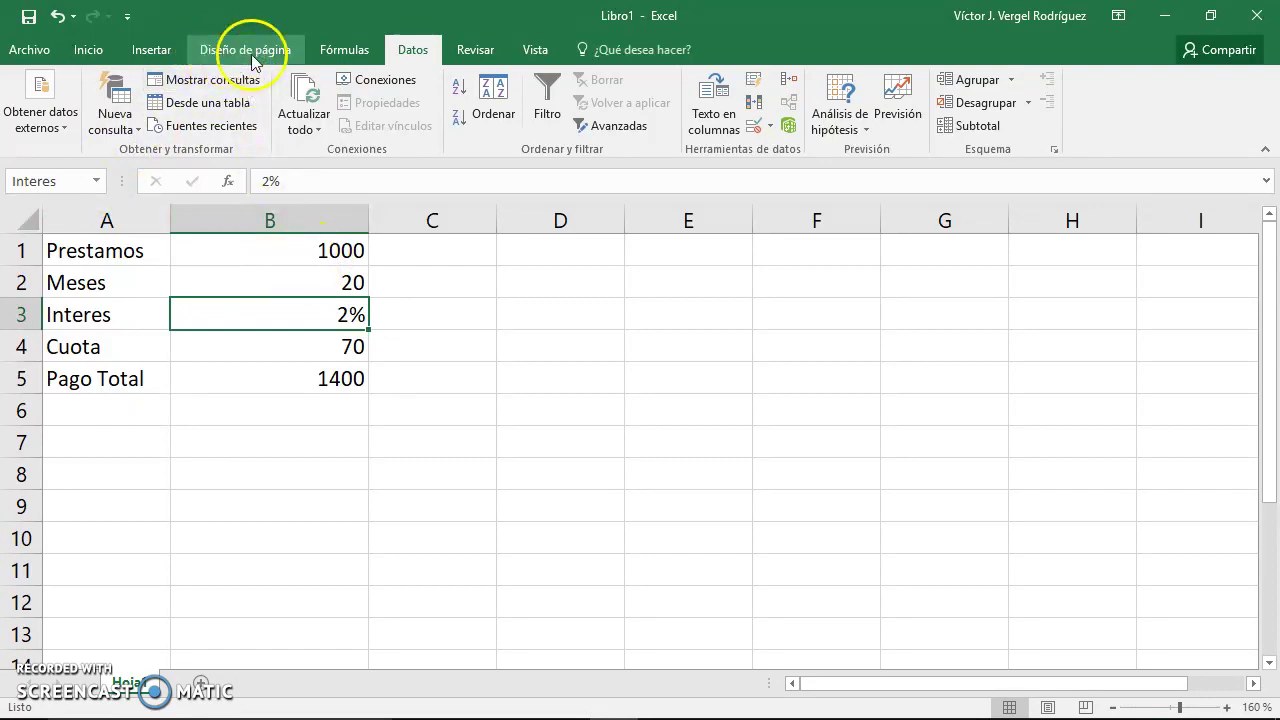
# Step: Review the defined names Interes, NumMeses and PagoTotal and the cells they refer to in the name manager
pyautogui.click(322, 52)
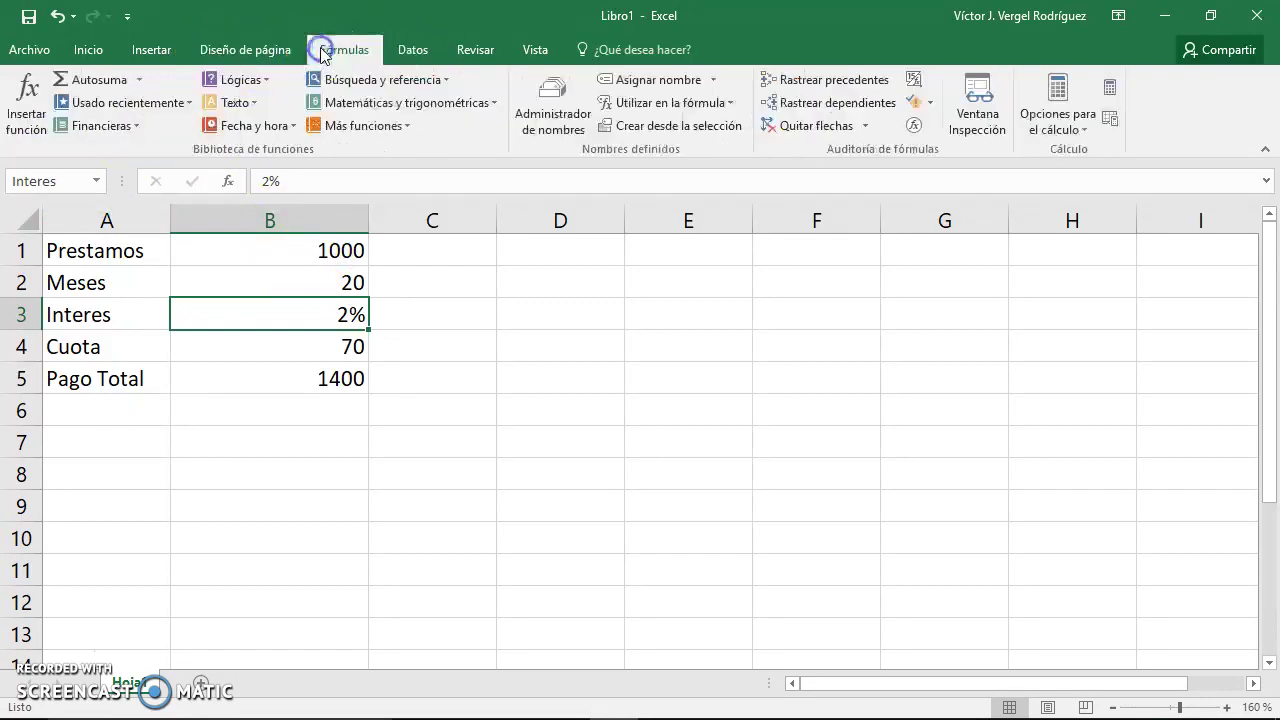
pyautogui.click(557, 125)
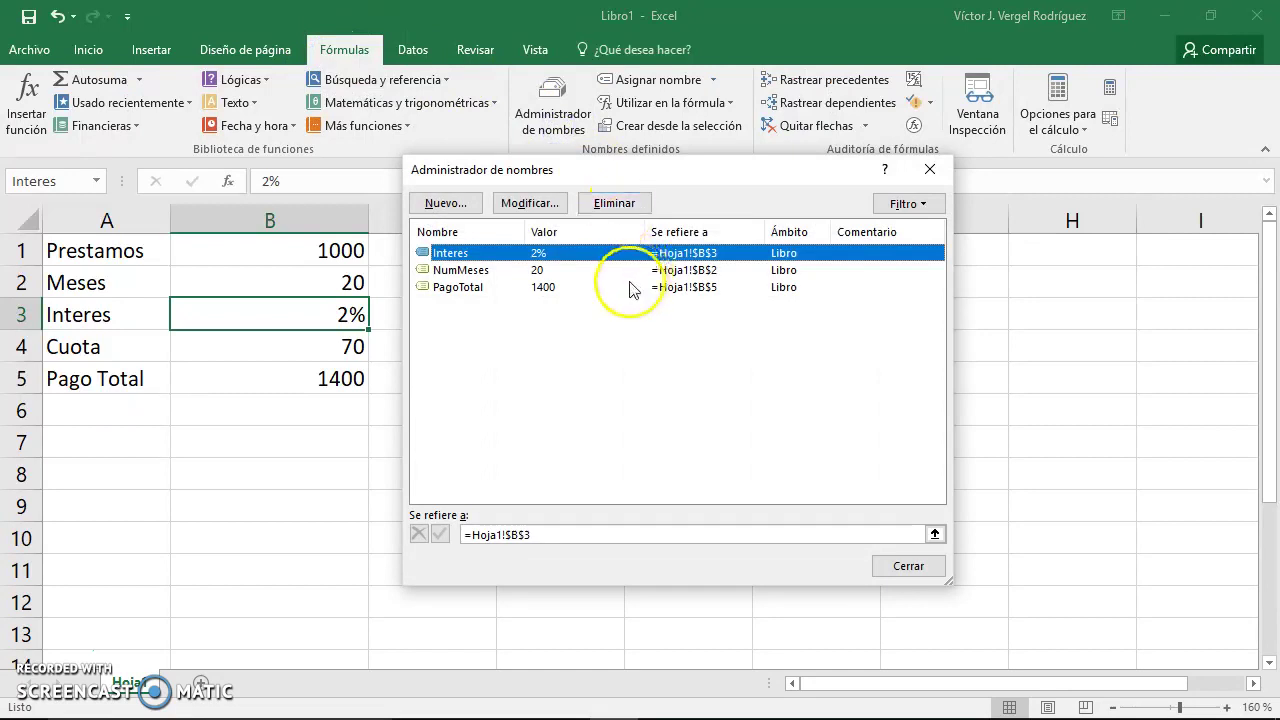
pyautogui.click(458, 271)
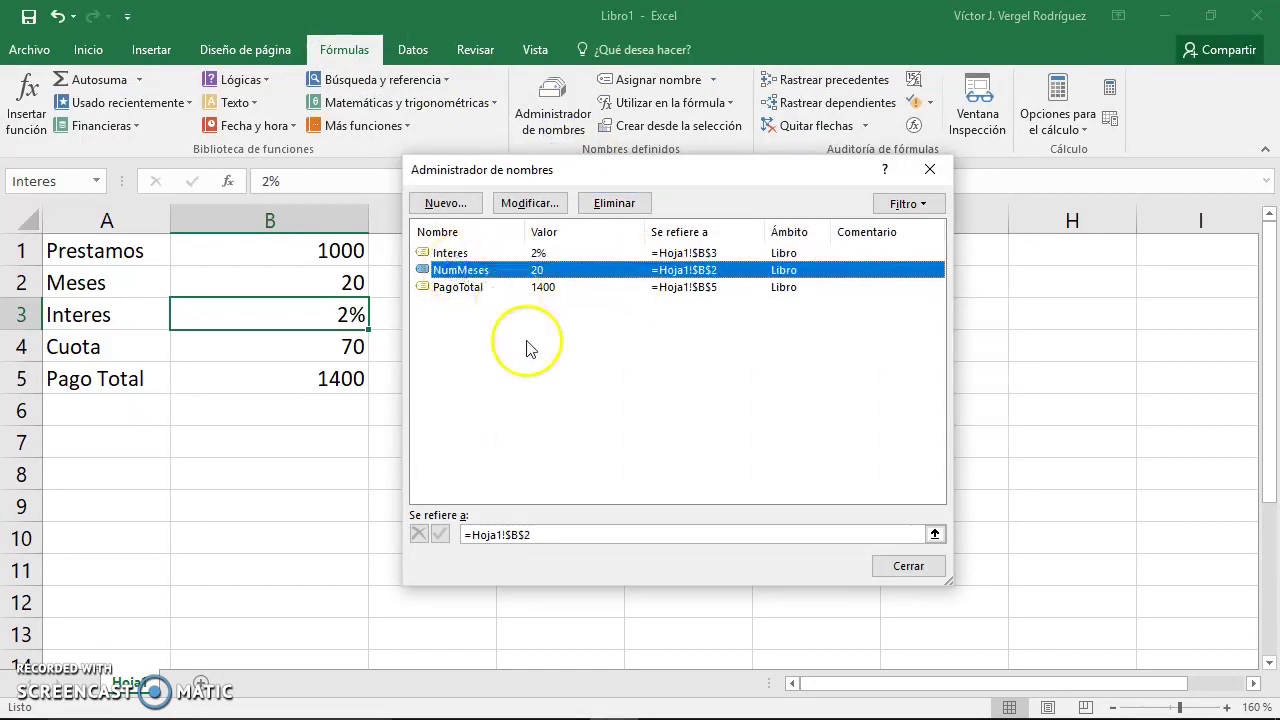
pyautogui.click(445, 288)
pyautogui.click(460, 254)
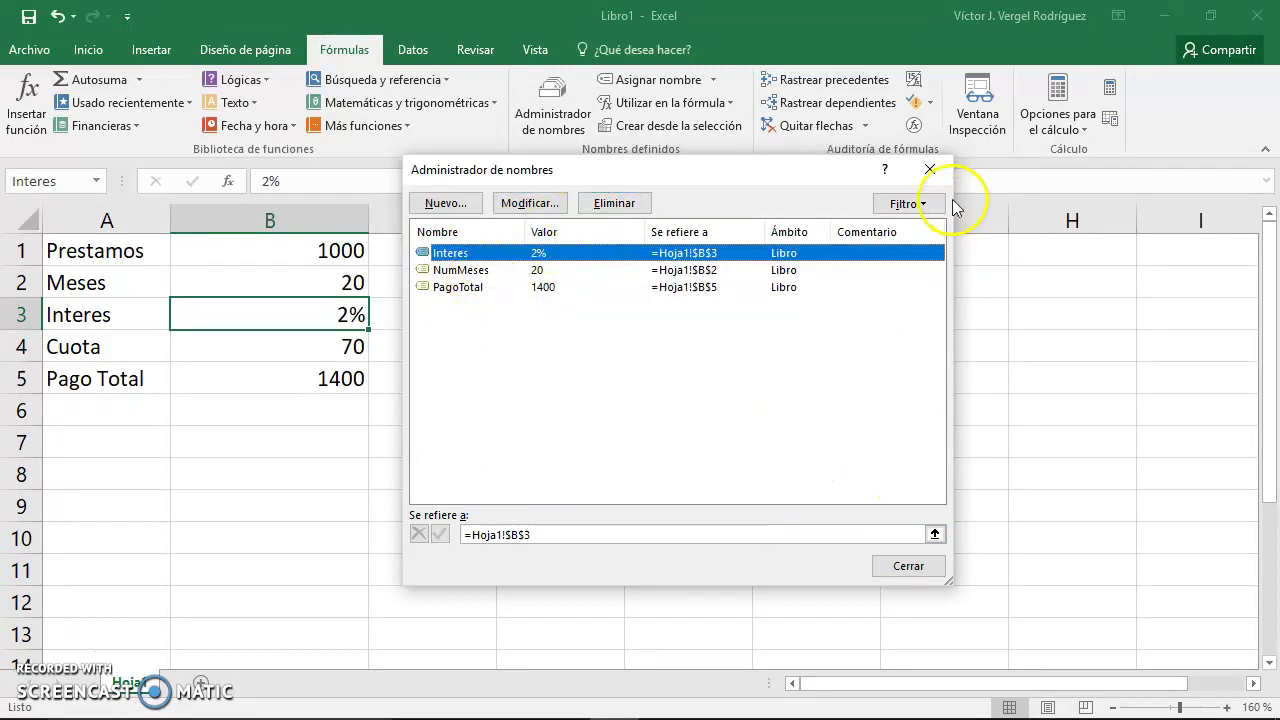
pyautogui.click(930, 169)
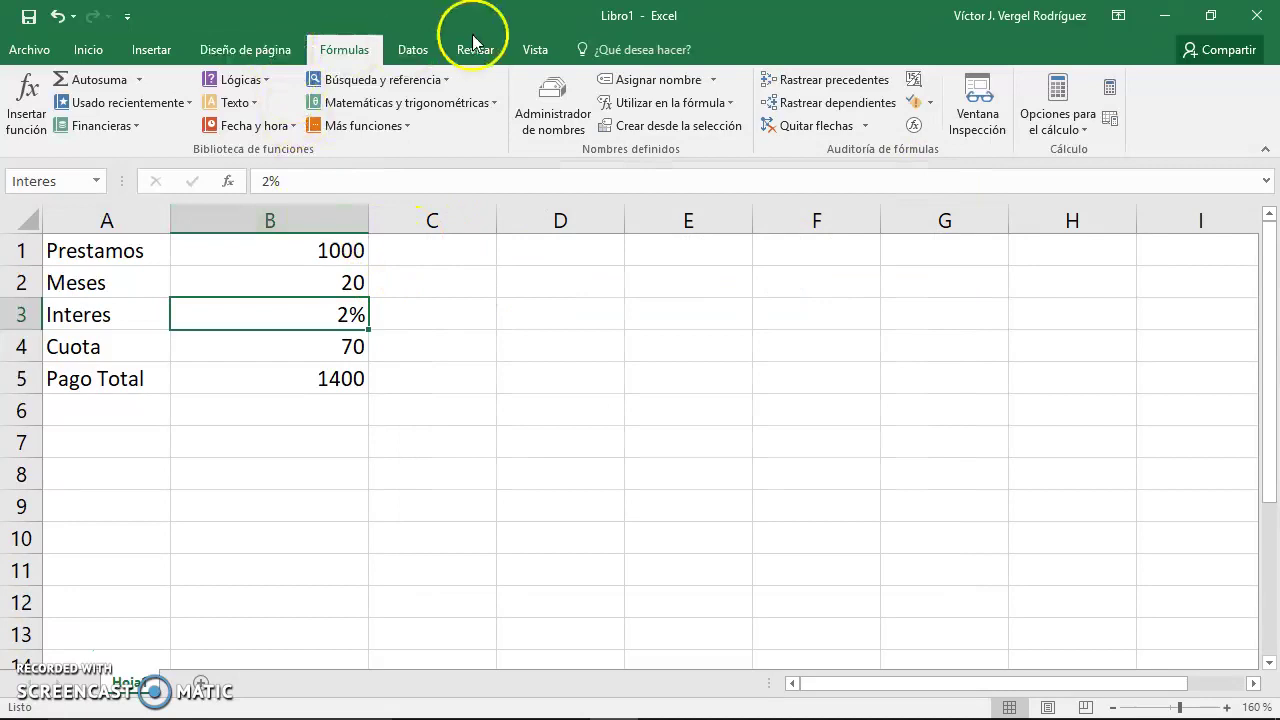
# Step: Generate a scenario summary report of the Resumen type with B5 as the result cell
pyautogui.click(413, 50)
pyautogui.click(850, 118)
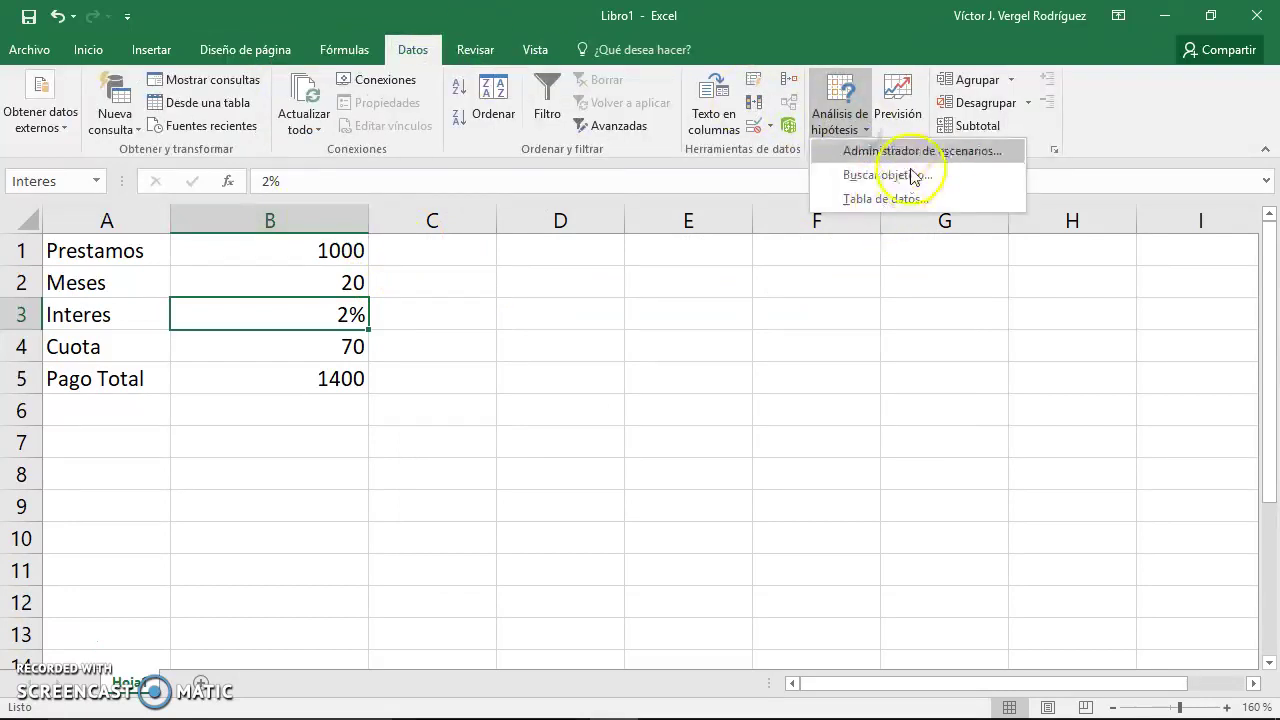
pyautogui.click(920, 151)
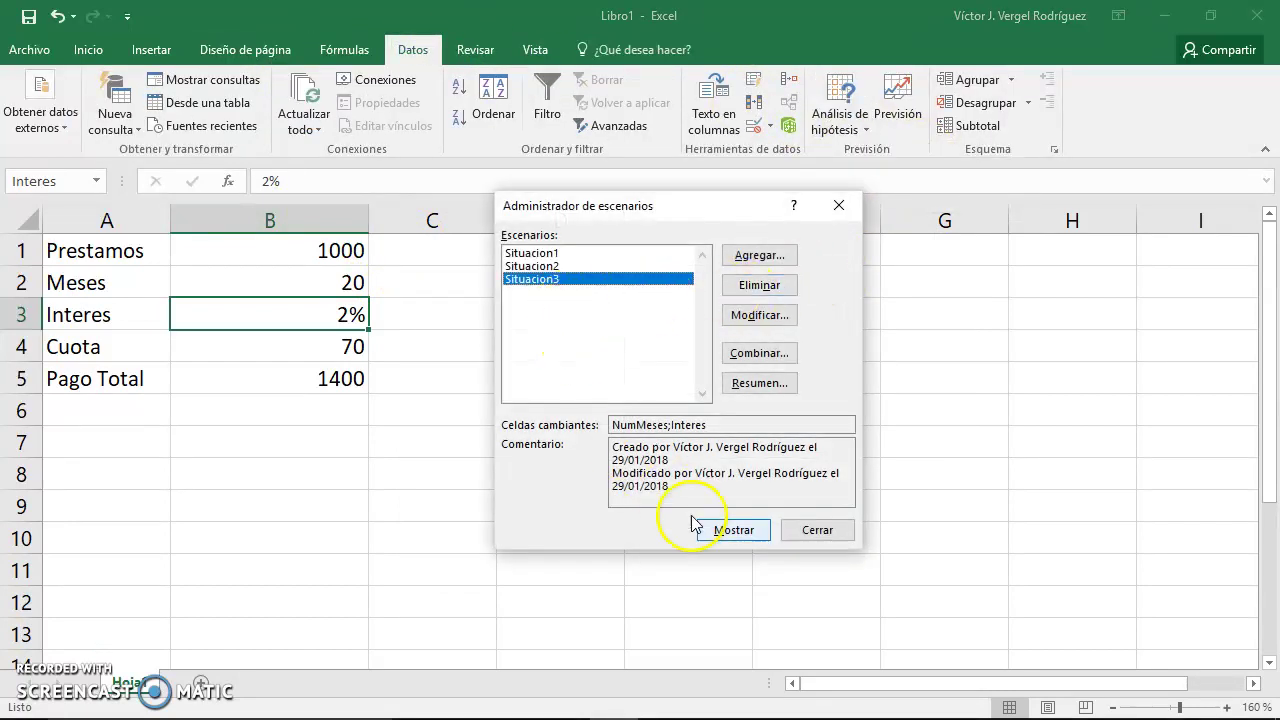
pyautogui.click(777, 383)
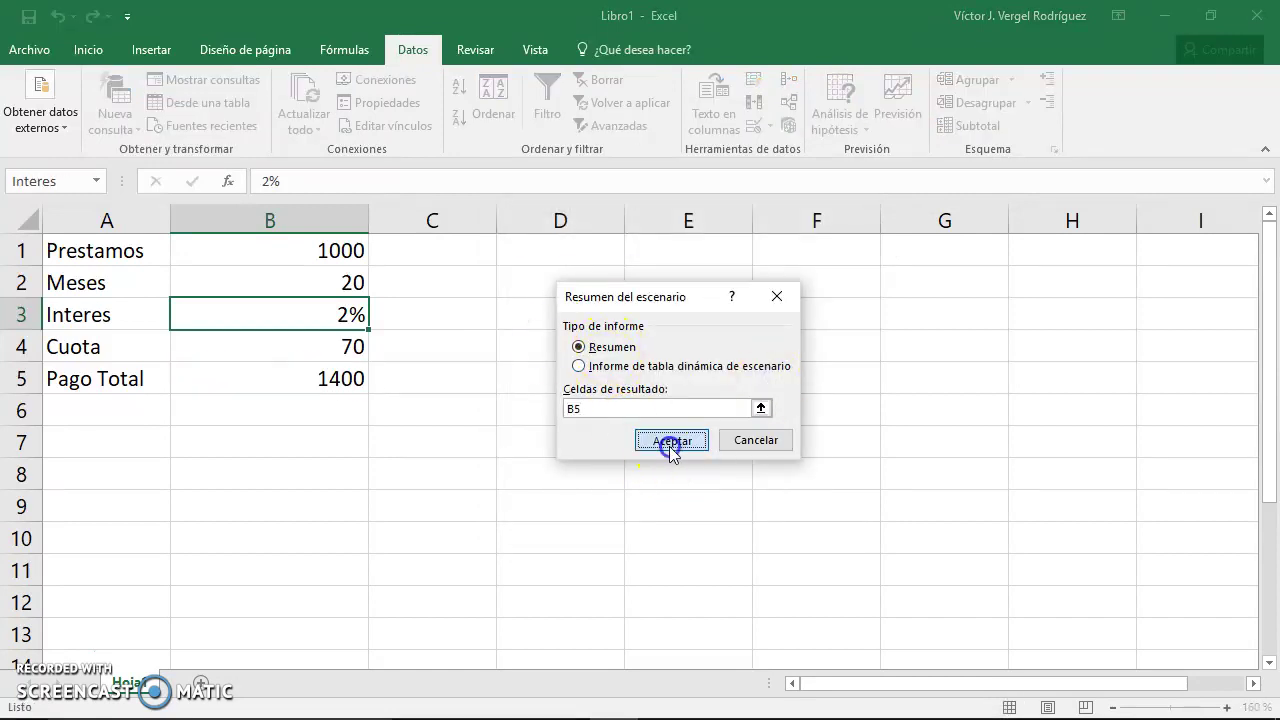
pyautogui.click(669, 440)
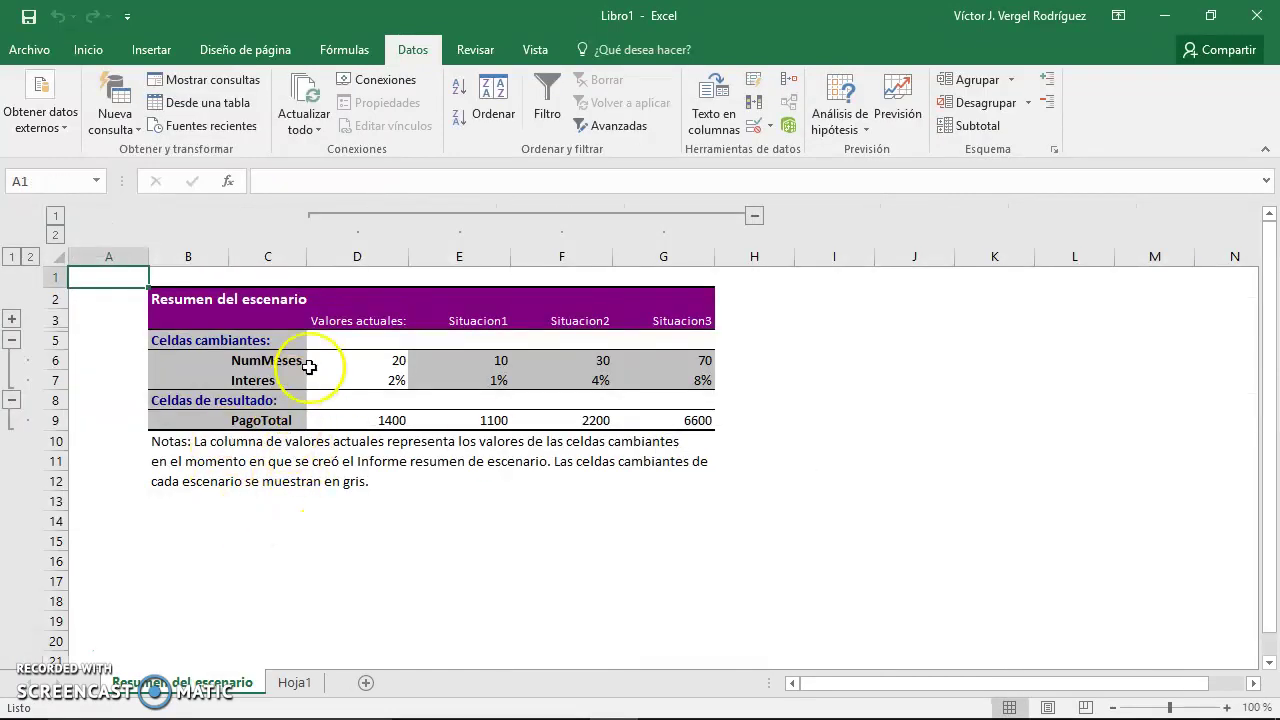
# Step: Compare the NumMeses and Interes values of the three scenarios with their PagoTotal results in the summary report
pyautogui.moveTo(268, 360); pyautogui.dragTo(675, 374)
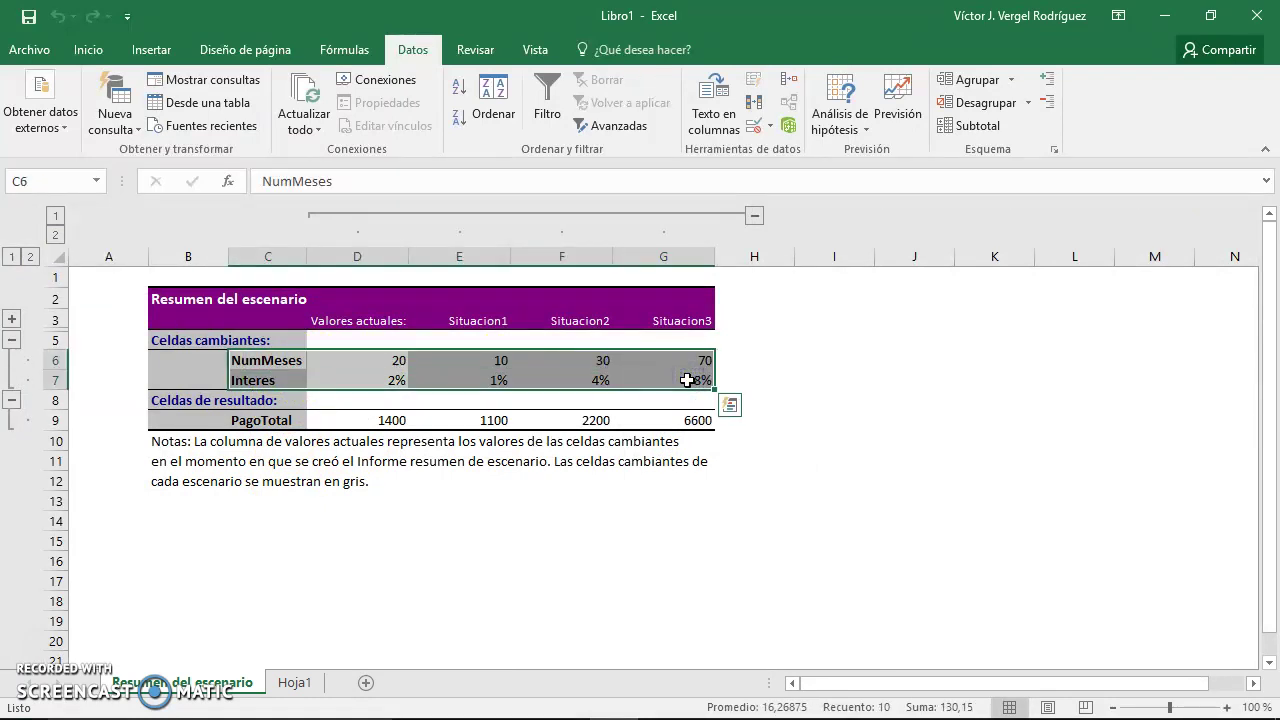
pyautogui.click(687, 380)
pyautogui.moveTo(495, 366); pyautogui.dragTo(700, 366)
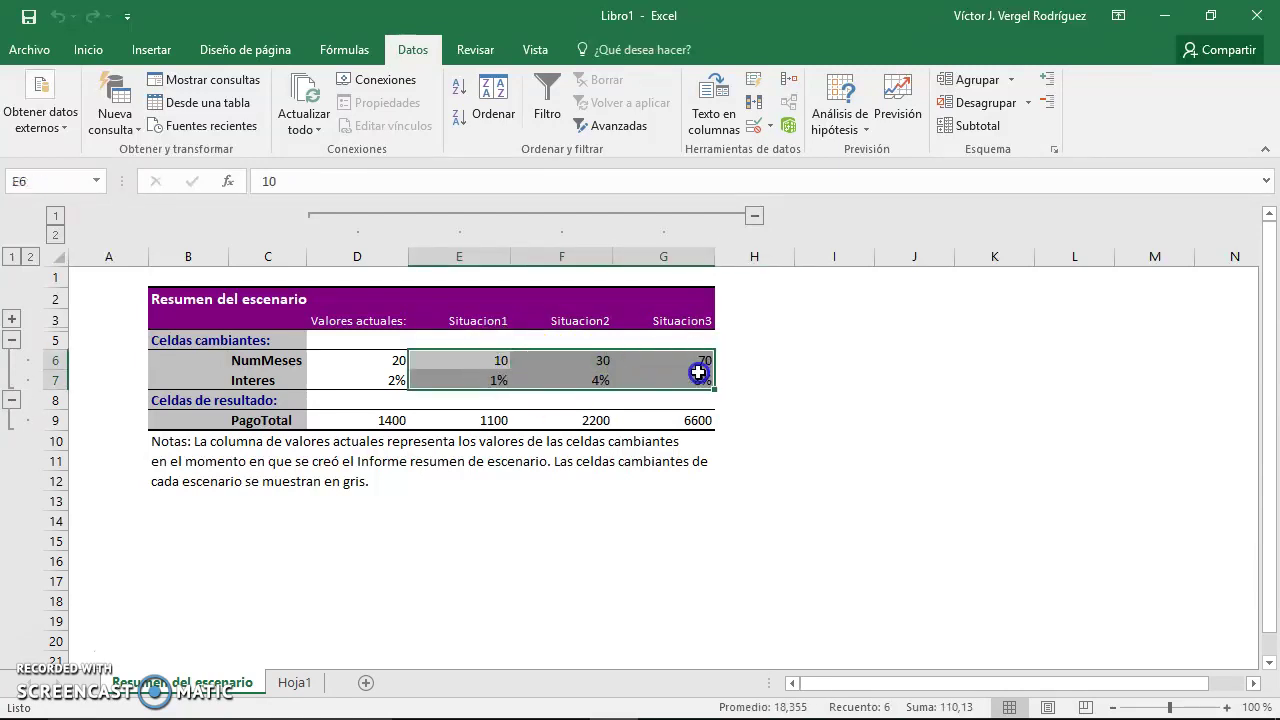
pyautogui.click(480, 418)
pyautogui.moveTo(470, 420); pyautogui.dragTo(682, 421)
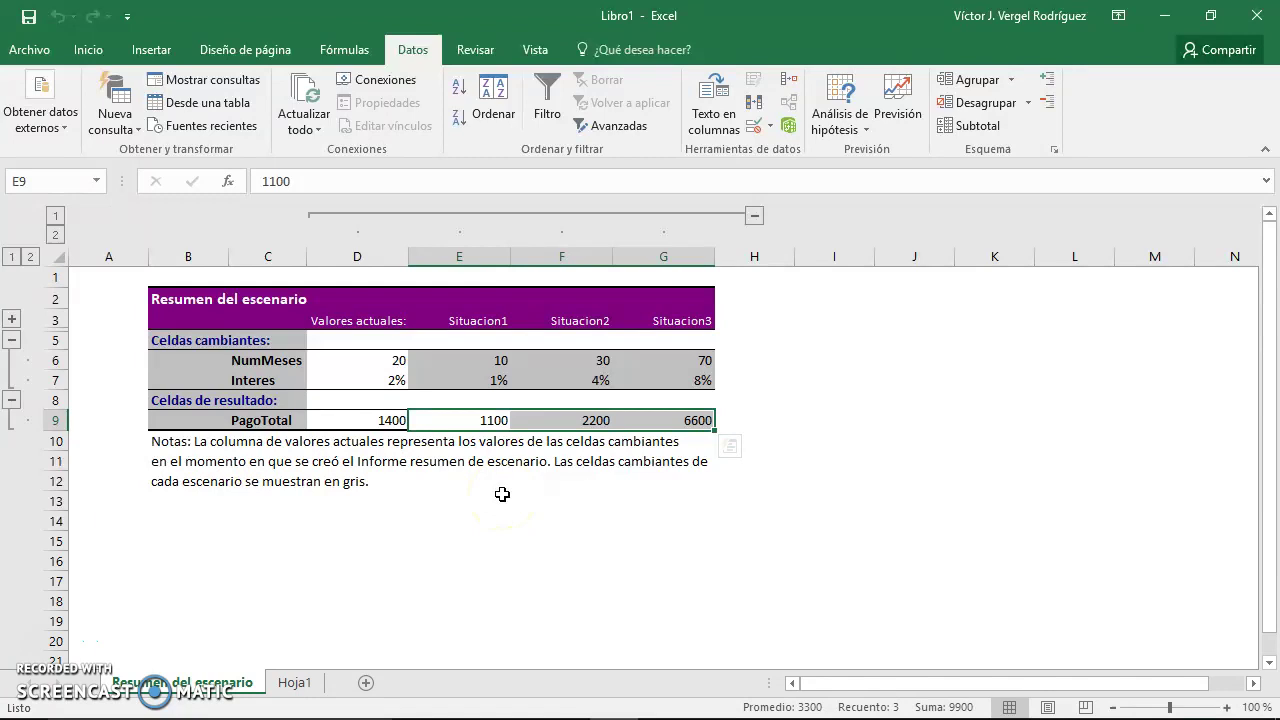
pyautogui.moveTo(471, 380); pyautogui.dragTo(470, 405)
pyautogui.moveTo(590, 370); pyautogui.dragTo(600, 394)
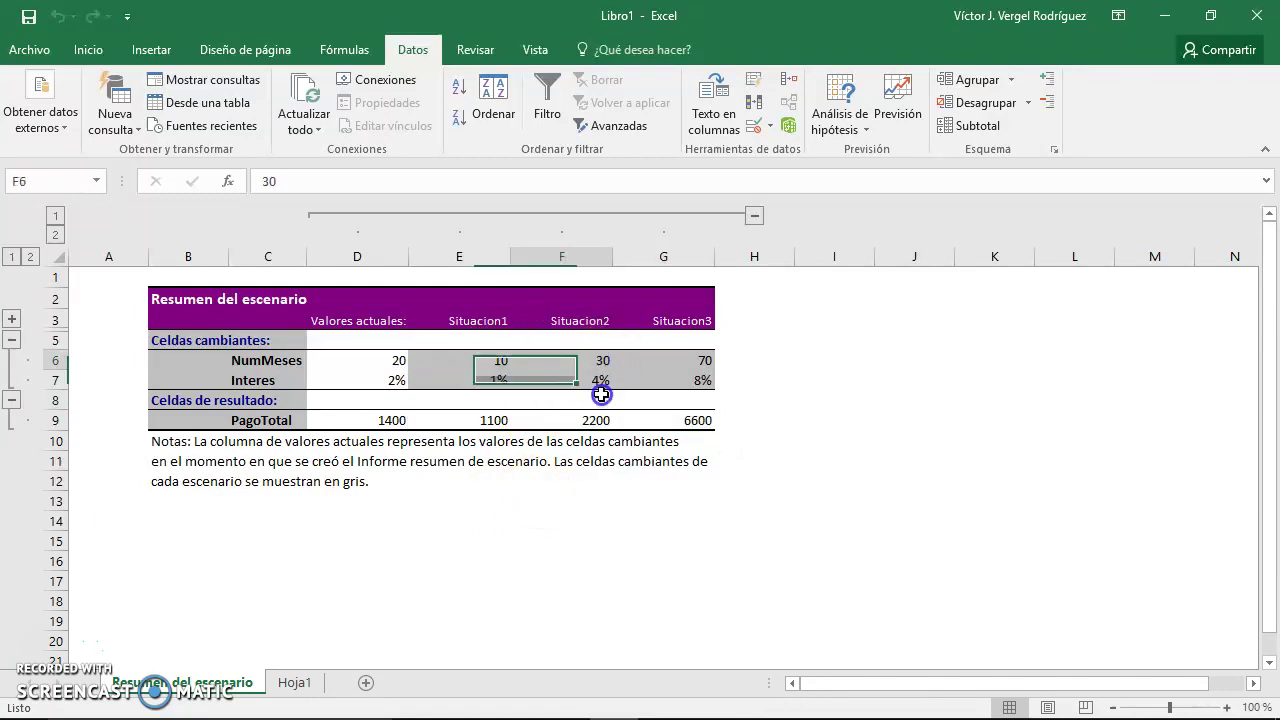
pyautogui.press('Right')
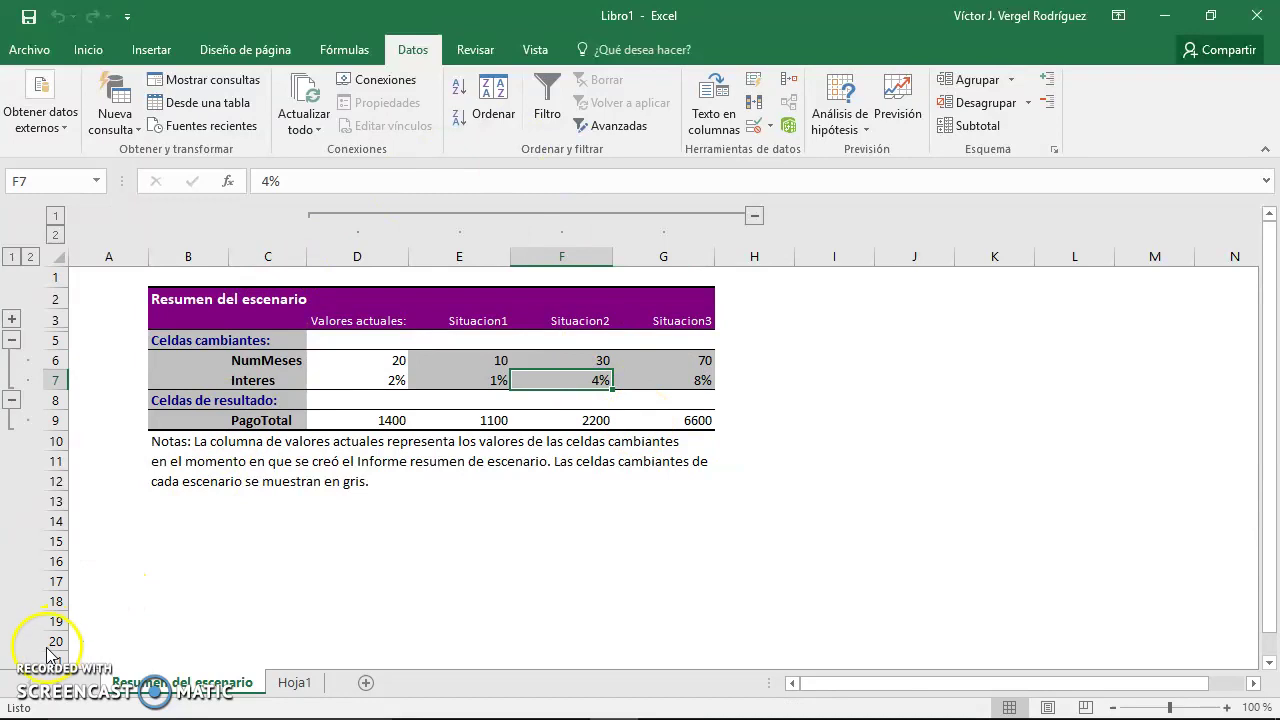
# Step: Switch to Word and examine the equation 20 = 2·x under the Buscar Objetivo heading
pyautogui.hotkey('alt', 'Tab')
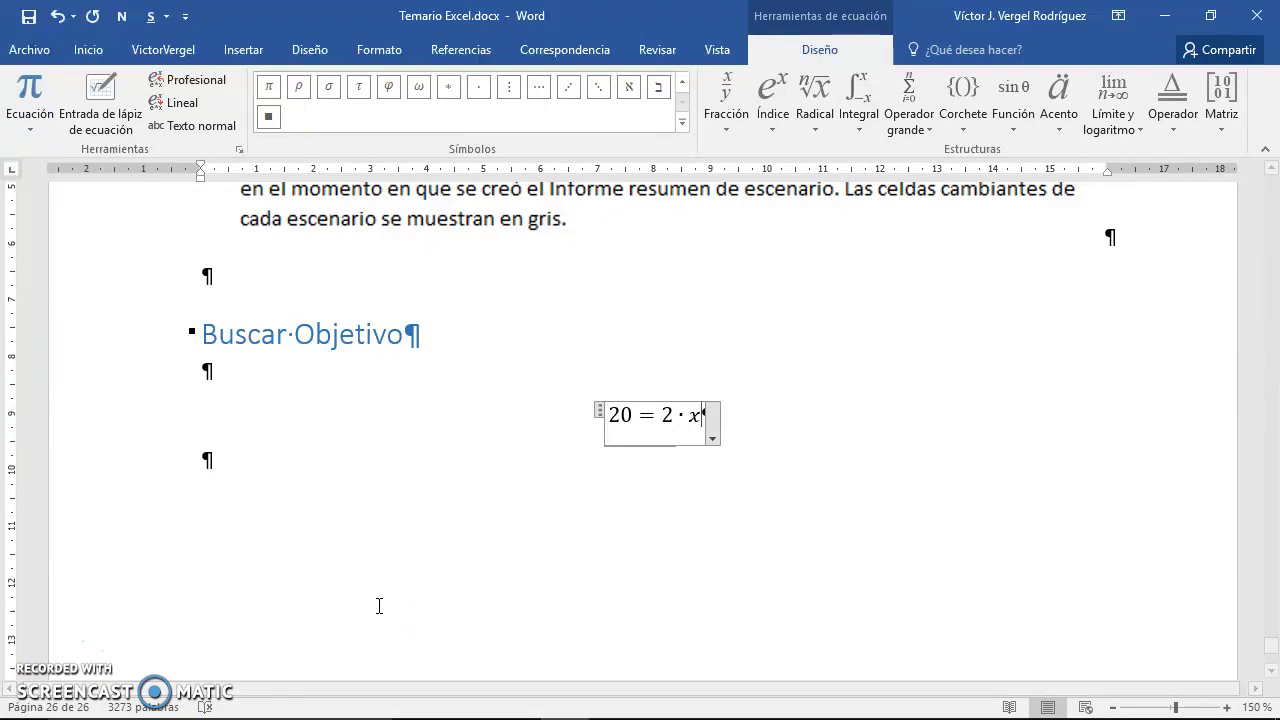
pyautogui.moveTo(611, 414); pyautogui.dragTo(695, 422)
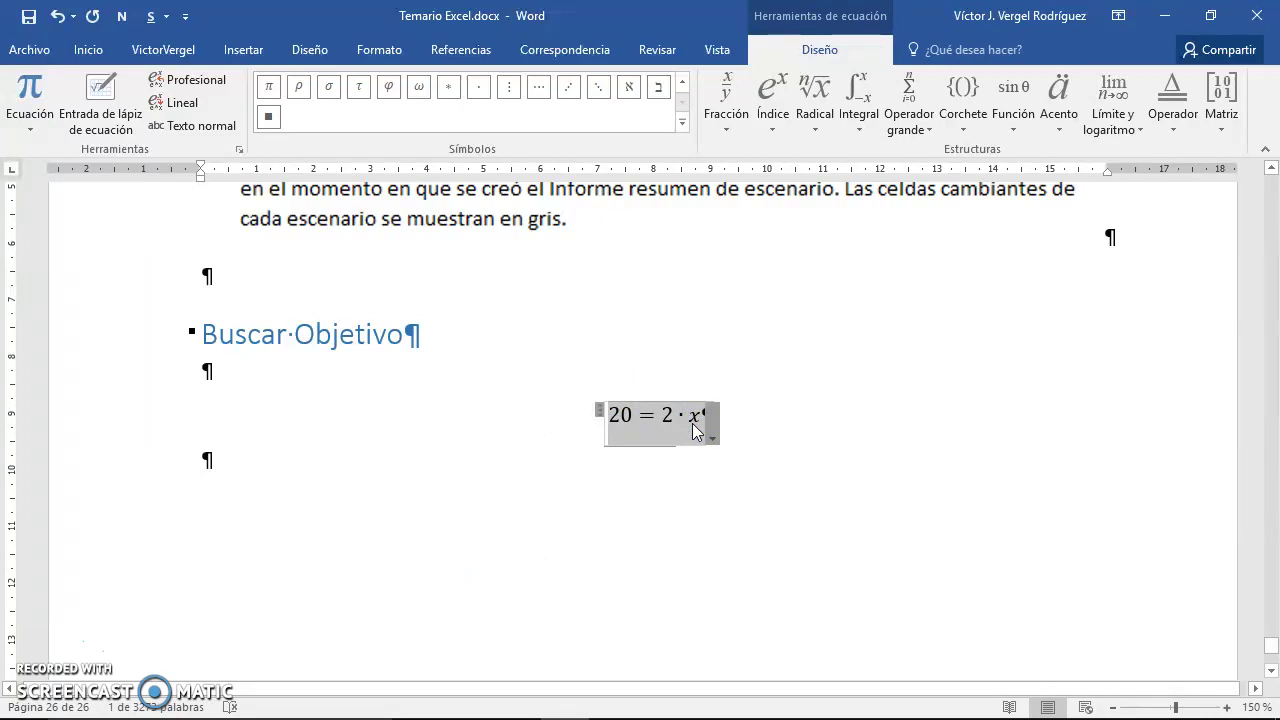
pyautogui.click(698, 422)
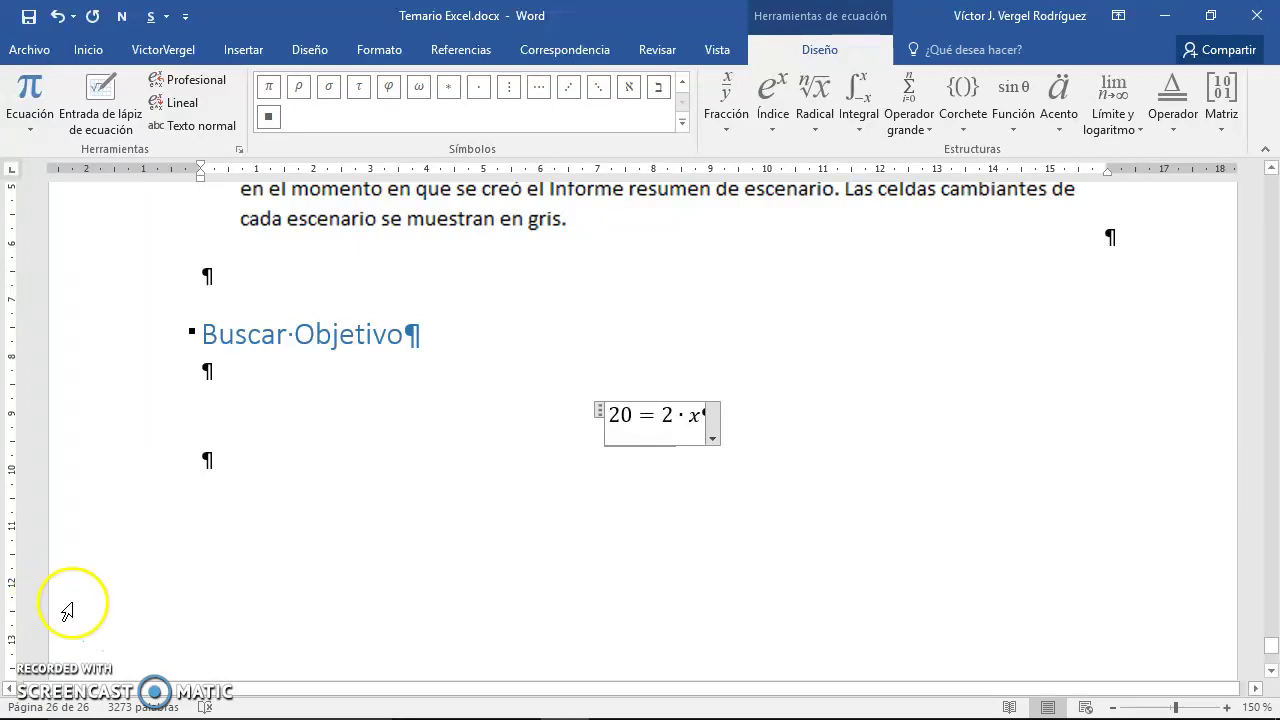
# Step: Switch between Excel and Word to compare the formula in A1 of Hoja7 with the equation's 2·x side, ending in Excel
pyautogui.hotkey('alt', 'Tab')
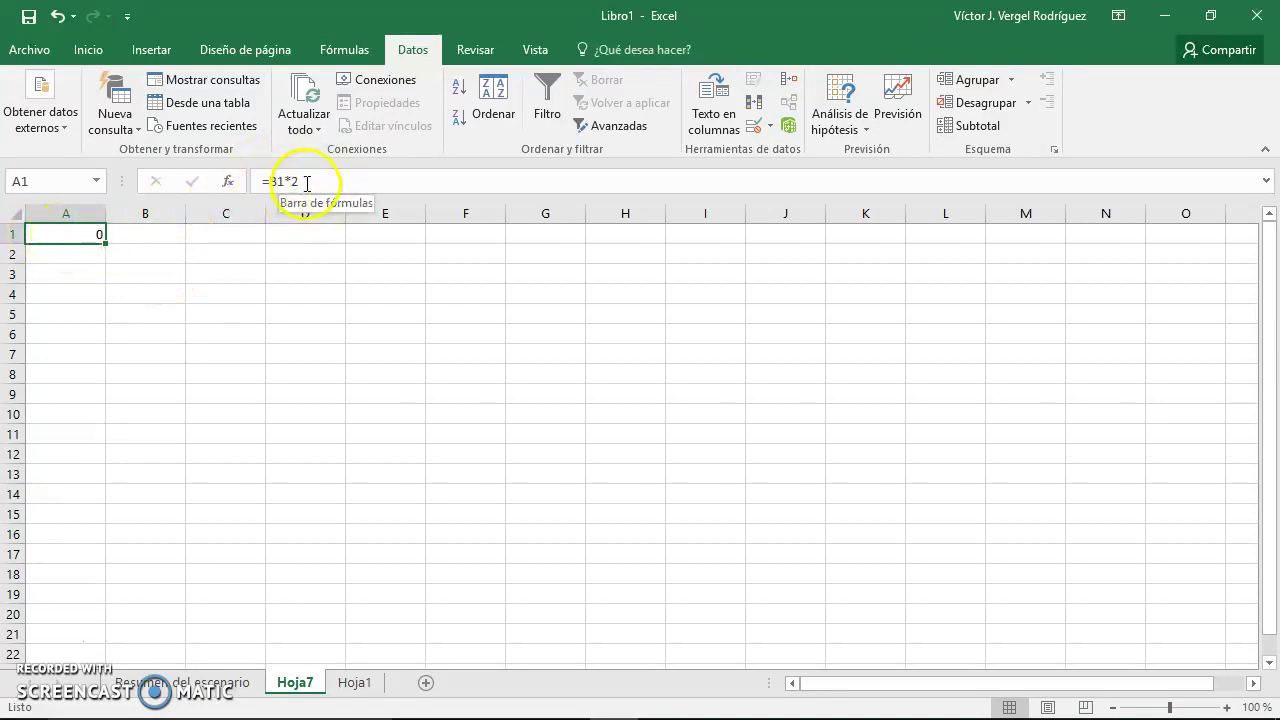
pyautogui.hotkey('alt', 'Tab')
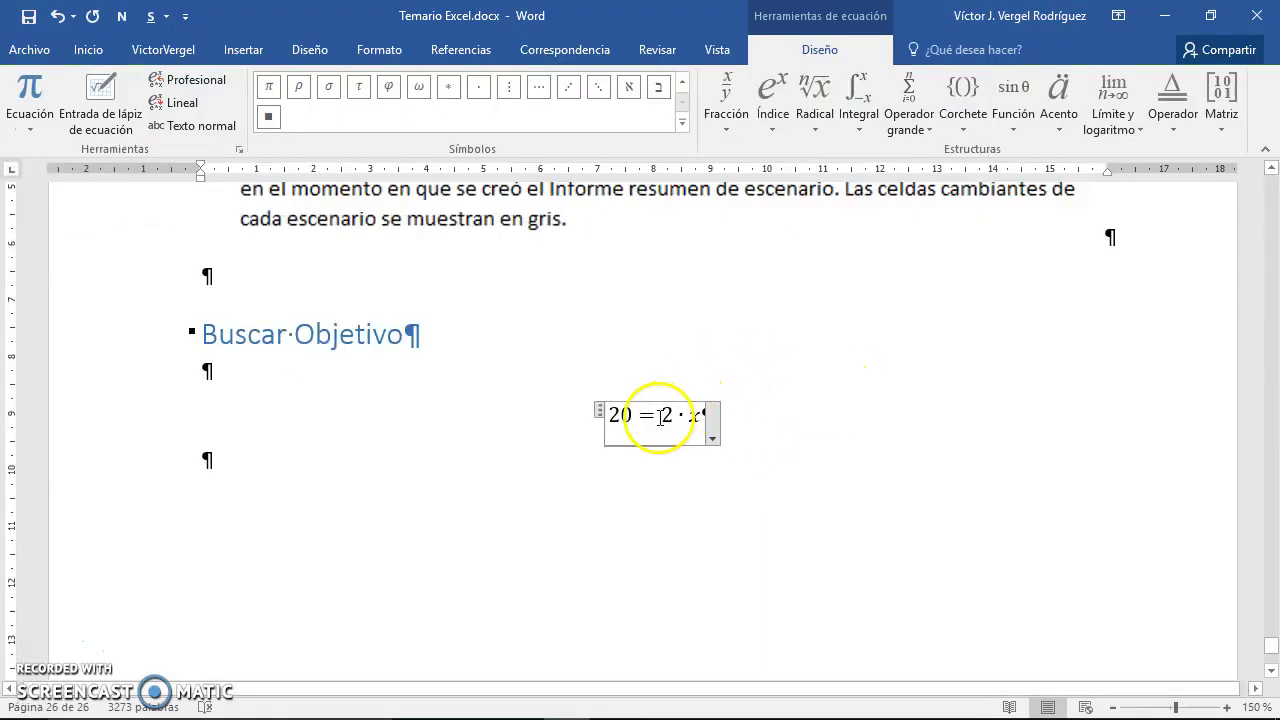
pyautogui.moveTo(659, 416); pyautogui.dragTo(700, 417)
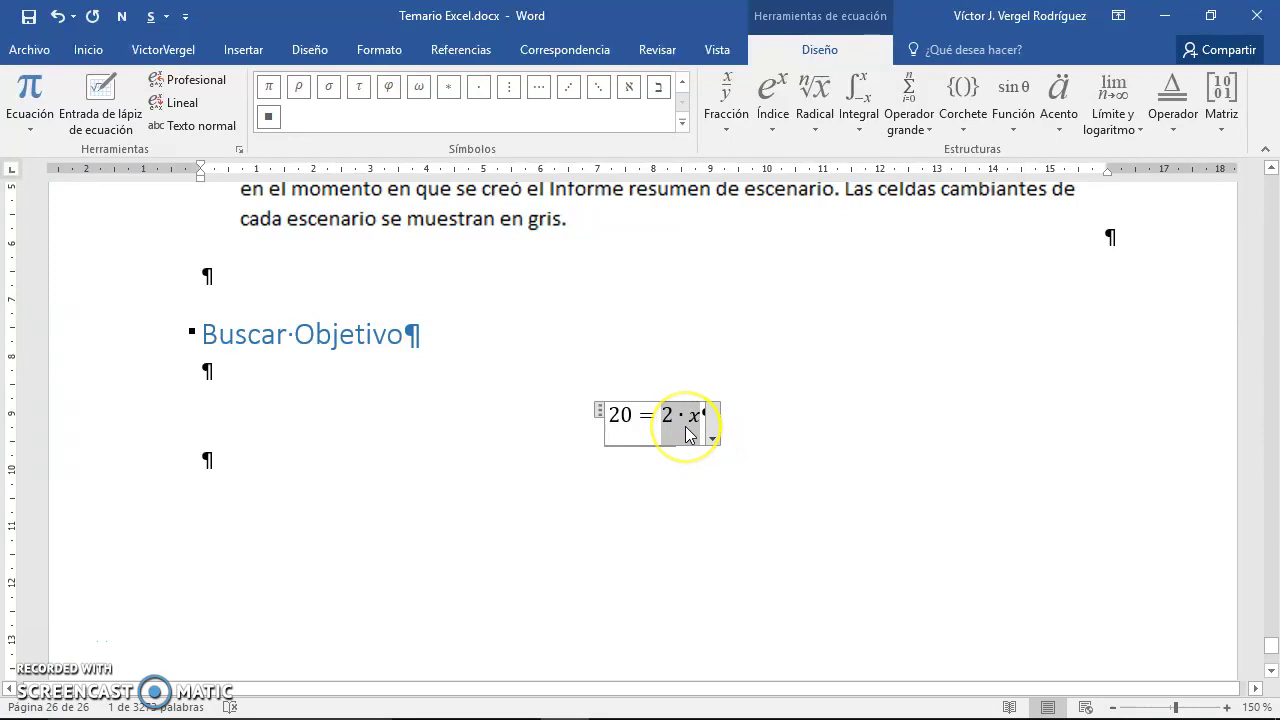
pyautogui.hotkey('alt', 'Tab')
pyautogui.click(60, 230)
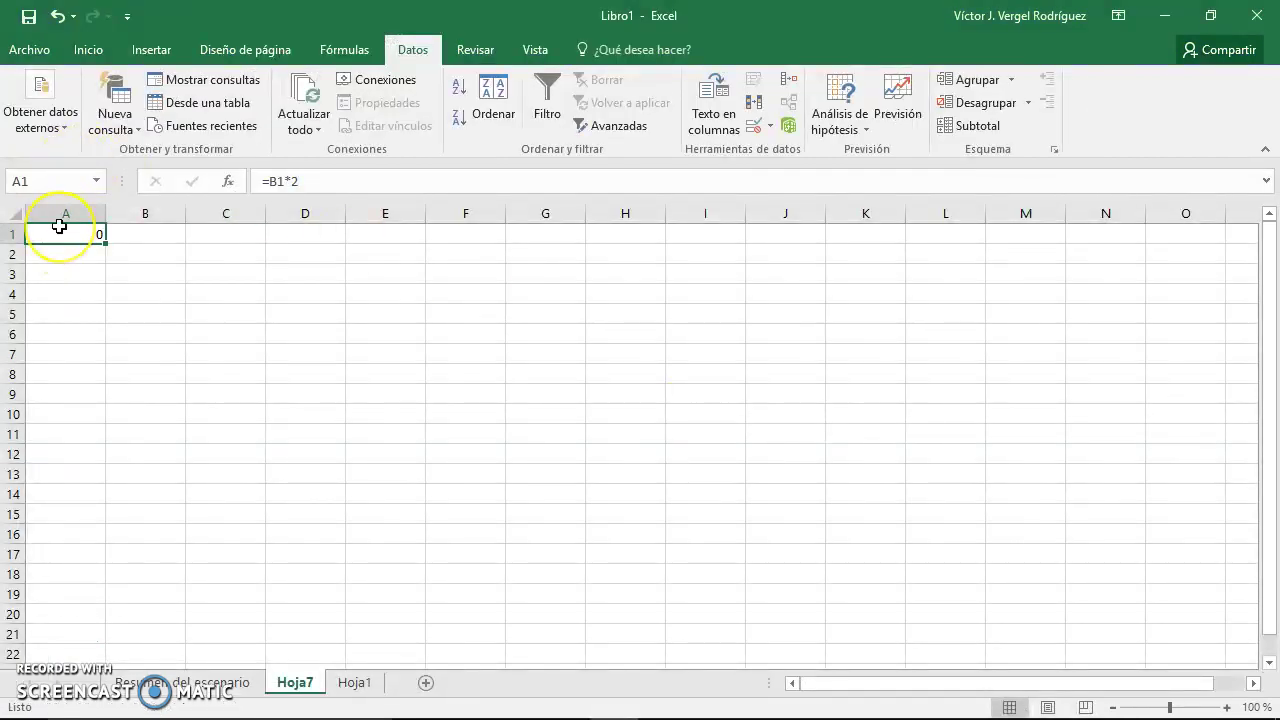
pyautogui.hotkey('alt', 'Tab')
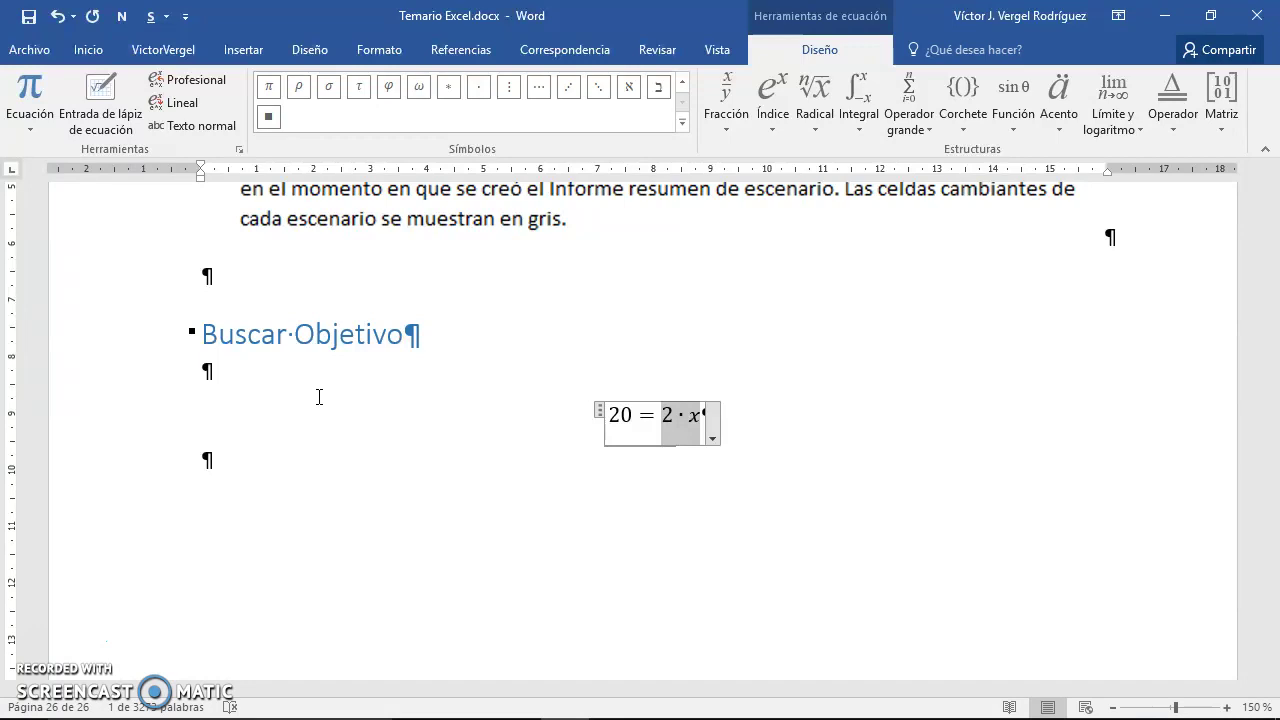
pyautogui.hotkey('alt', 'Tab')
# Step: Assign the name CeldaResultado to cell B1 on Hoja7
pyautogui.click(153, 243)
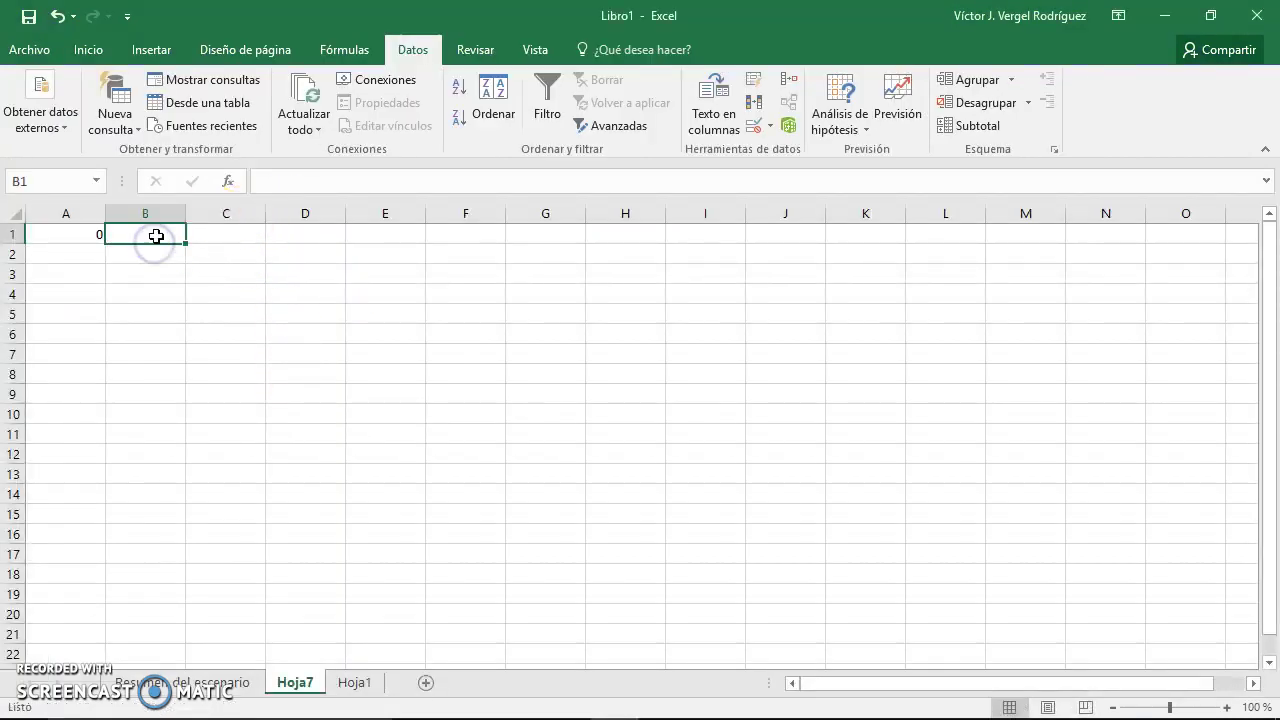
pyautogui.click(43, 184)
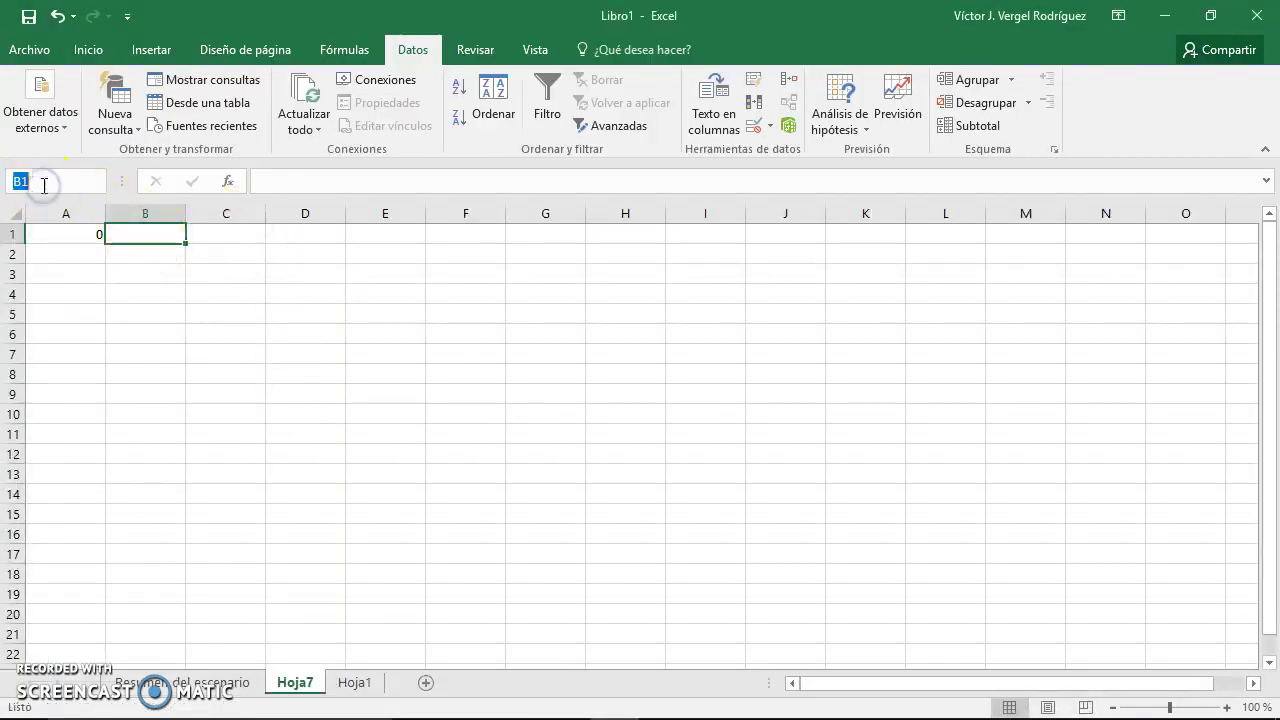
pyautogui.write('CeldaResultado')
pyautogui.press('Return')
# Step: Enter the label "La x vale:" in A4 and the formula =CeldaResultado in B4
pyautogui.press('Down')
pyautogui.press('Down')
pyautogui.press('Down')
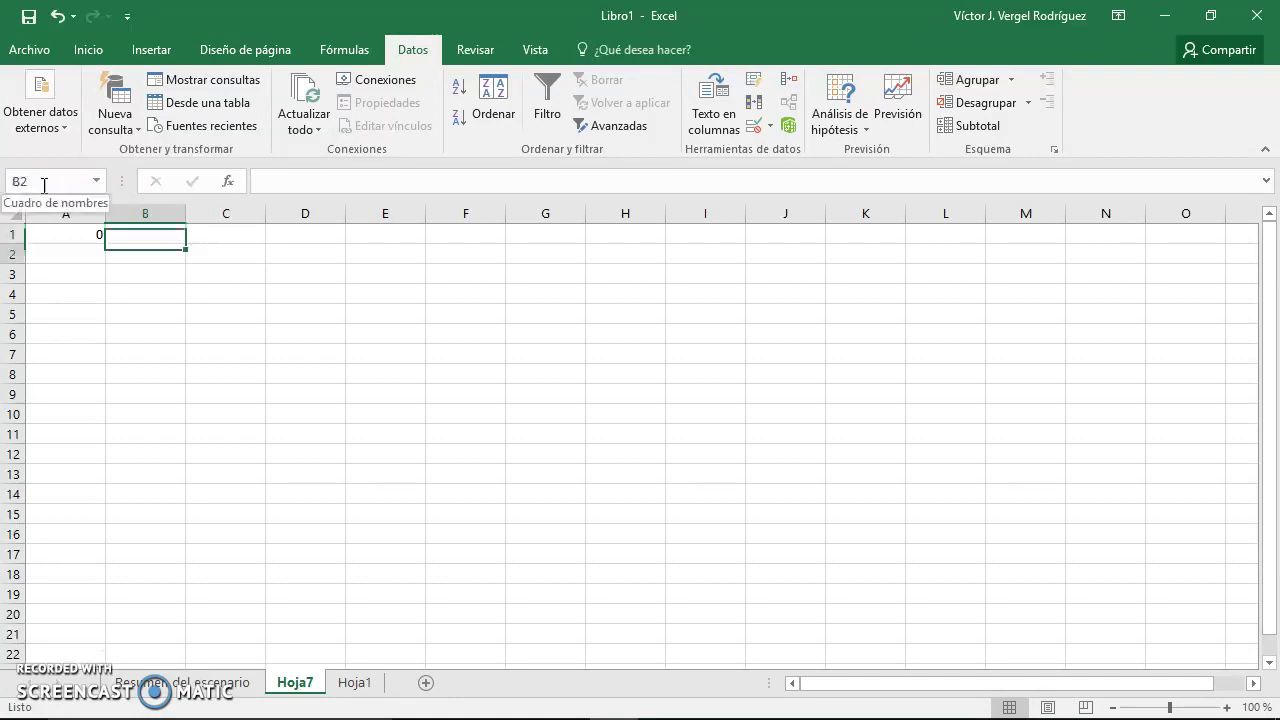
pyautogui.press('Left')
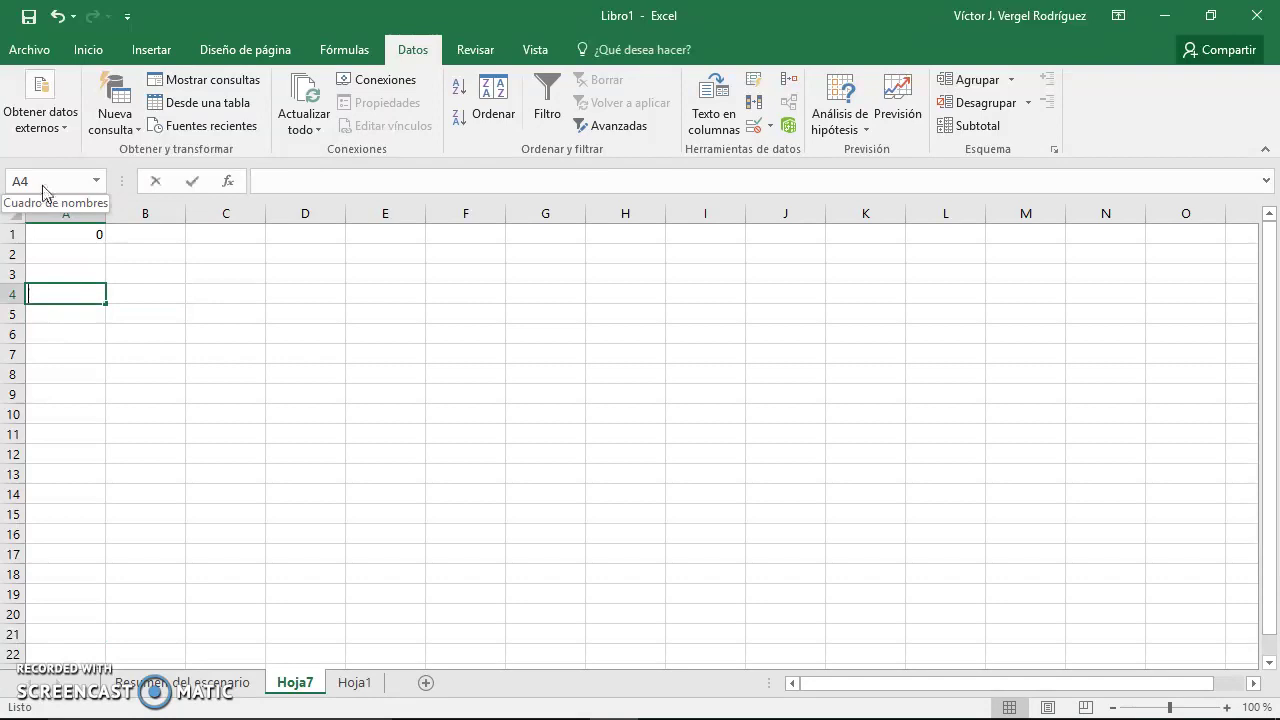
pyautogui.write('La x vale:')
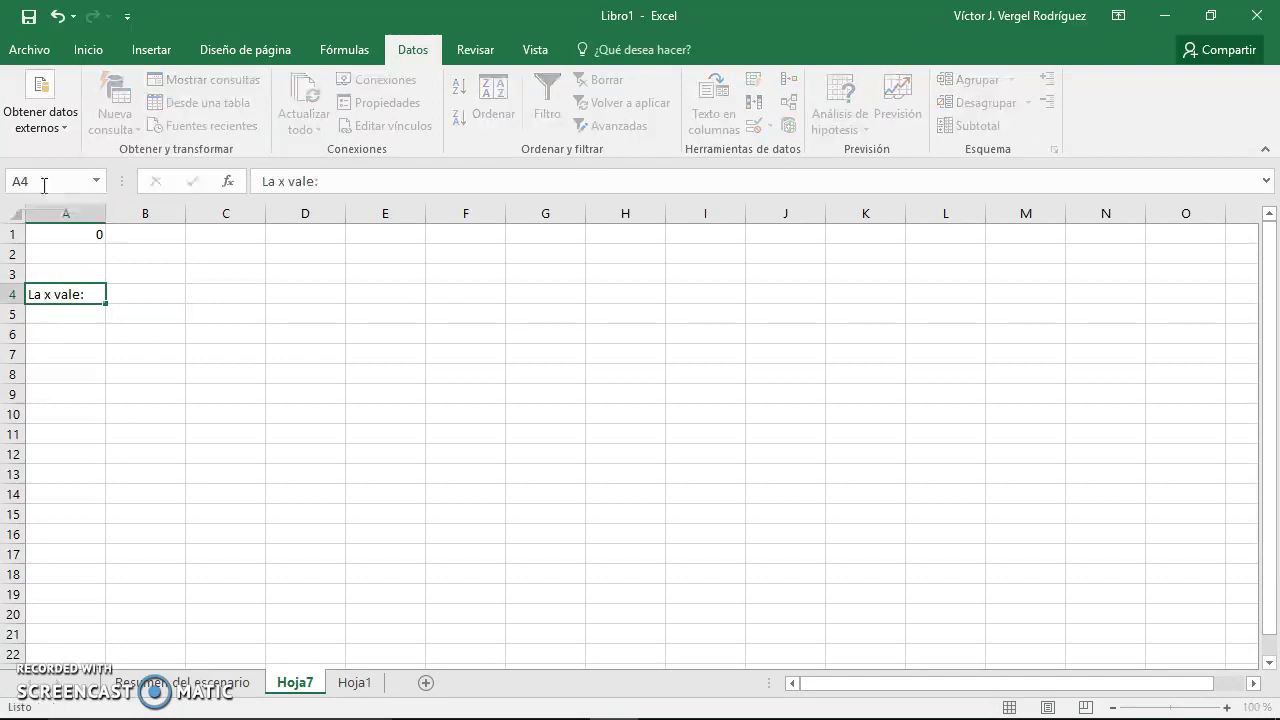
pyautogui.press('Right')
pyautogui.write('=')
pyautogui.press('Up')
pyautogui.press('Up')
pyautogui.press('Up')
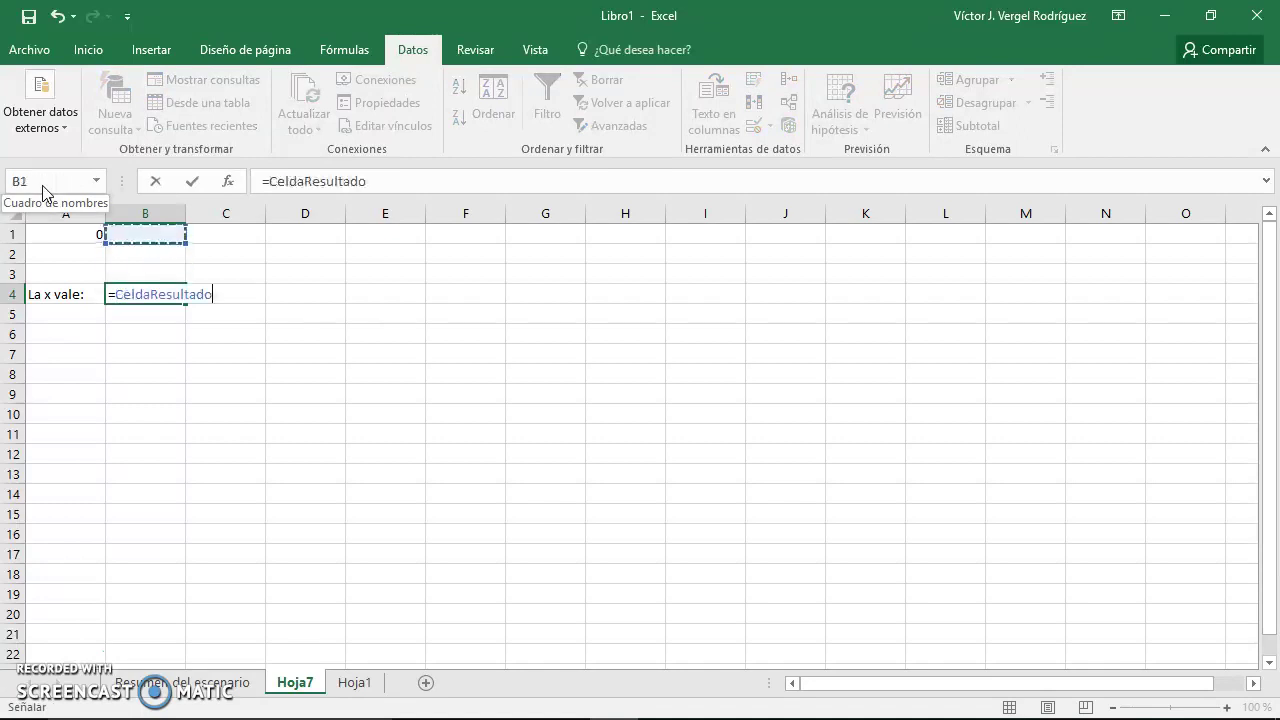
pyautogui.press('Return')
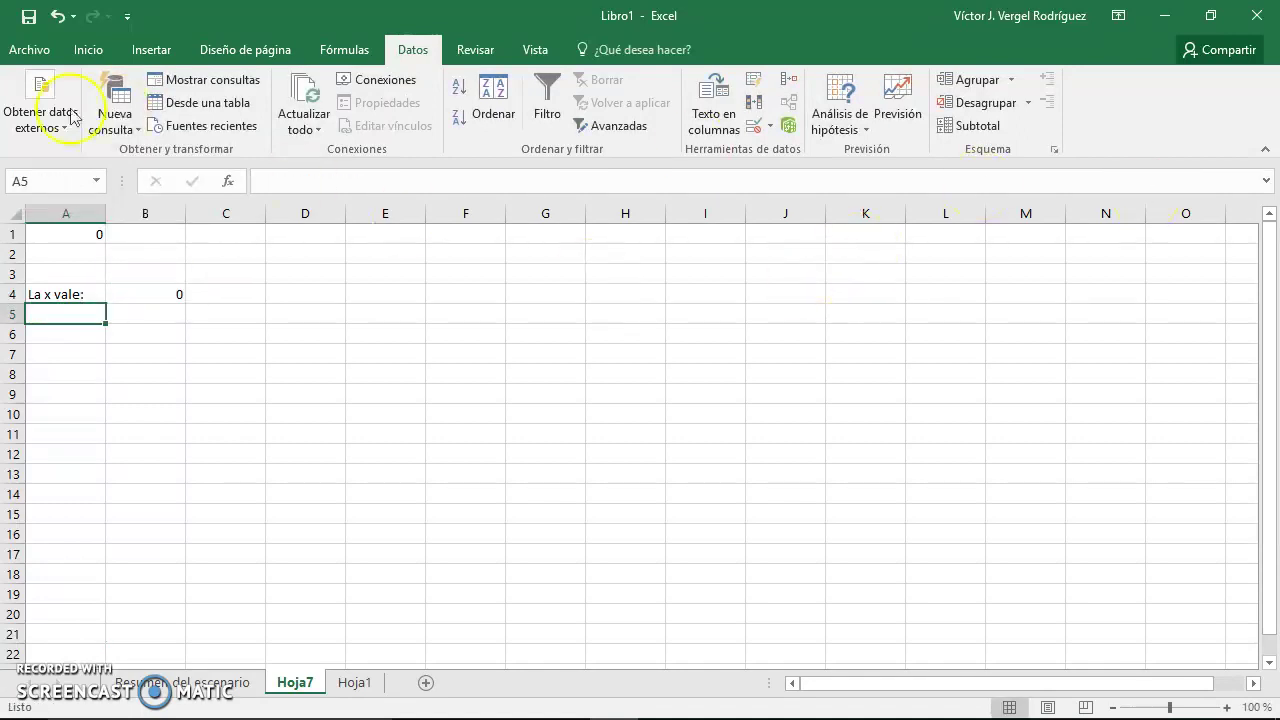
# Step: Start a Goal Seek on A1 with the target value 20, checking that value against the equation in Word
pyautogui.click(63, 233)
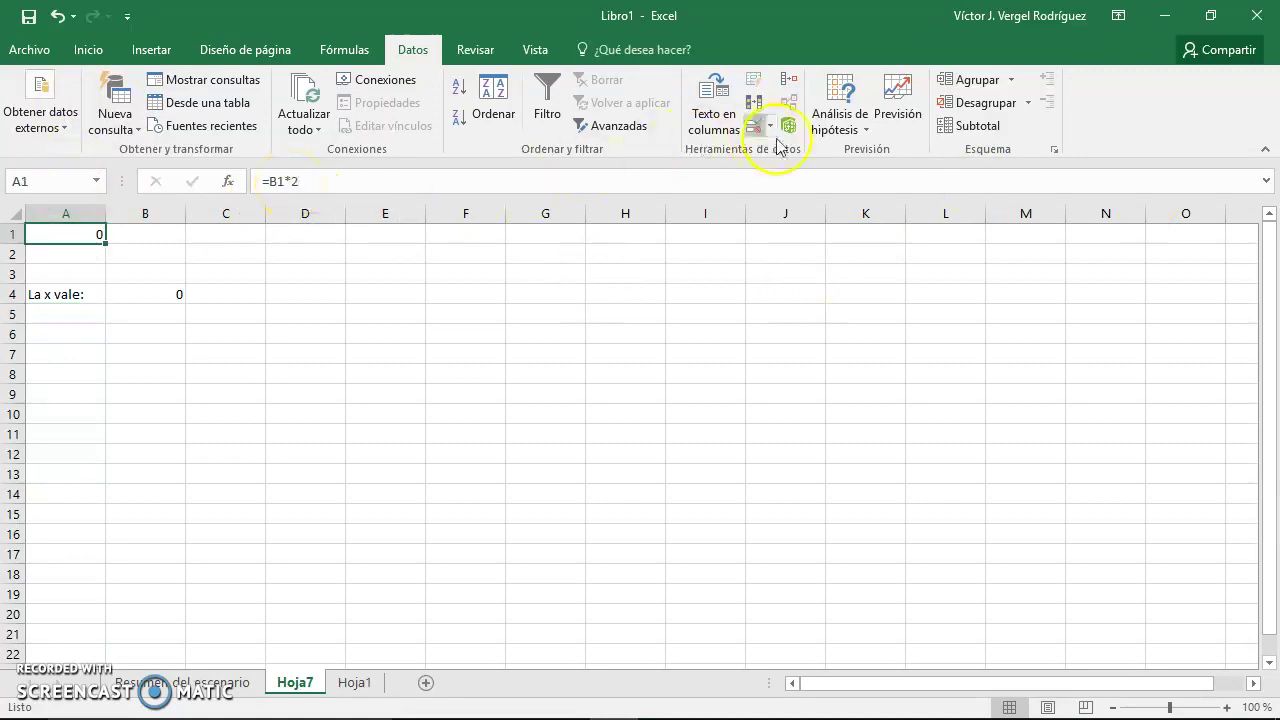
pyautogui.click(864, 128)
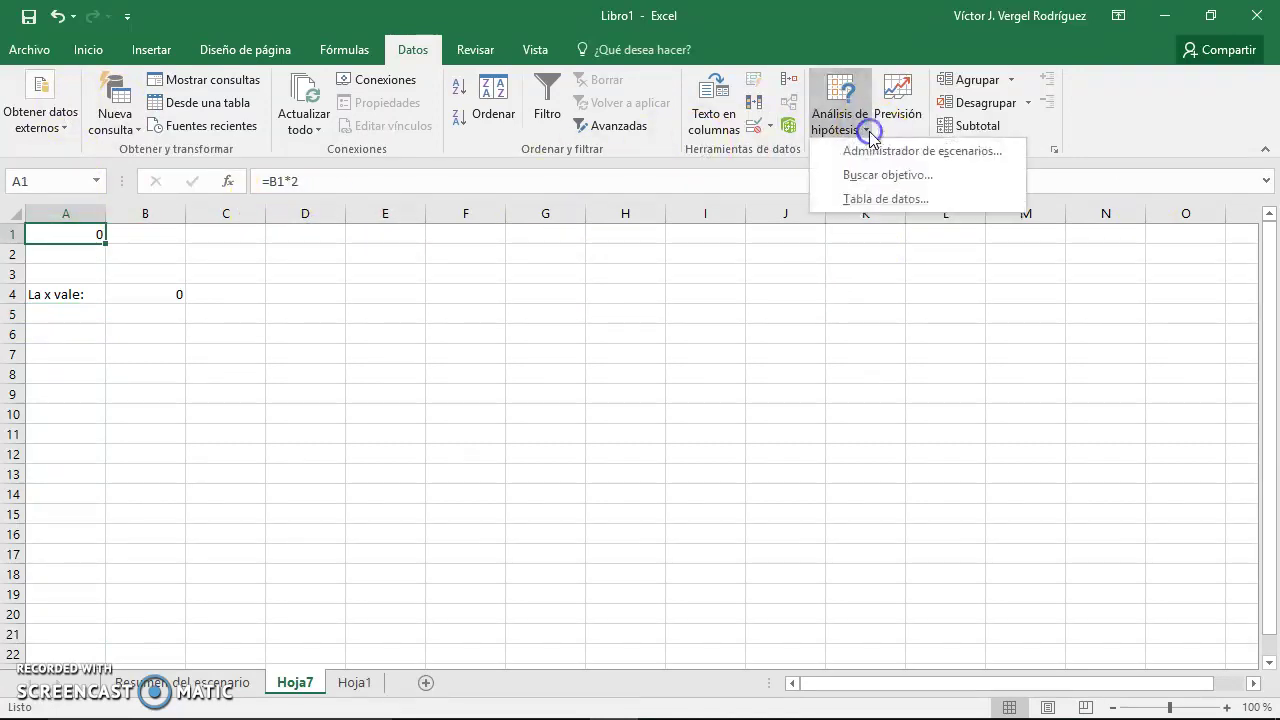
pyautogui.click(887, 178)
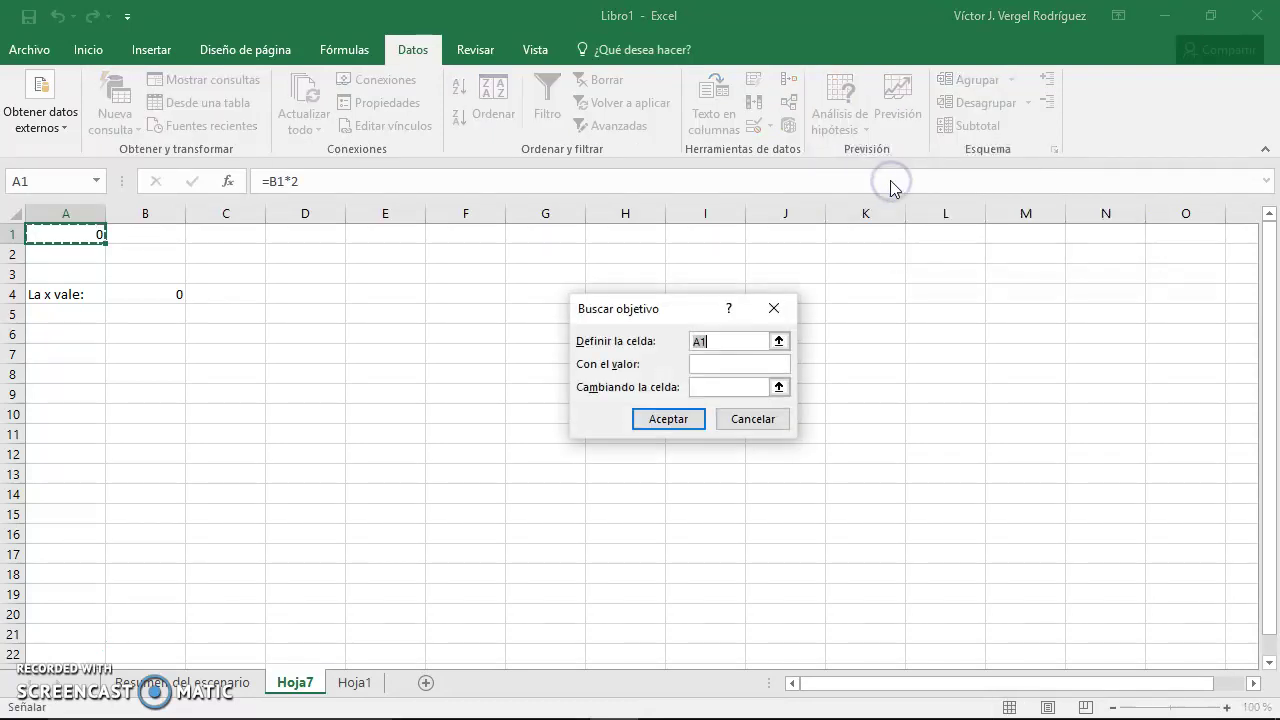
pyautogui.moveTo(757, 343); pyautogui.dragTo(711, 341)
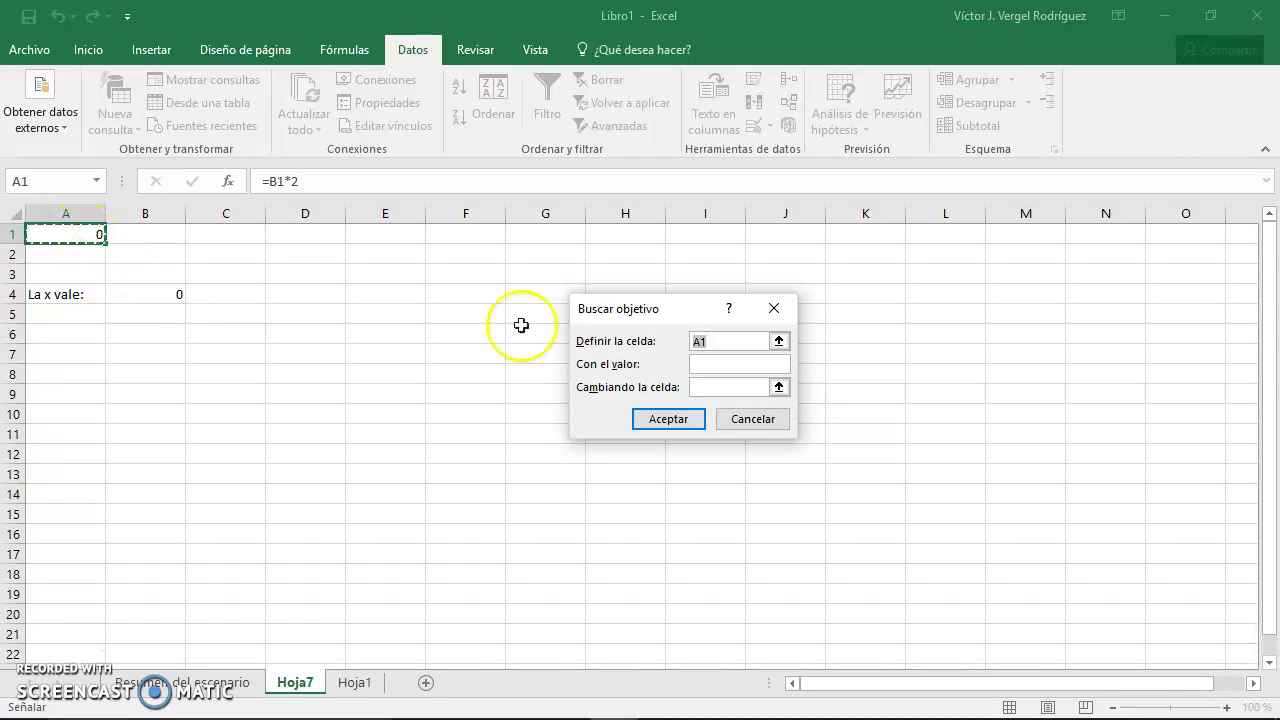
pyautogui.click(706, 362)
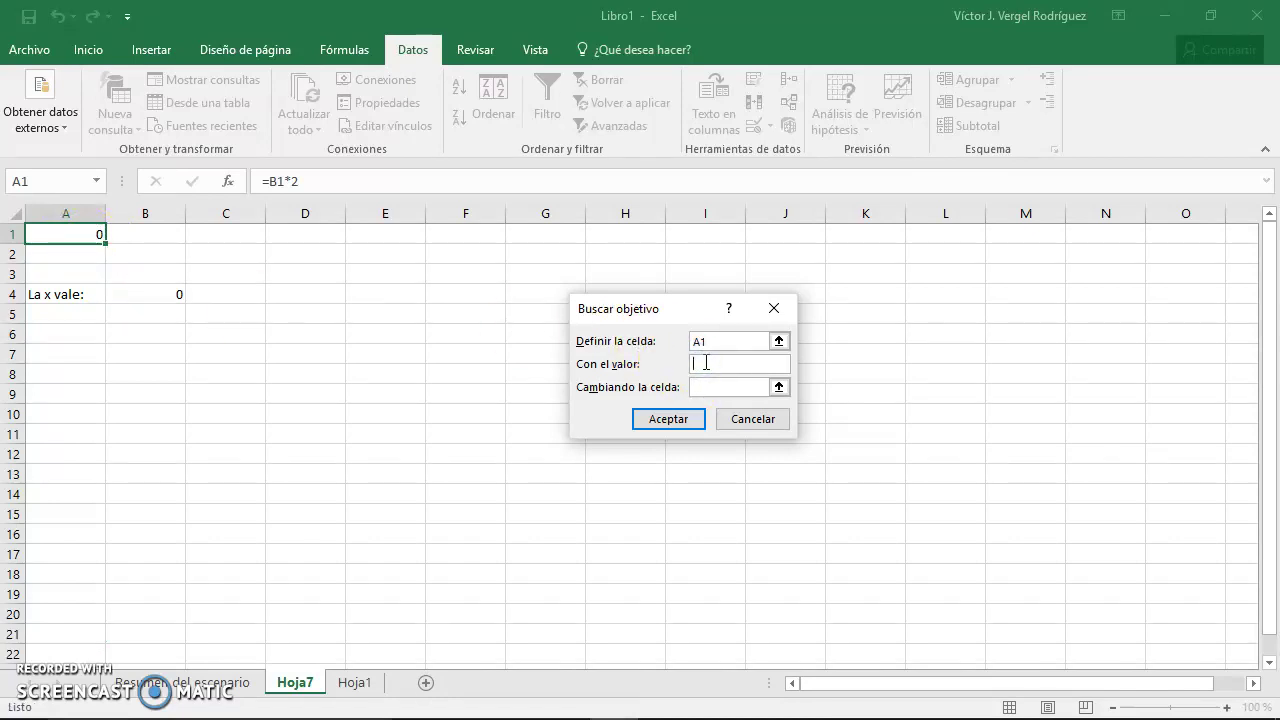
pyautogui.hotkey('alt', 'Tab')
pyautogui.press('Tab')
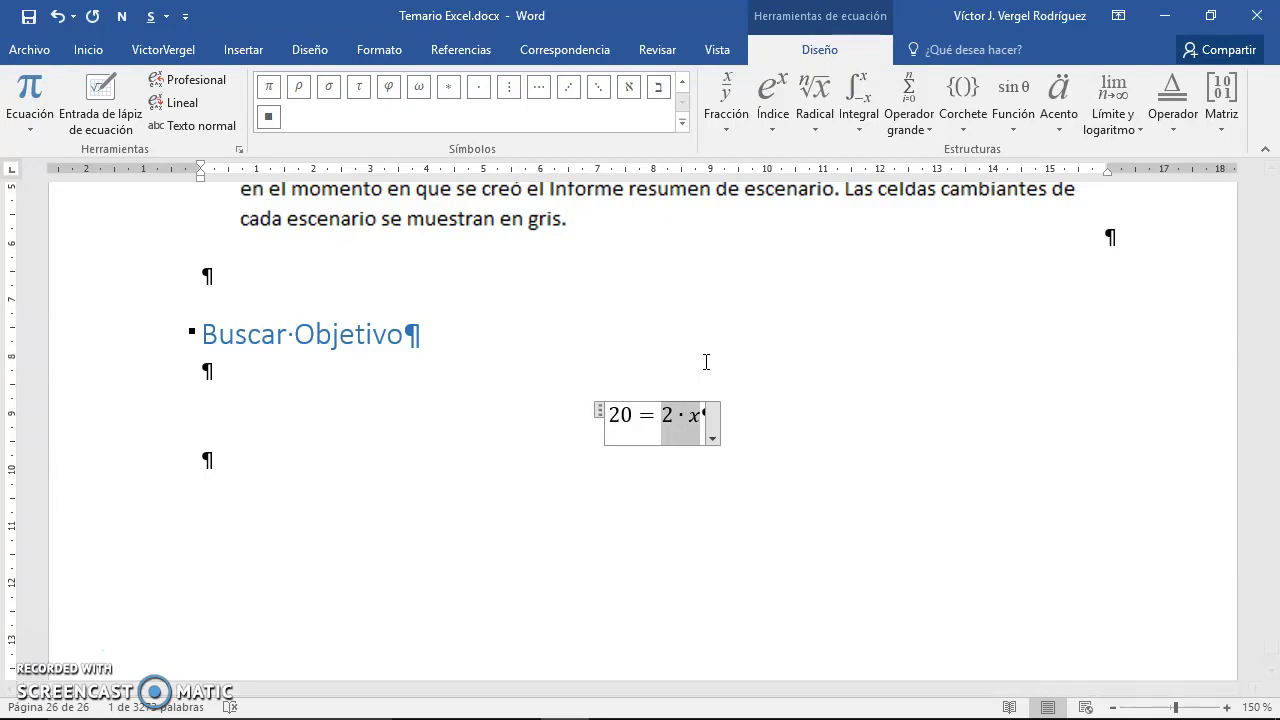
pyautogui.hotkey('alt', 'Tab')
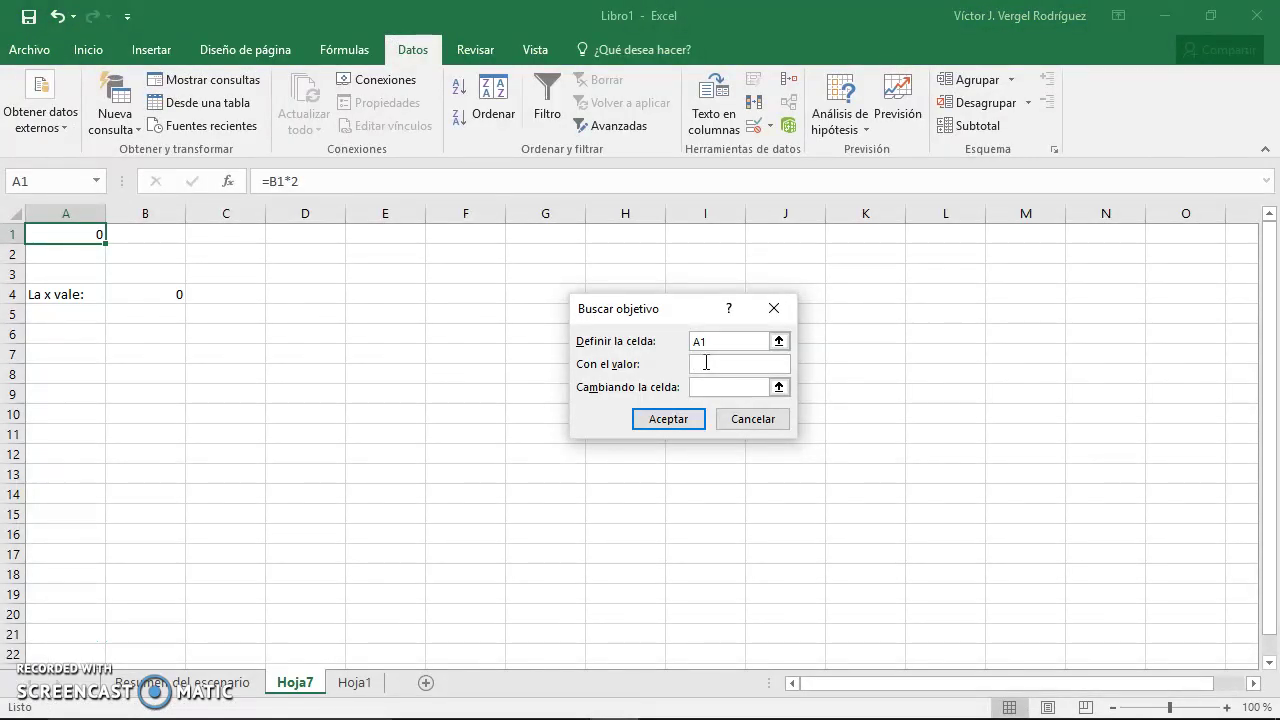
pyautogui.hotkey('alt', 'Tab')
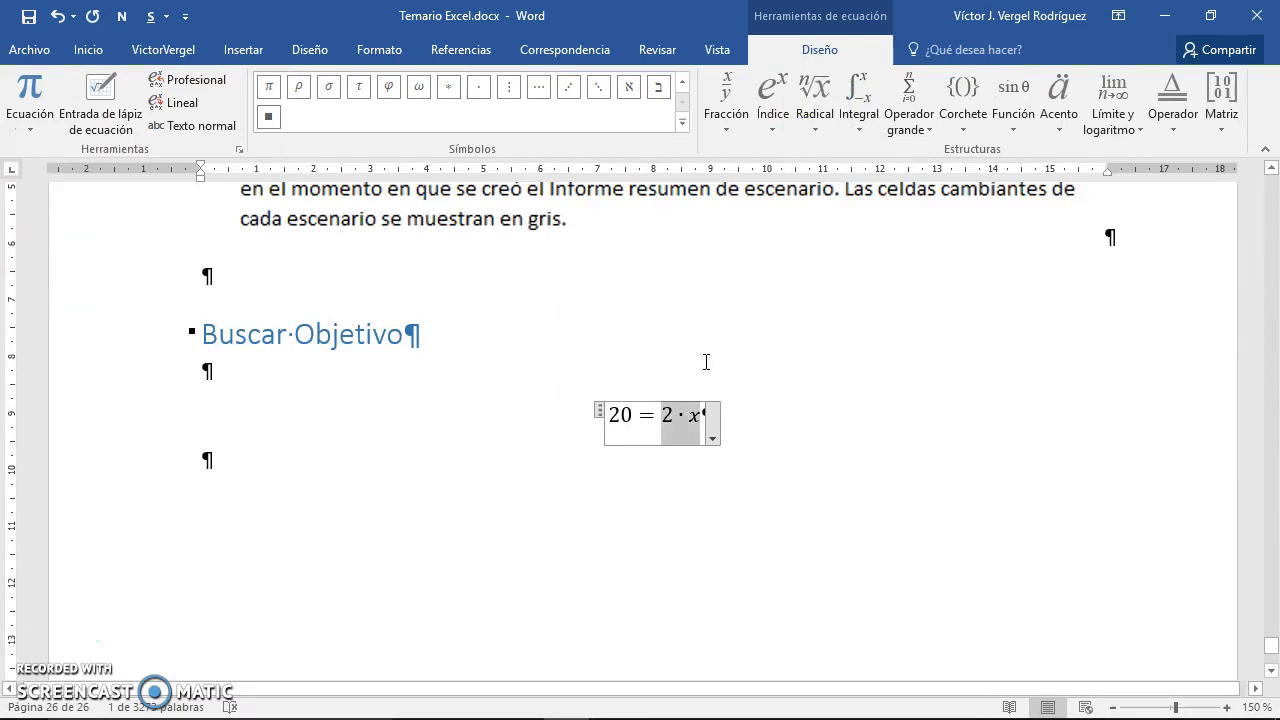
pyautogui.hotkey('alt', 'Tab')
pyautogui.write('20')
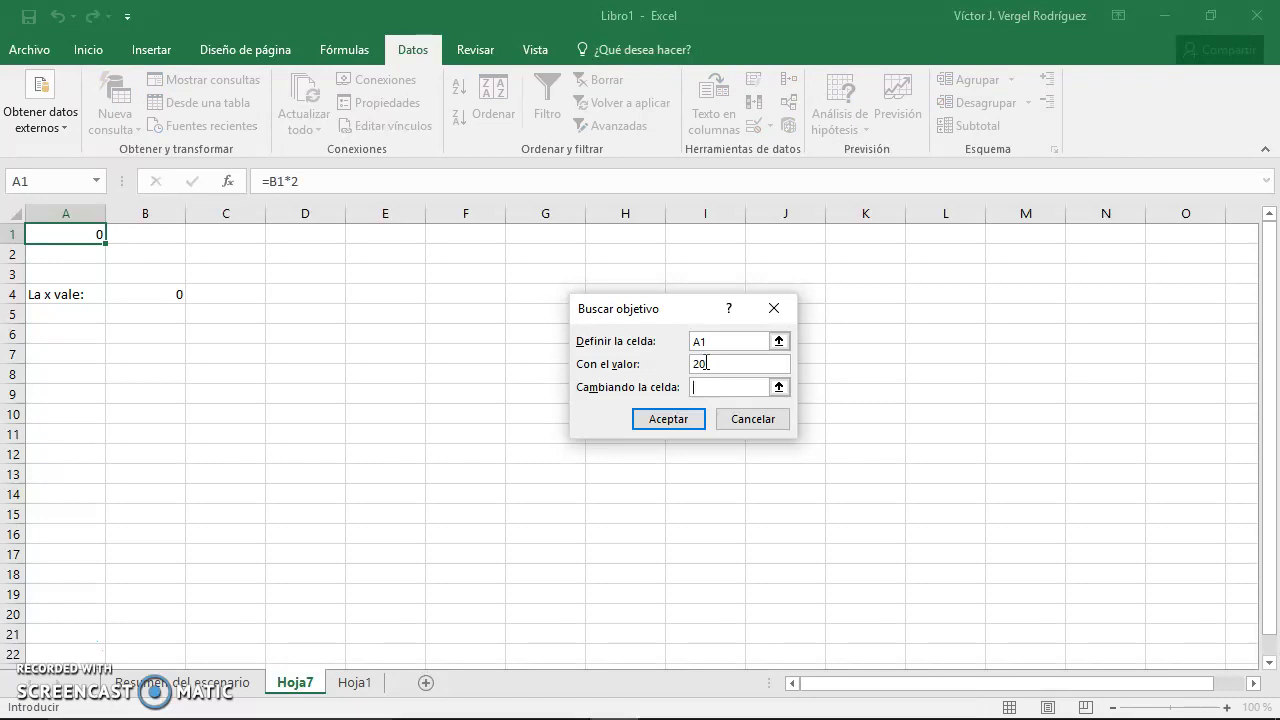
# Step: Set B1 as the changing cell, run the Goal Seek, accept its solution, and check the value of x in B4
pyautogui.click(177, 236)
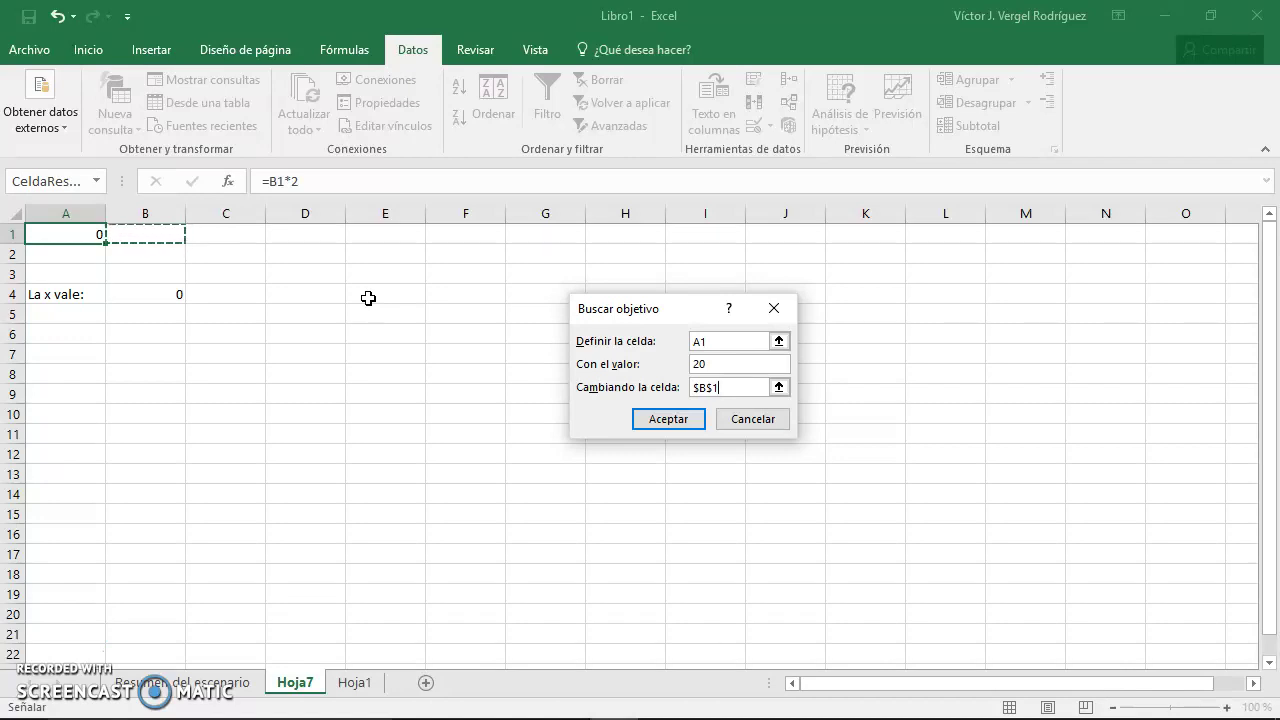
pyautogui.click(690, 422)
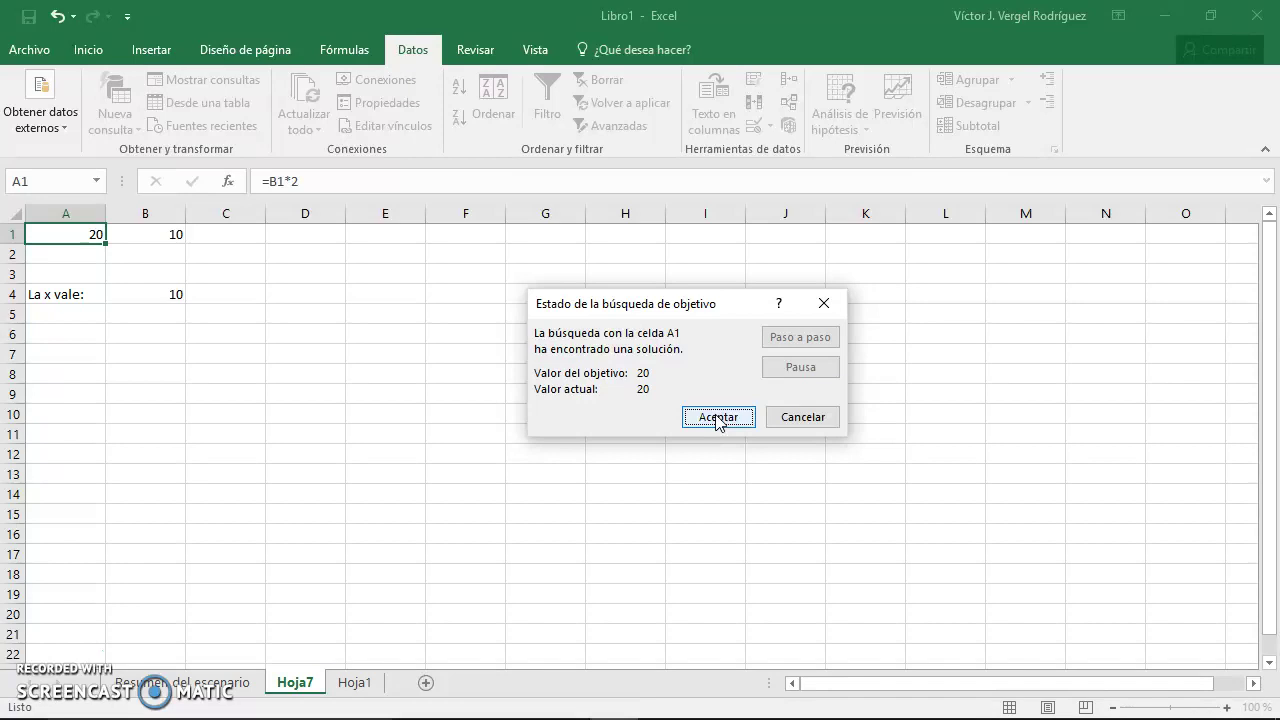
pyautogui.click(717, 418)
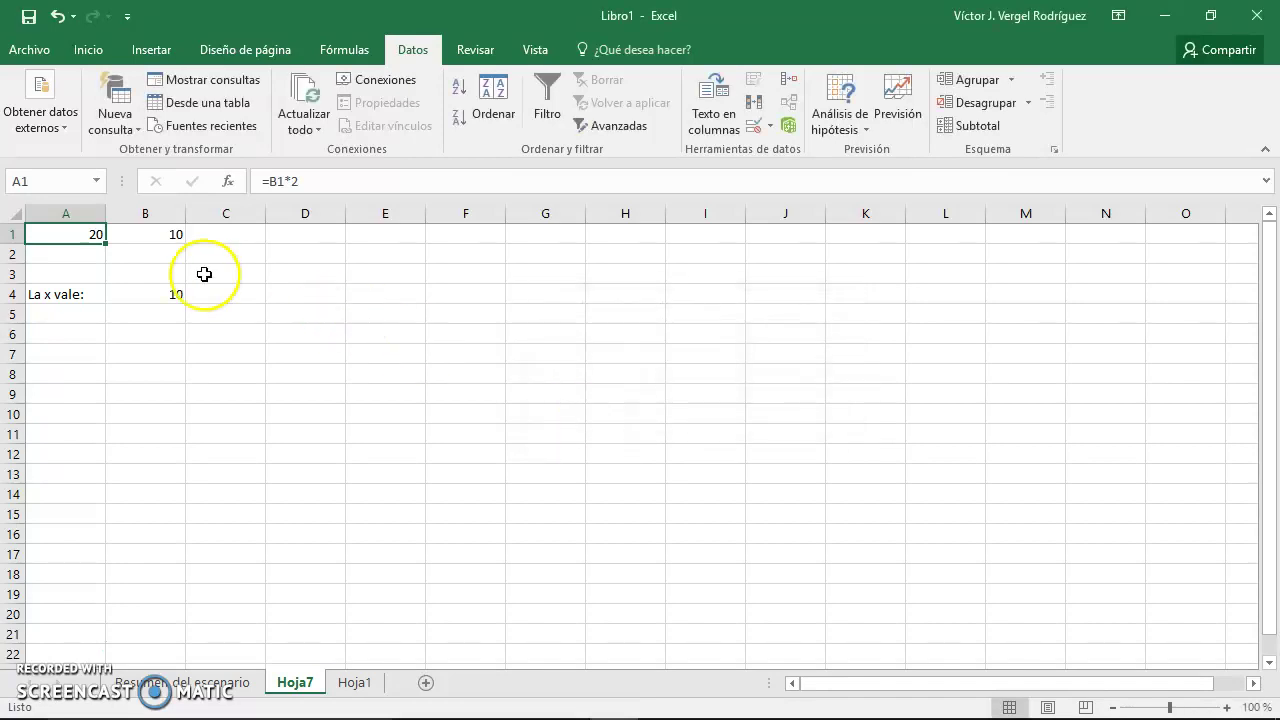
pyautogui.click(159, 292)
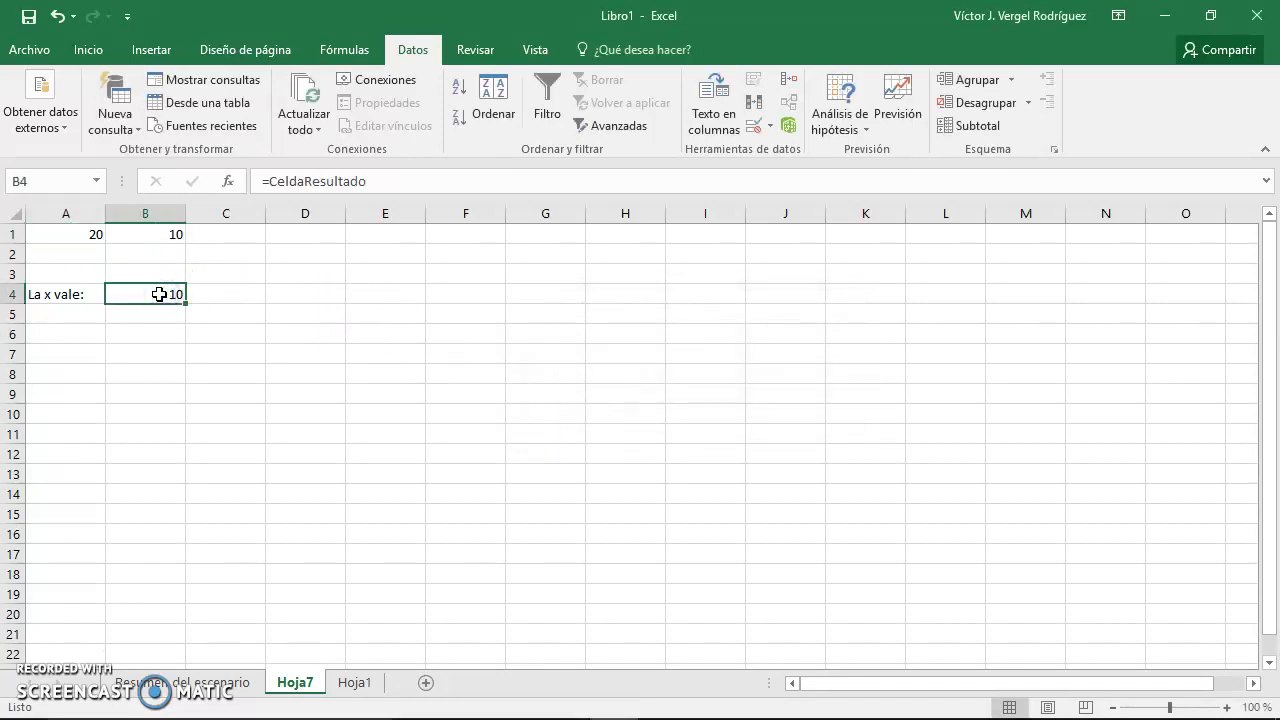